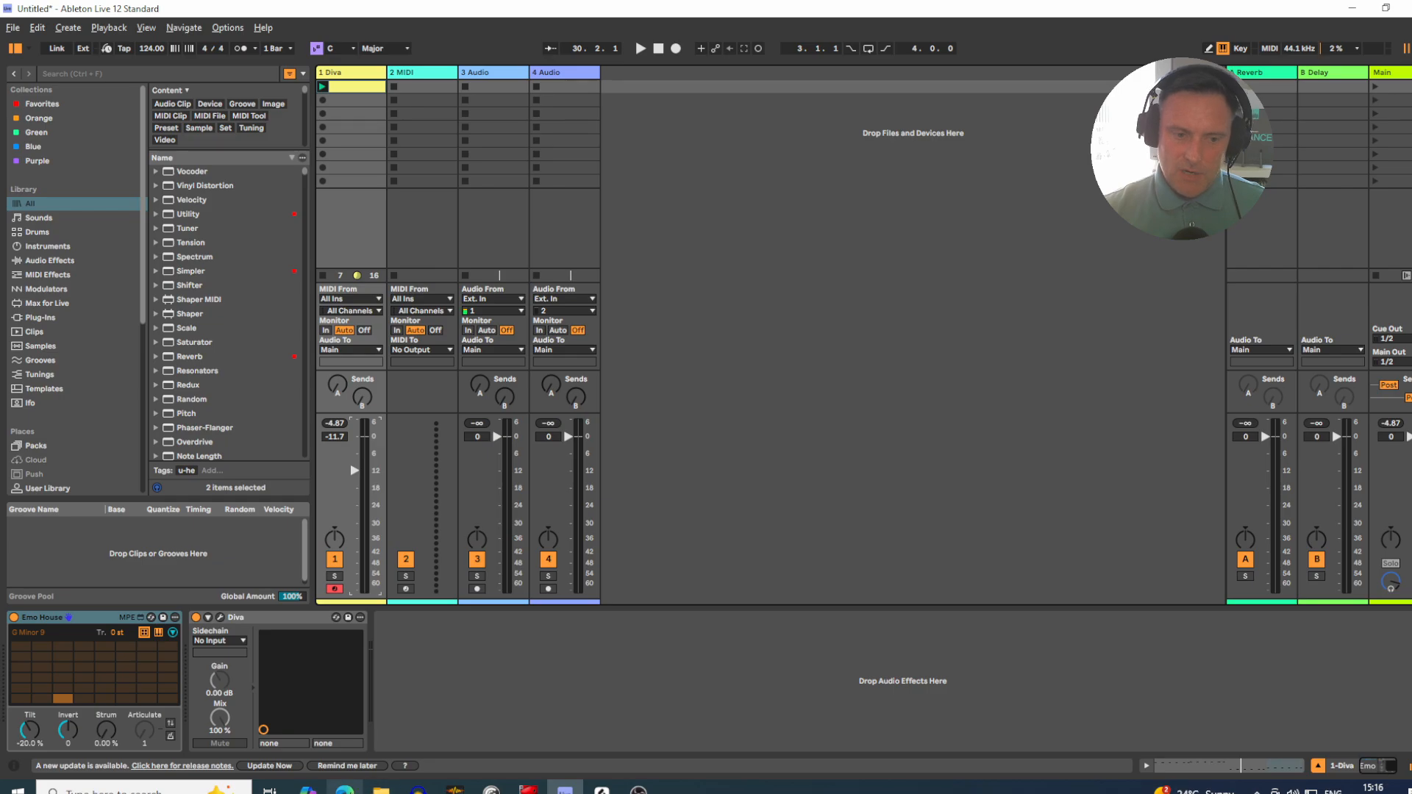
Step: Switch to the Ableton account page in the browser and examine the Packs list around the Expressive Chords entry
{"action": "mouse_move", "coordinate": [344, 788]}
{"action": "left_click", "coordinate": [346, 725]}
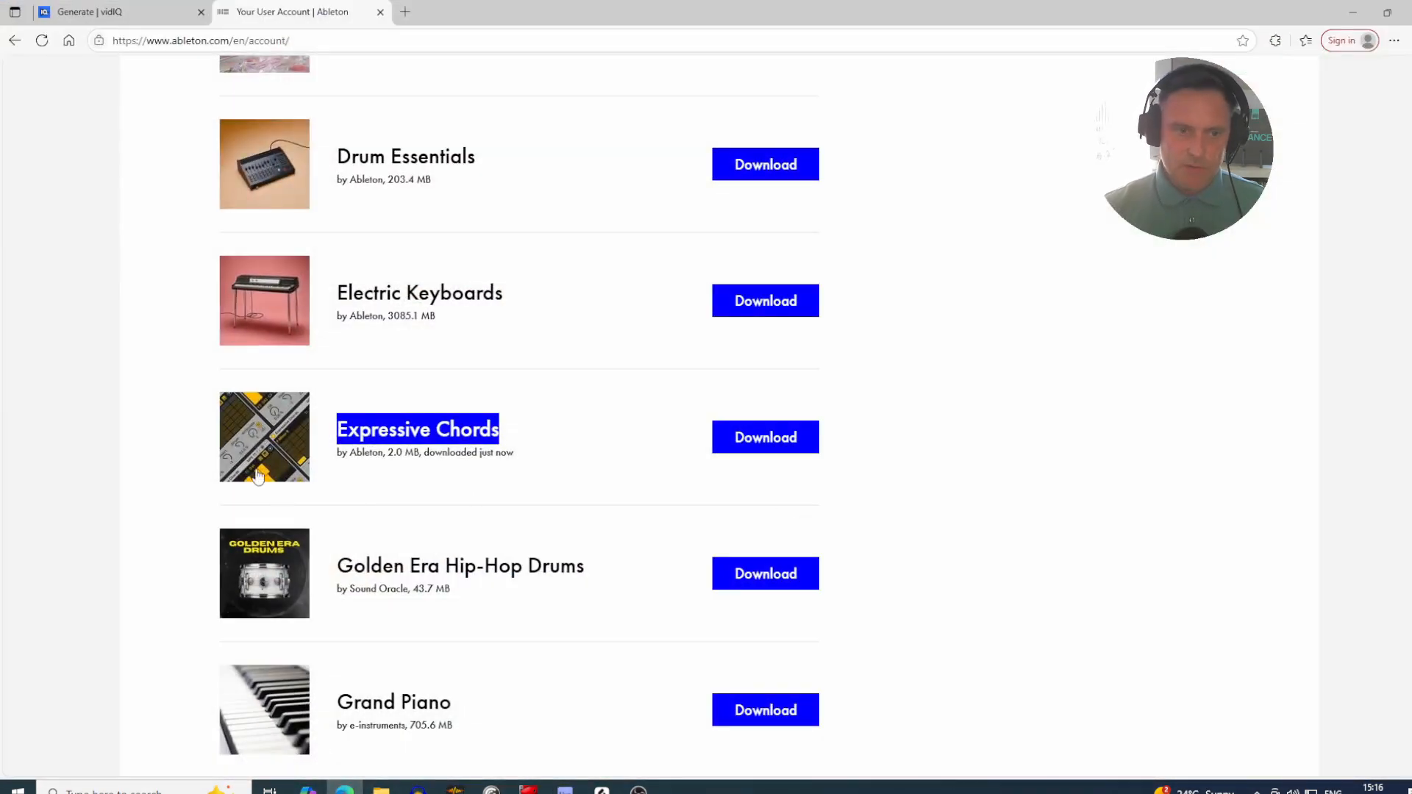
{"action": "scroll", "coordinate": [844, 513], "scroll_direction": "up", "scroll_amount": 15}
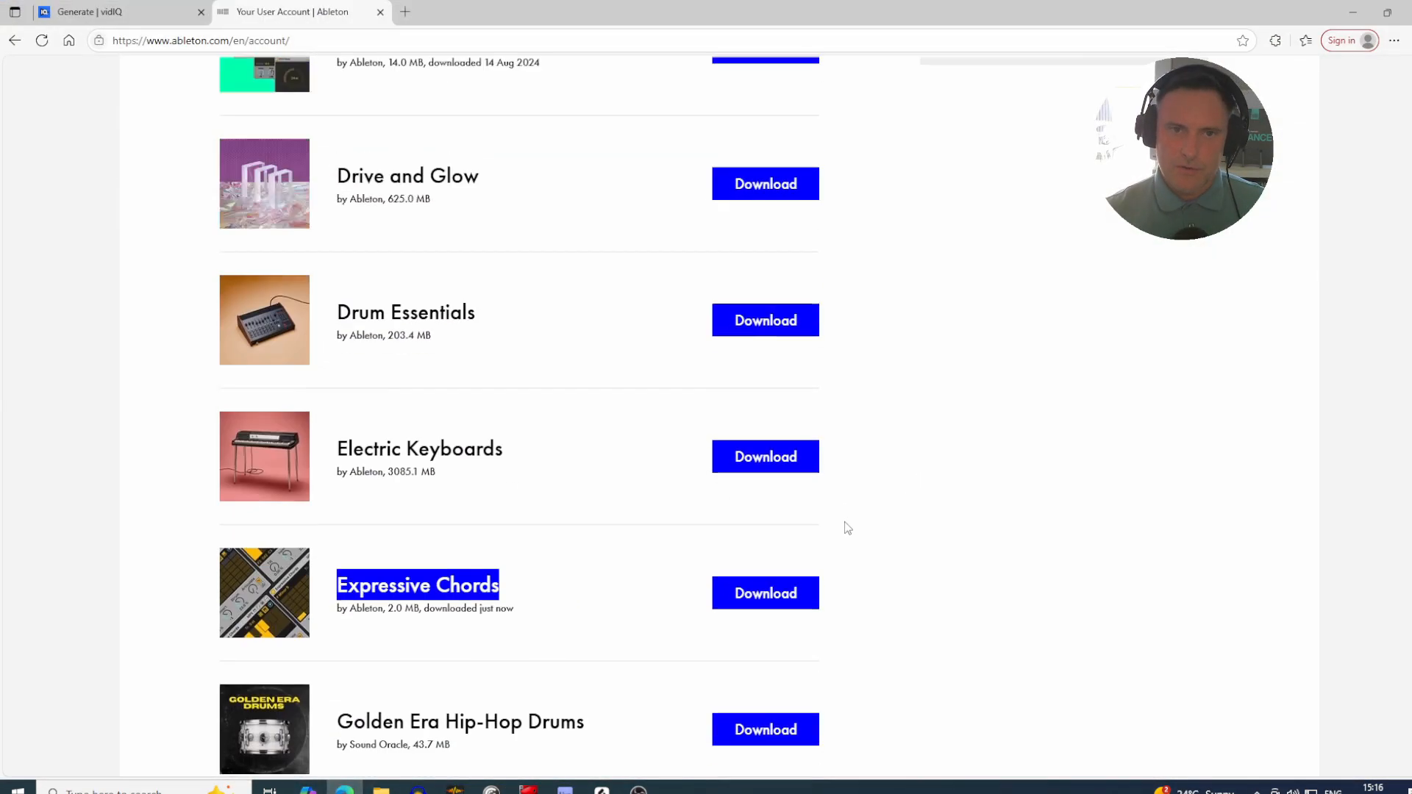
{"action": "scroll", "coordinate": [870, 449], "scroll_direction": "up", "scroll_amount": 6}
{"action": "scroll", "coordinate": [872, 460], "scroll_direction": "down", "scroll_amount": 7}
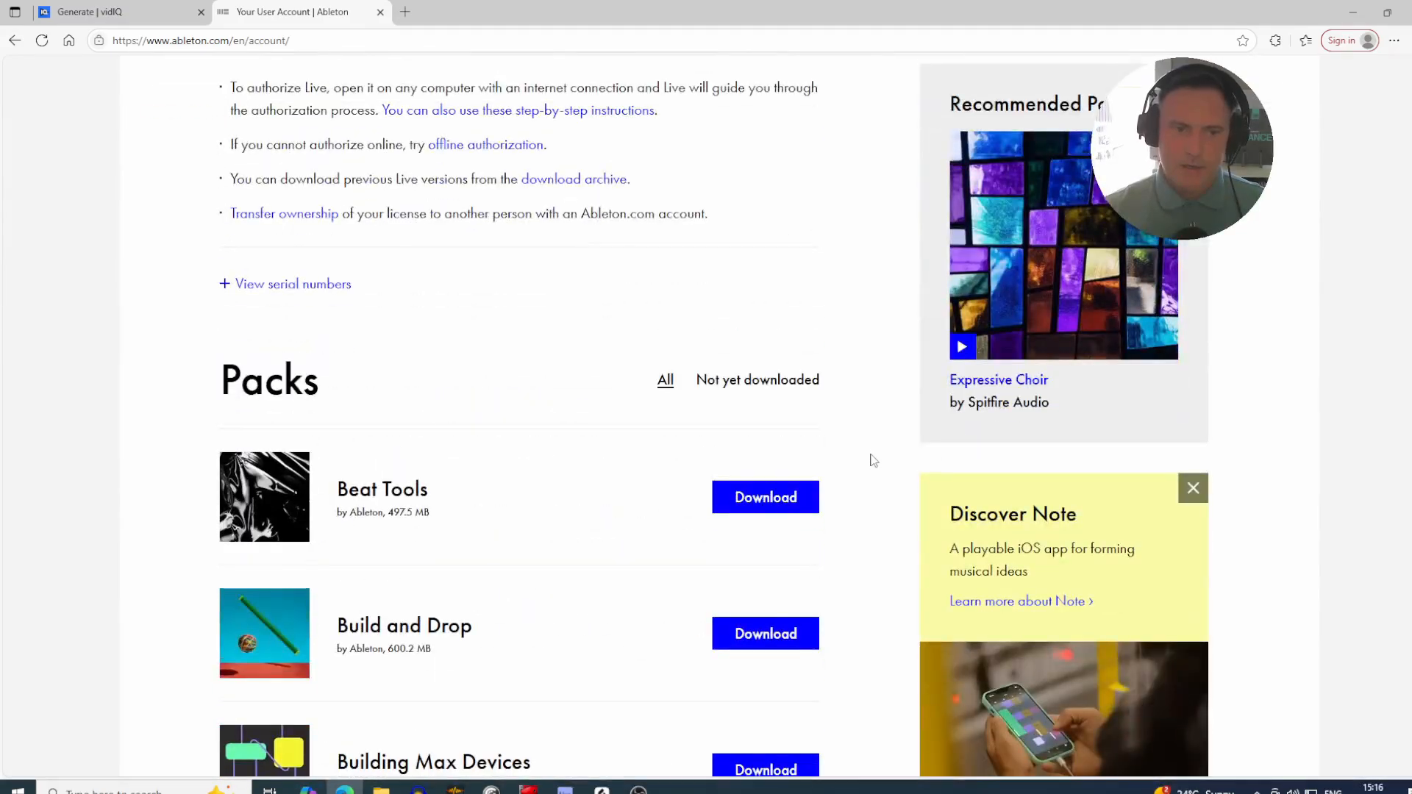
{"action": "scroll", "coordinate": [872, 462], "scroll_direction": "down", "scroll_amount": 4}
{"action": "scroll", "coordinate": [870, 460], "scroll_direction": "down", "scroll_amount": 6}
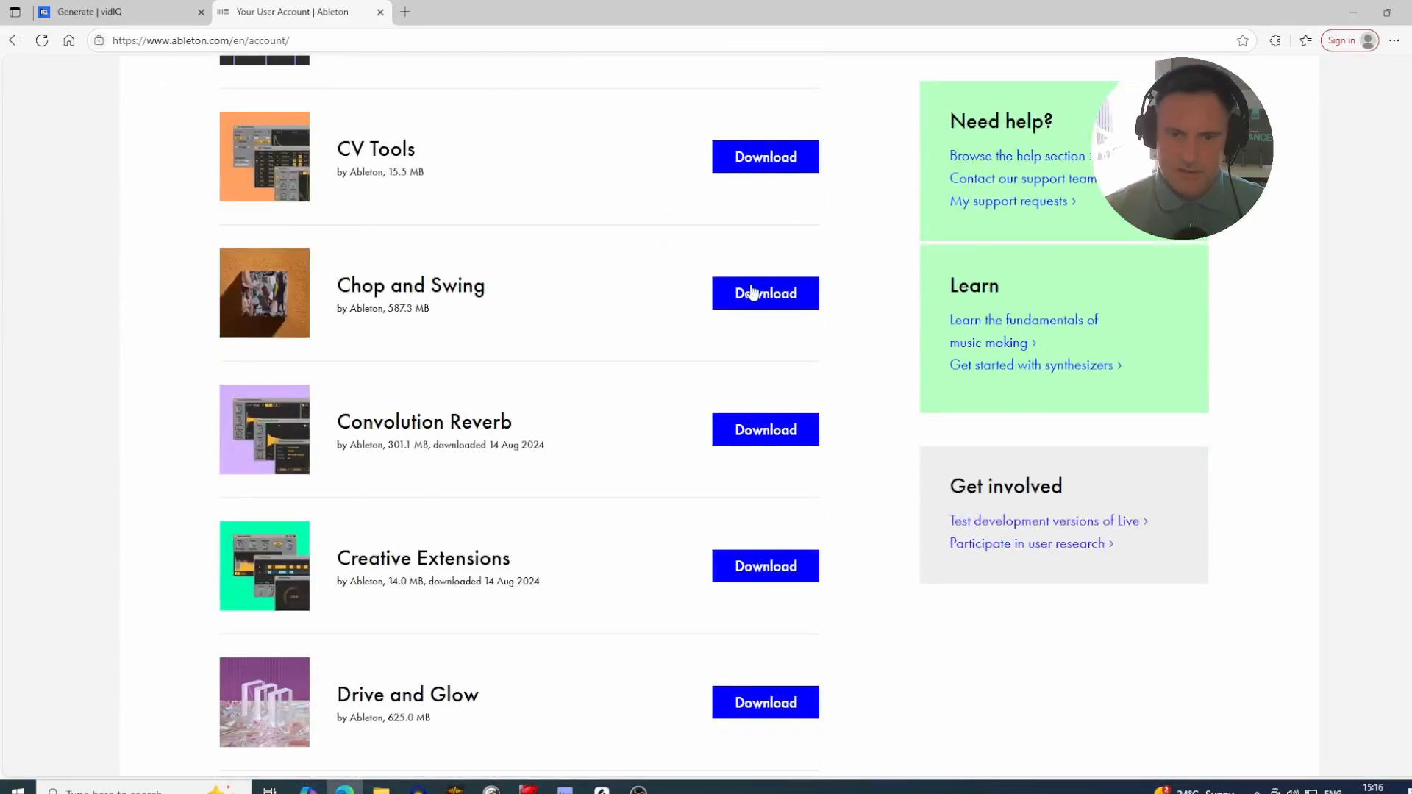
{"action": "scroll", "coordinate": [757, 317], "scroll_direction": "down", "scroll_amount": 1}
{"action": "scroll", "coordinate": [761, 340], "scroll_direction": "down", "scroll_amount": 8}
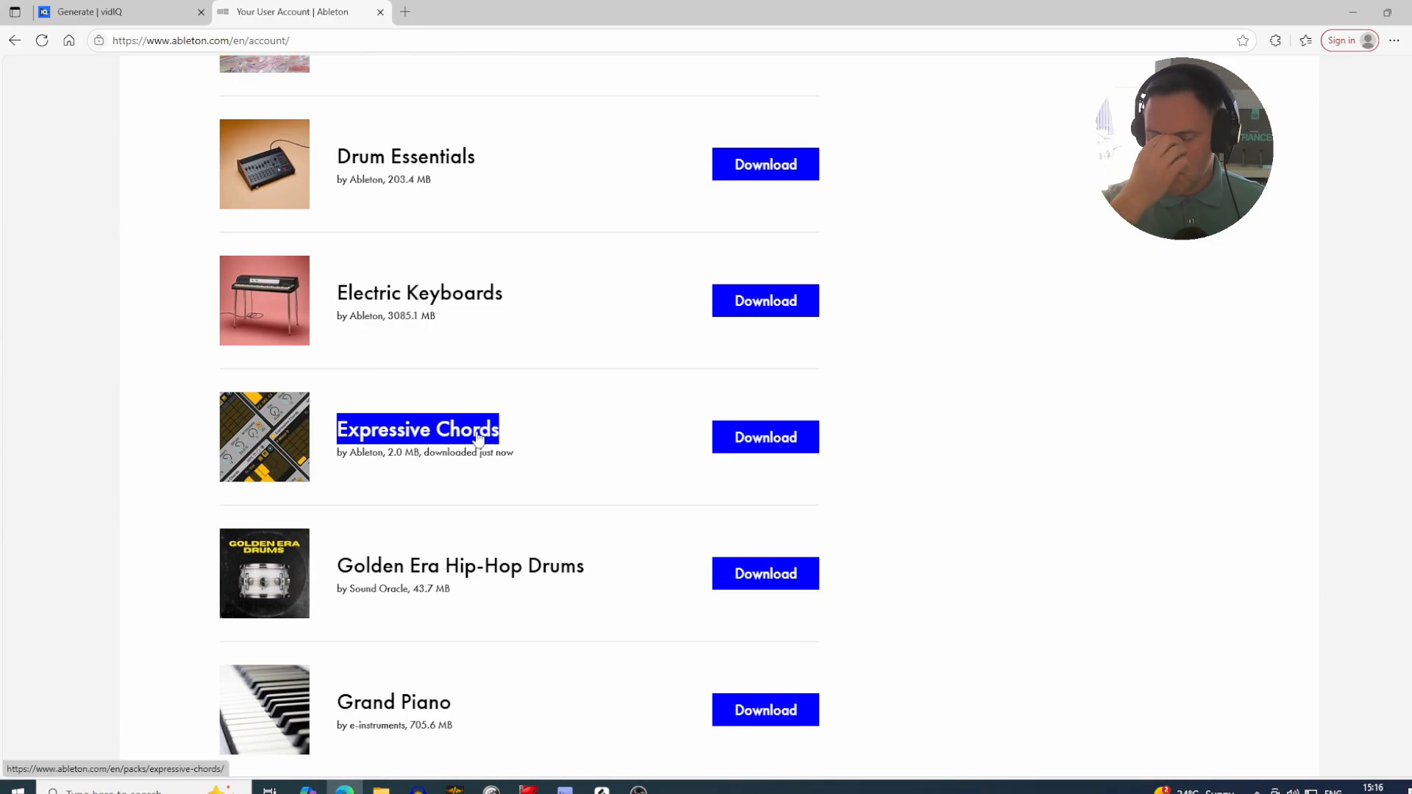
{"action": "left_click", "coordinate": [1193, 407]}
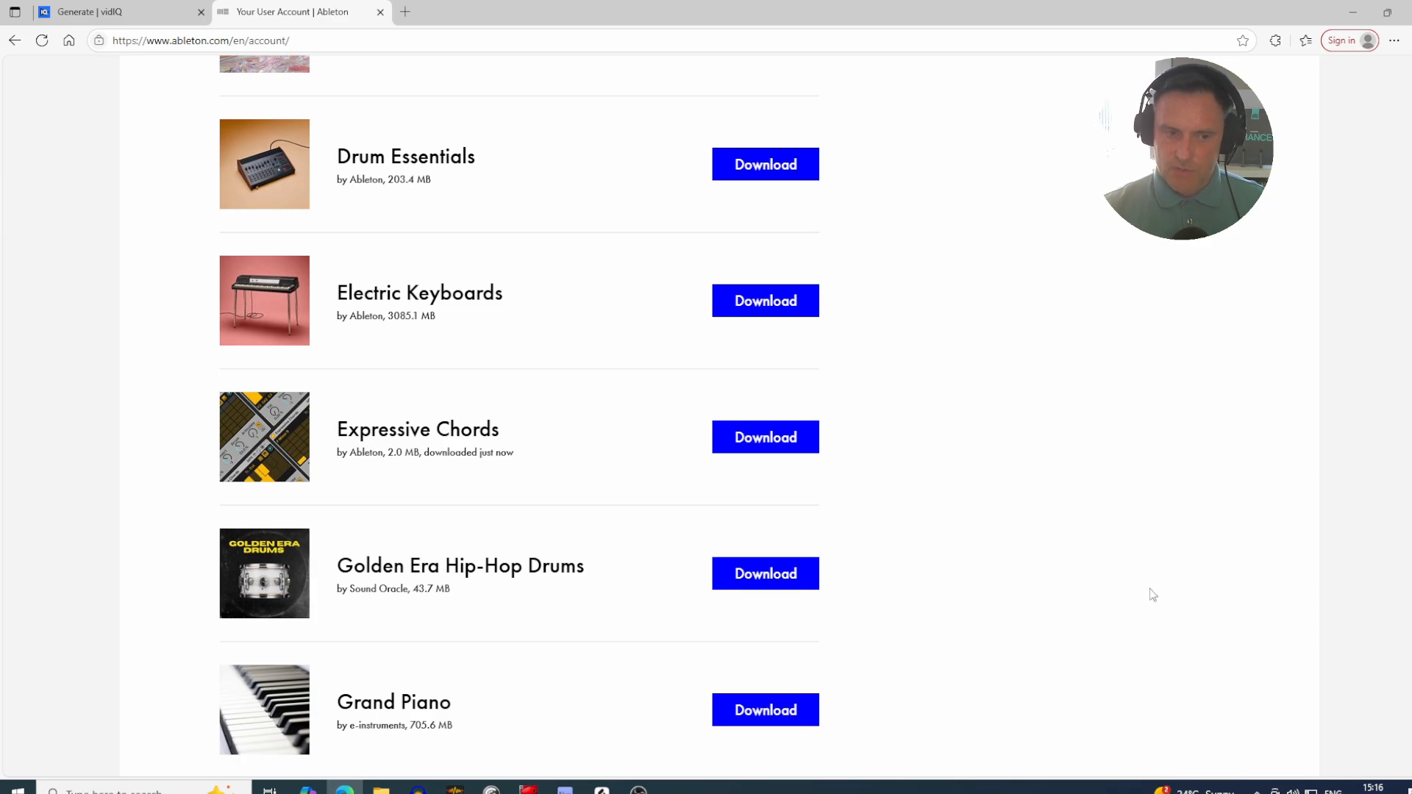
Step: Back in Ableton Live, move the Diva track's clip to track 2 MIDI and the Diva instrument onto a new track
{"action": "left_click", "coordinate": [565, 789]}
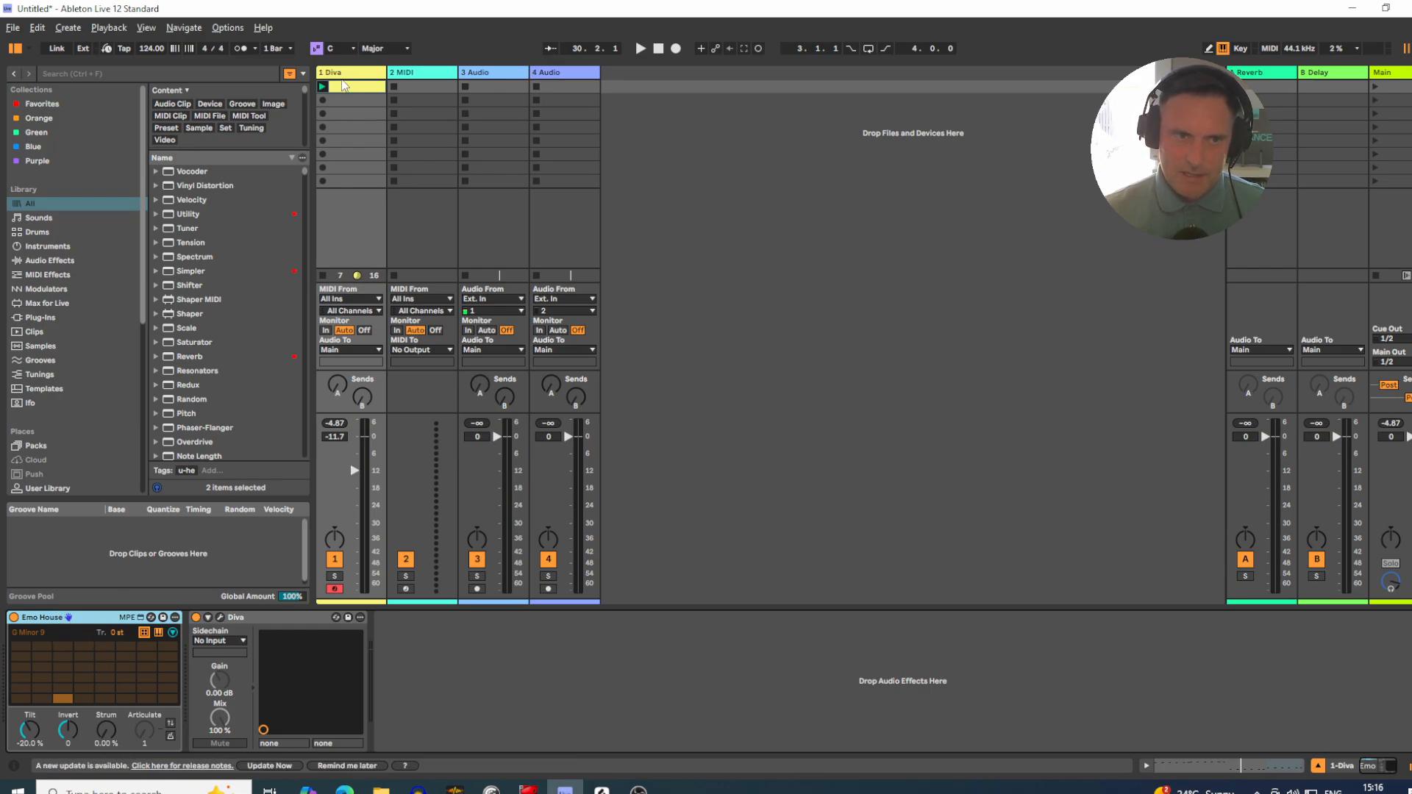
{"action": "left_click_drag", "start_coordinate": [346, 87], "coordinate": [389, 86]}
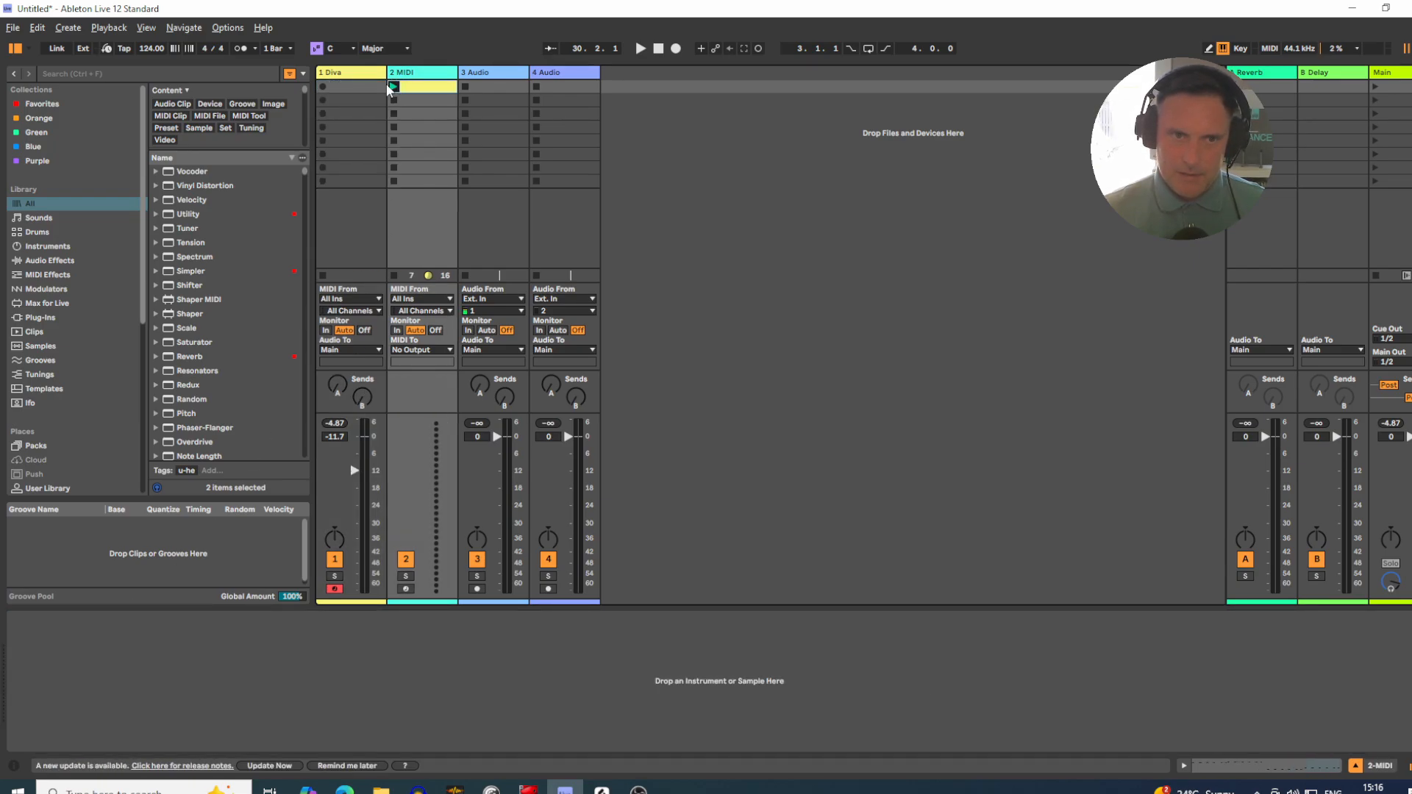
{"action": "left_click", "coordinate": [344, 73]}
{"action": "left_click", "coordinate": [269, 617]}
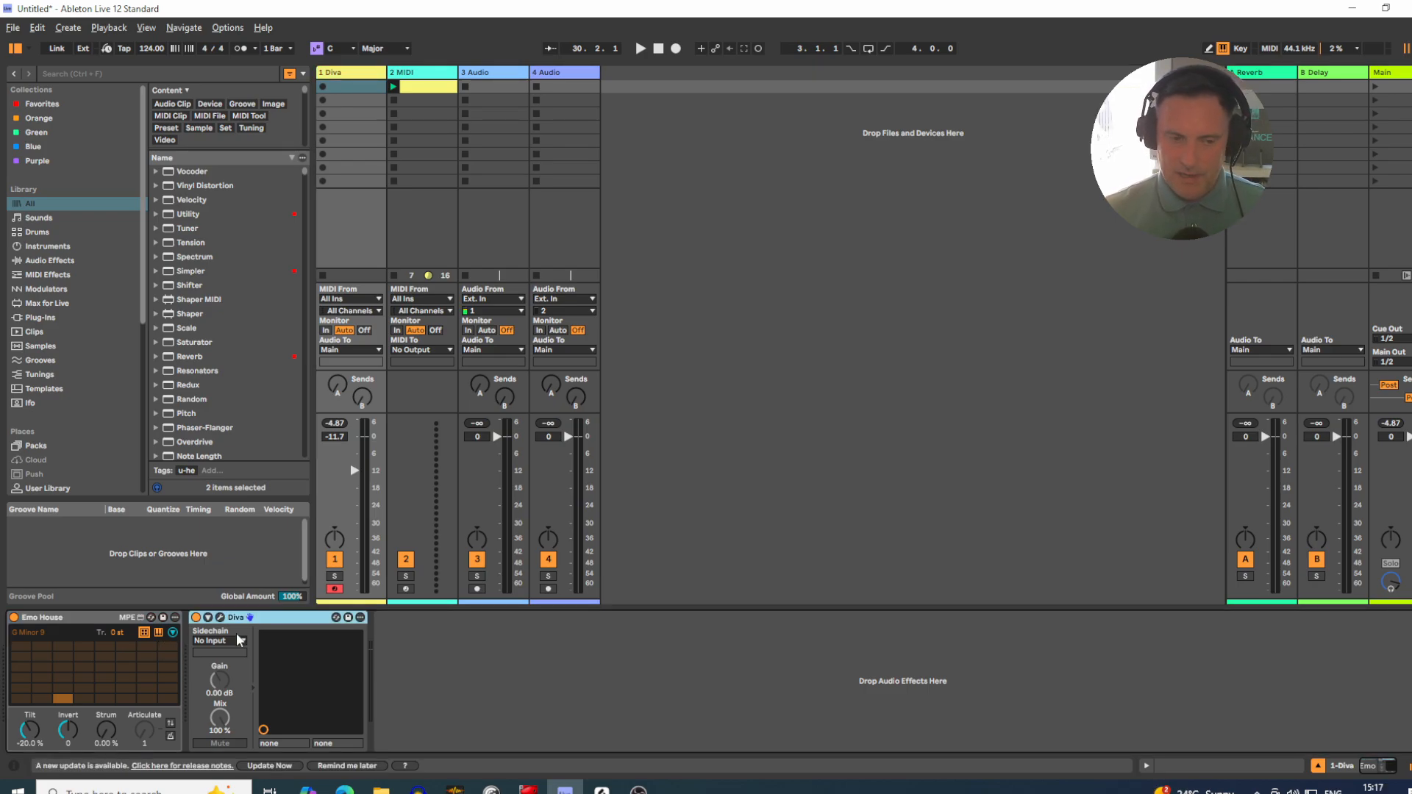
{"action": "left_click_drag", "start_coordinate": [246, 616], "coordinate": [672, 230]}
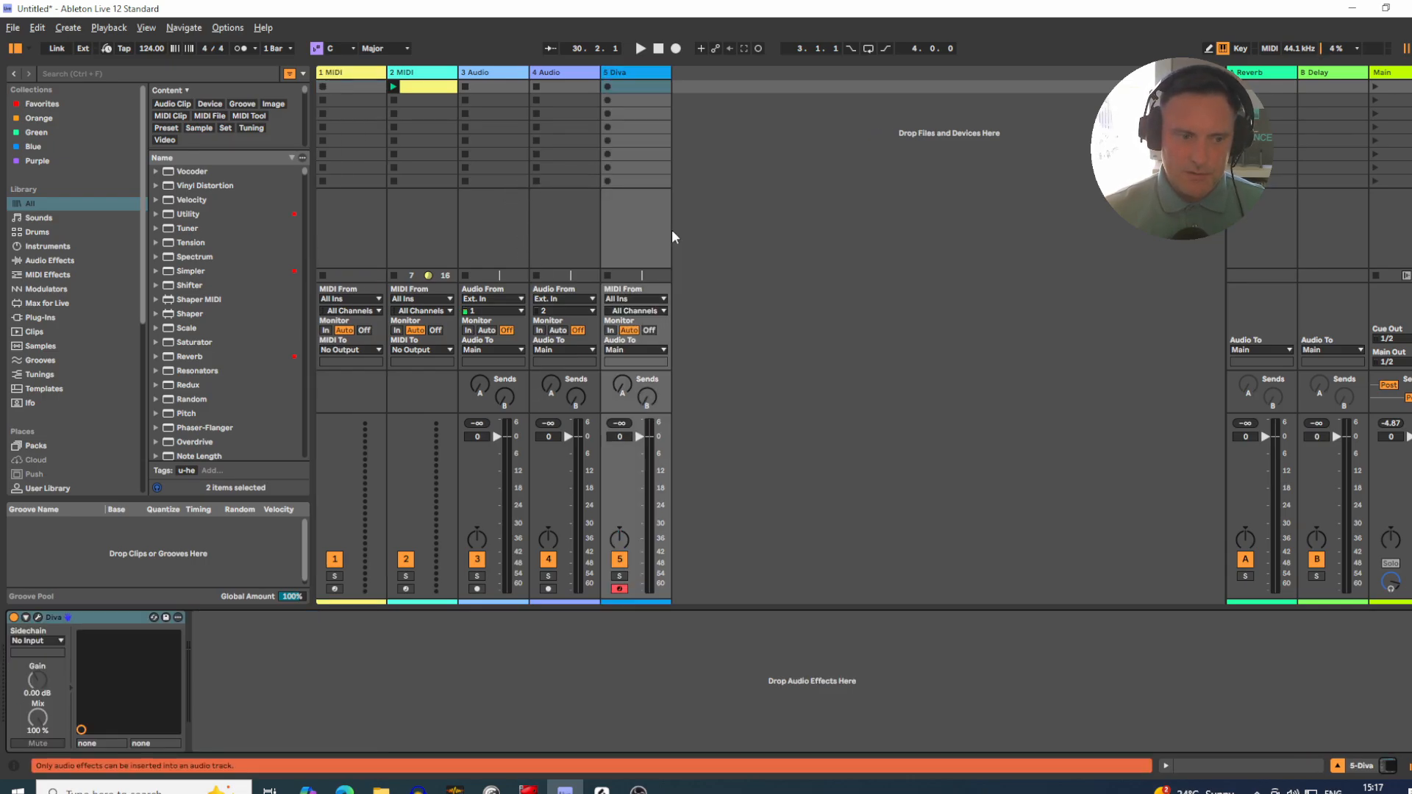
Step: Search the browser's instruments for "grand piano" and load Grand Piano.adg on track 1 after the Emo House device
{"action": "left_click", "coordinate": [330, 73]}
{"action": "left_click", "coordinate": [124, 73]}
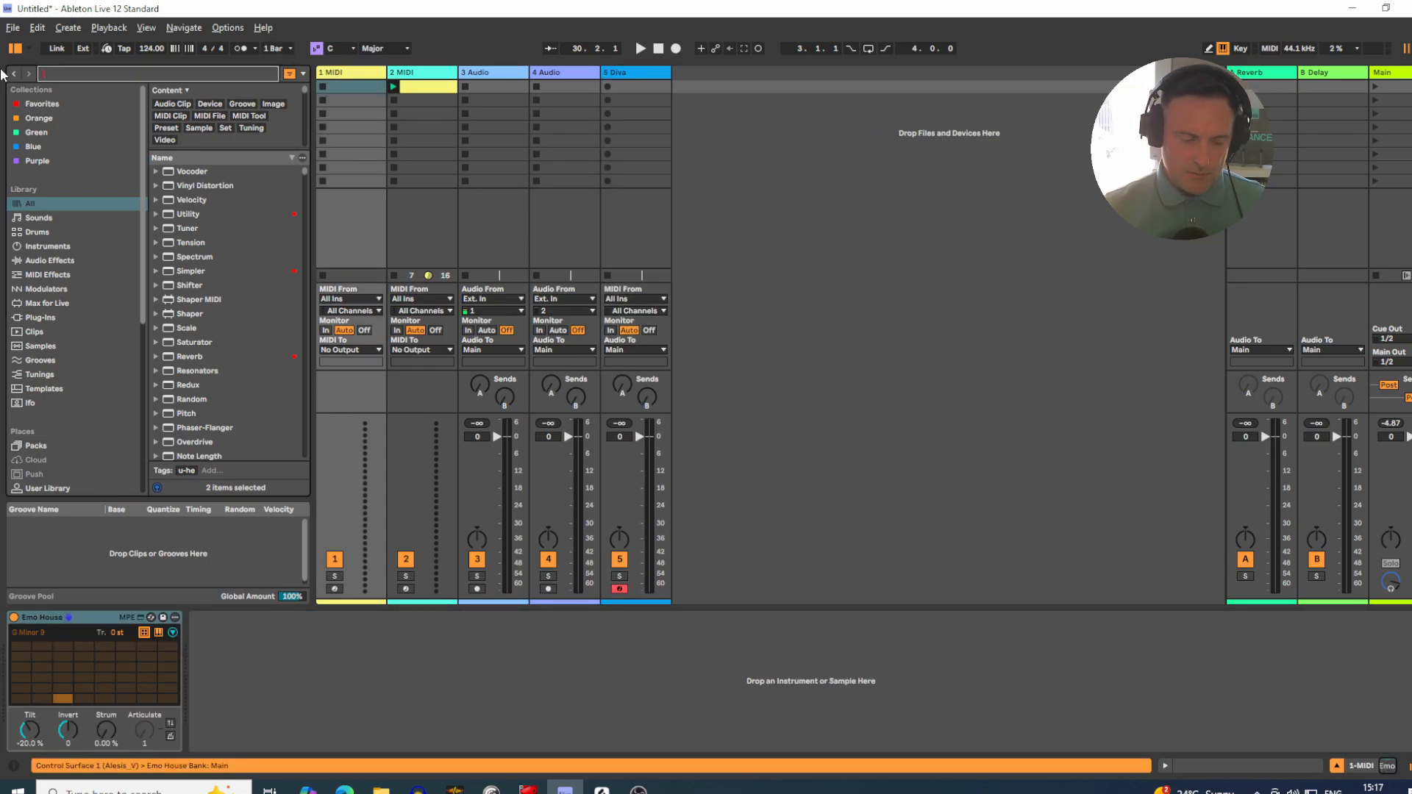
{"action": "type", "text": "grand"}
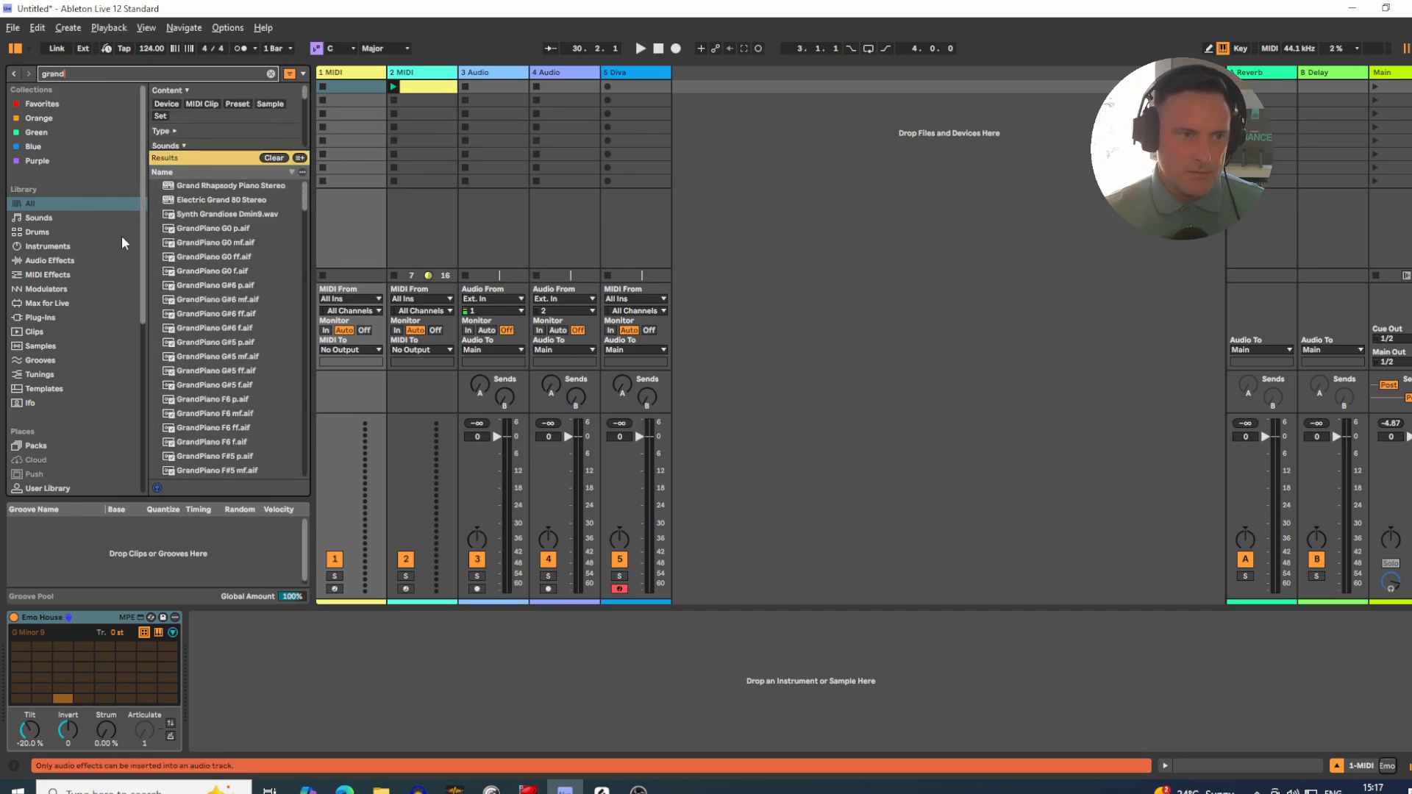
{"action": "type", "text": " pian"}
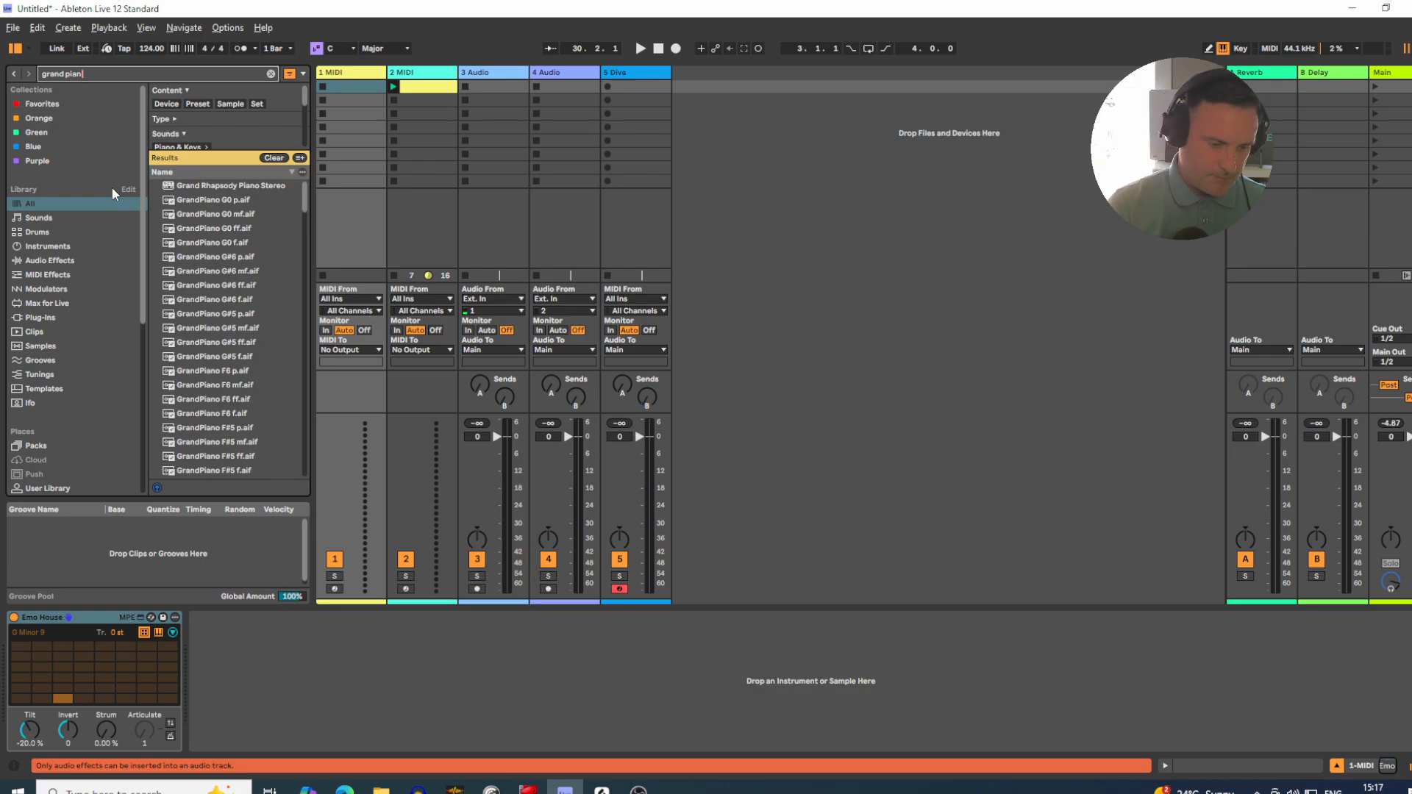
{"action": "type", "text": "o"}
{"action": "left_click", "coordinate": [75, 261]}
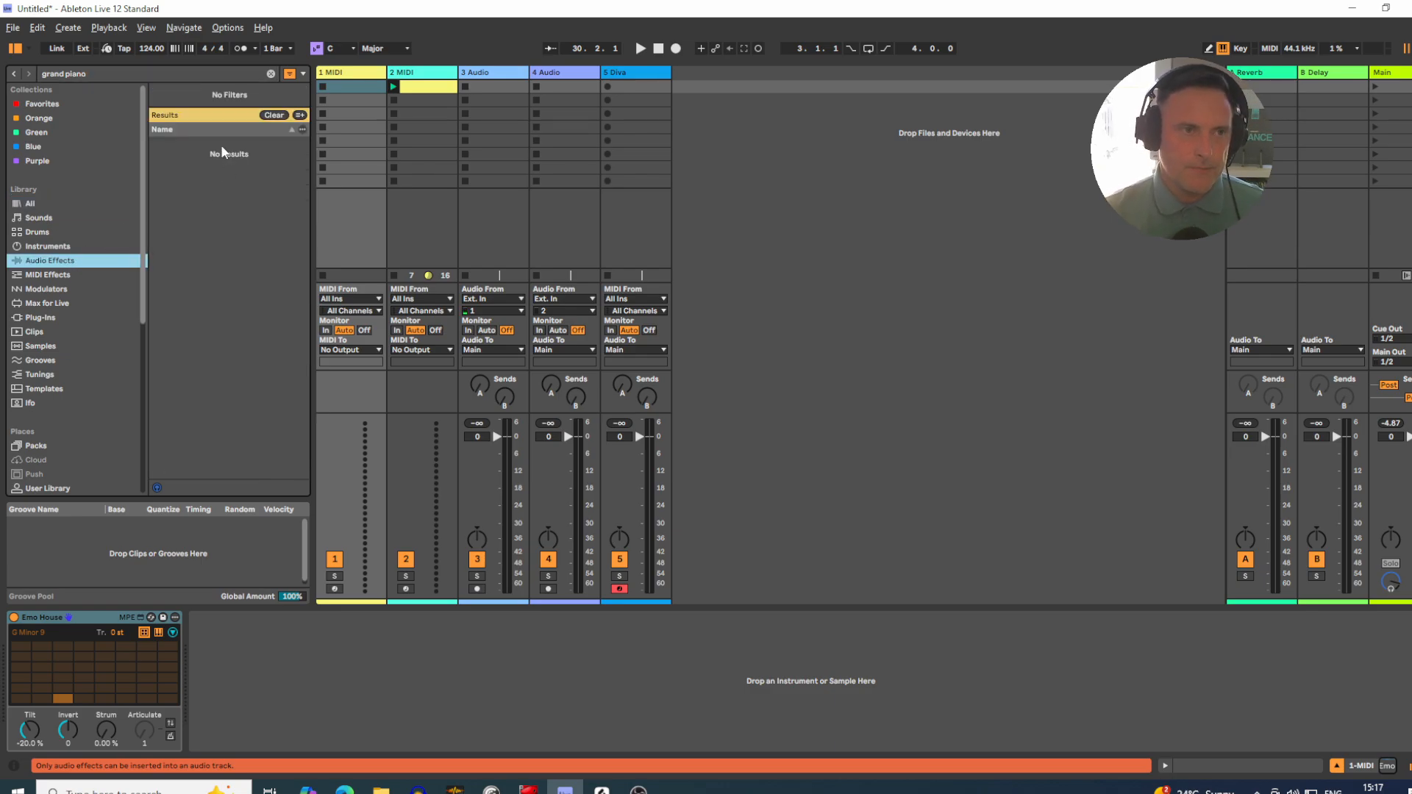
{"action": "left_click", "coordinate": [48, 246]}
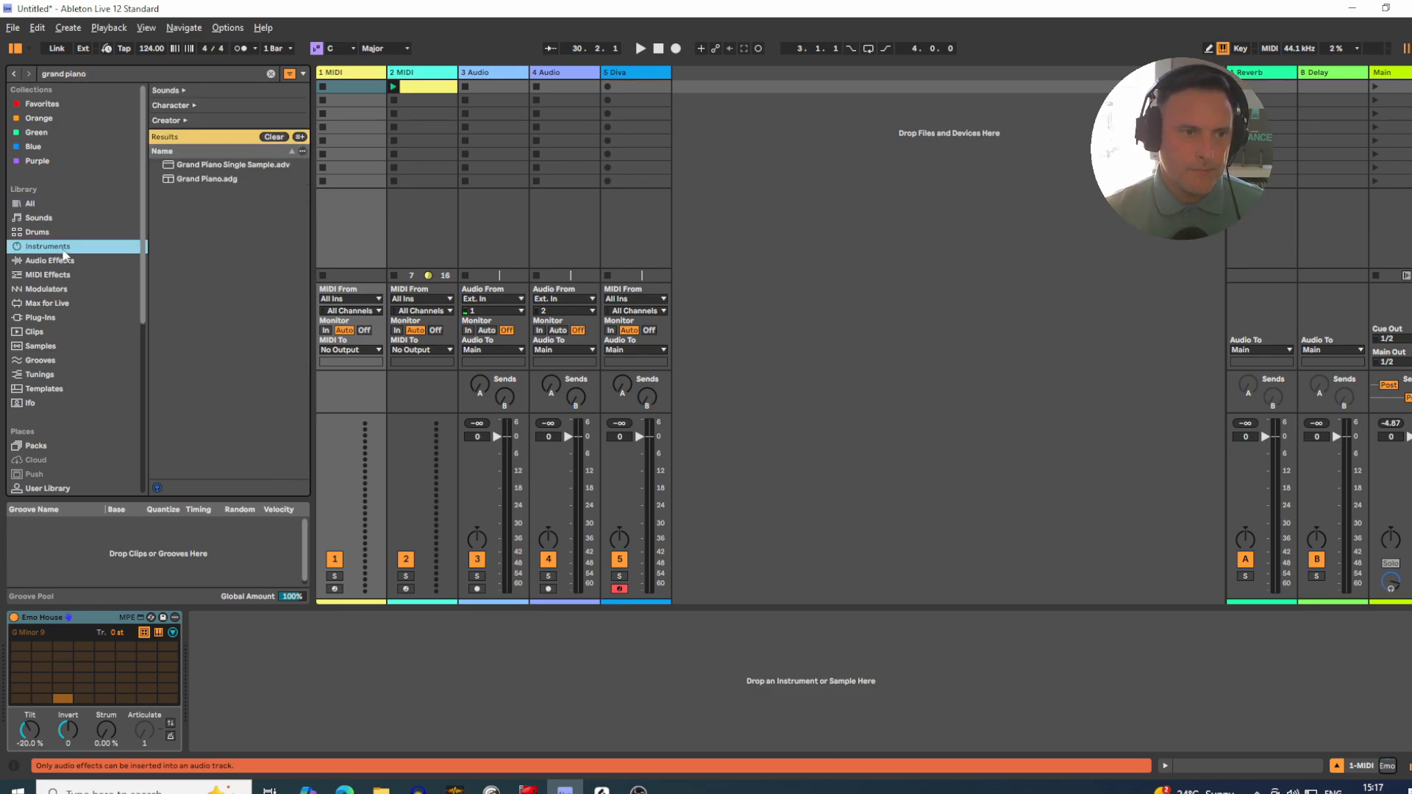
{"action": "left_click_drag", "start_coordinate": [186, 178], "coordinate": [208, 689]}
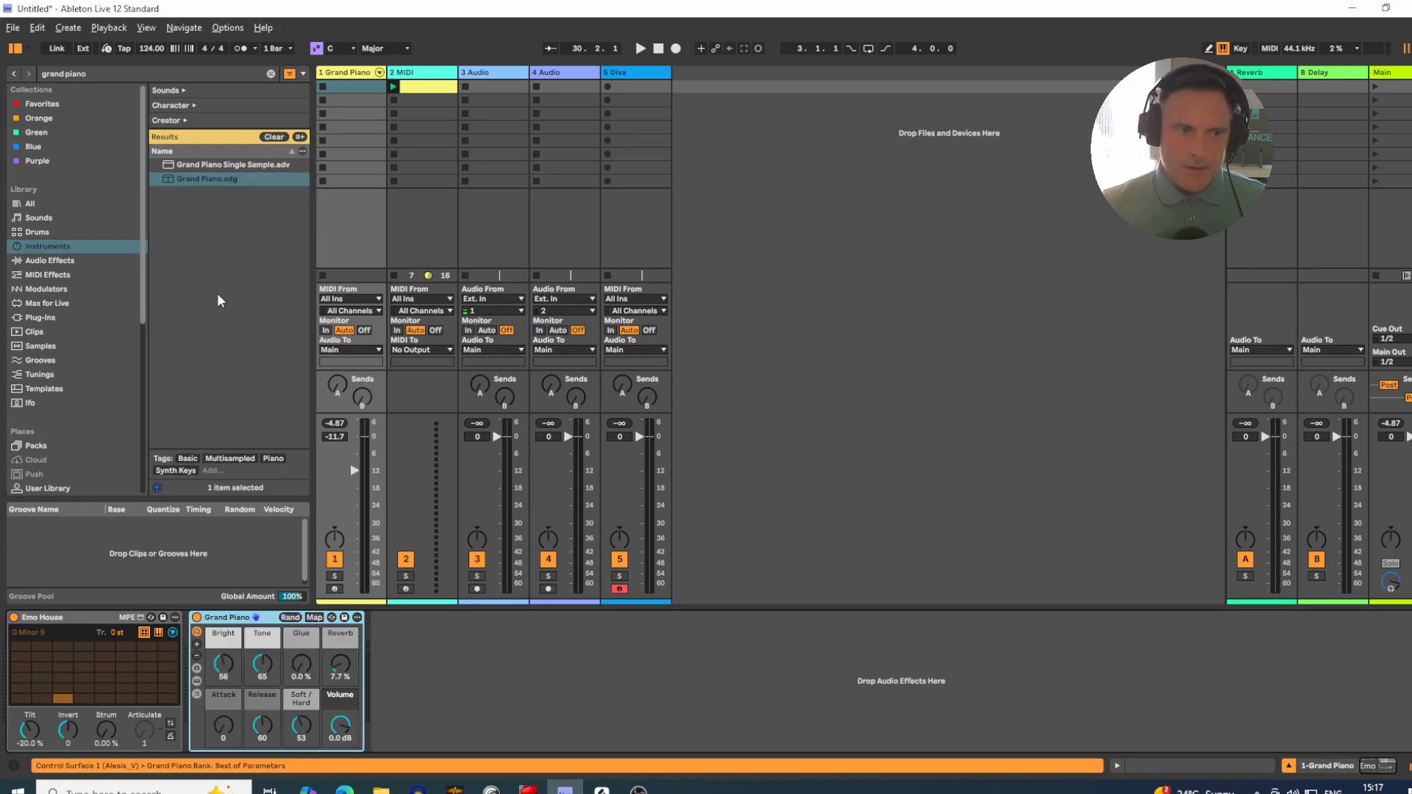
Step: Clear the search and look through the Expressive Chords presets among the MIDI effects, from 90s R&B to Lofi R&B 2
{"action": "left_click", "coordinate": [270, 73]}
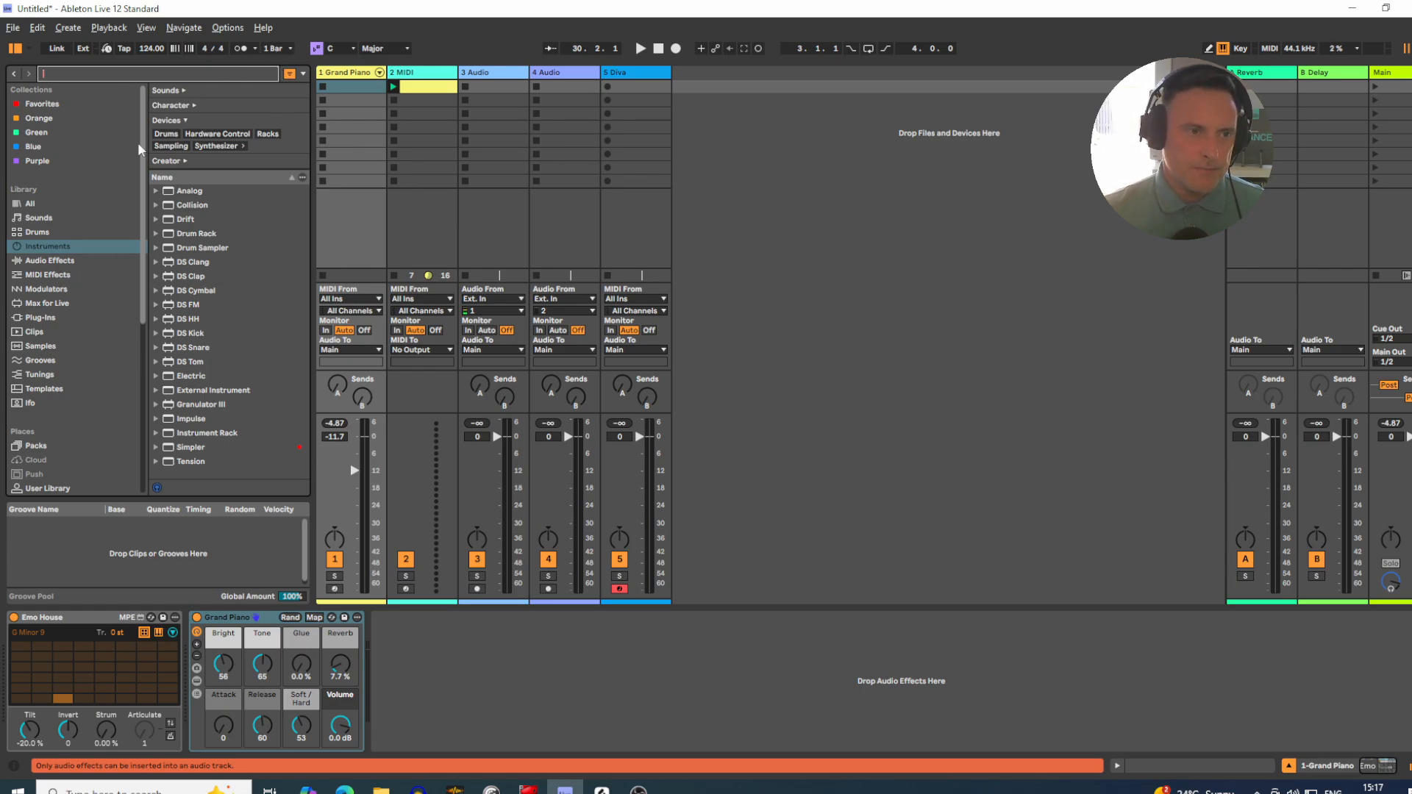
{"action": "left_click", "coordinate": [47, 275]}
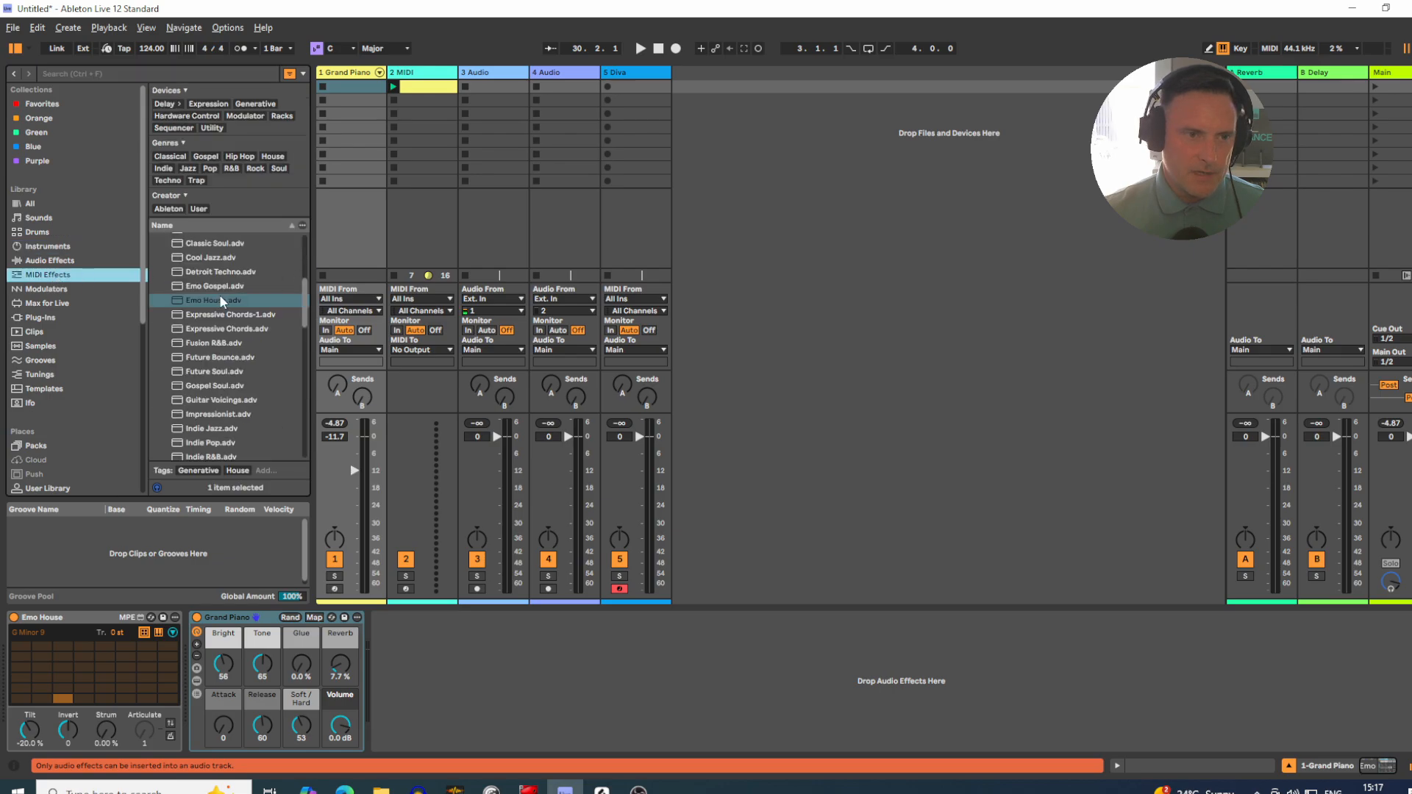
{"action": "left_click", "coordinate": [221, 301]}
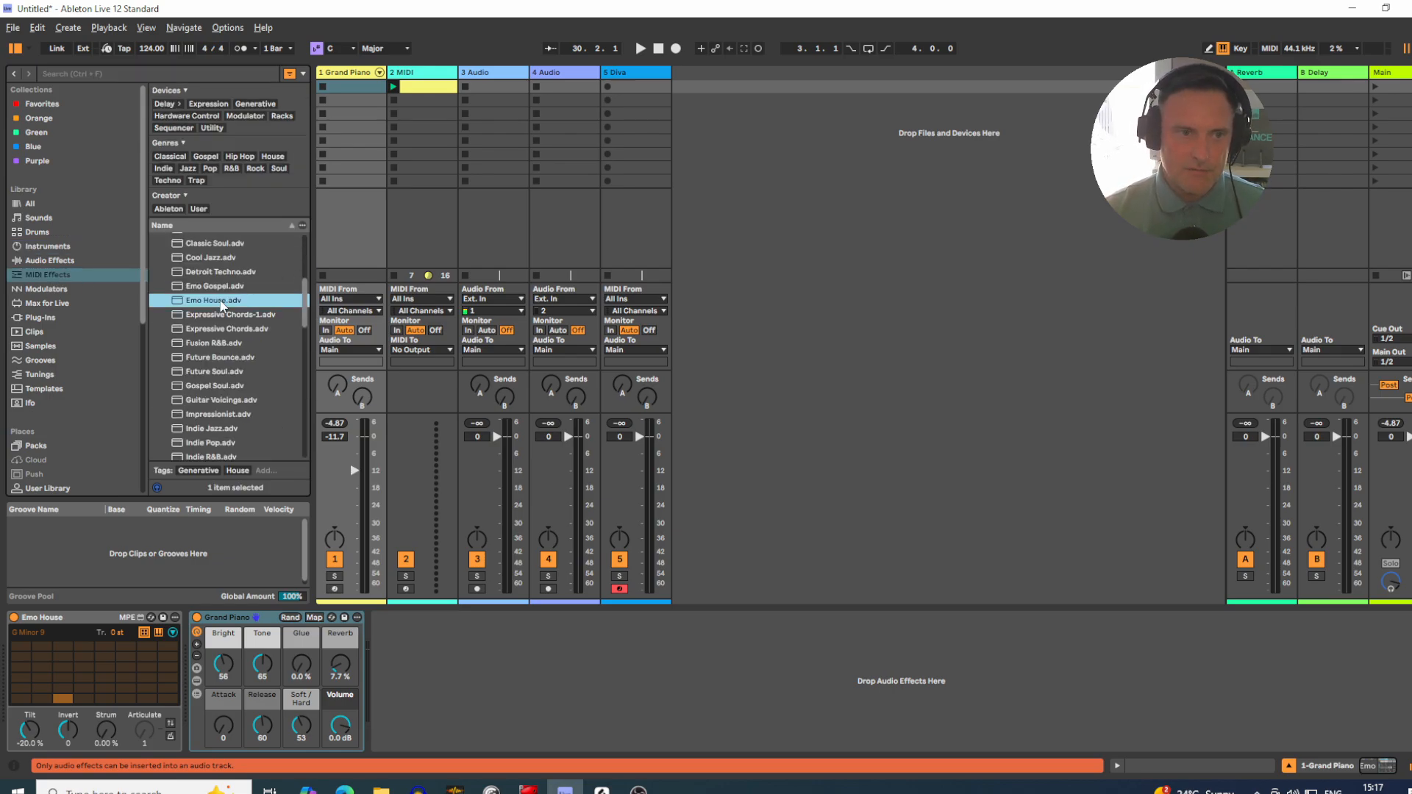
{"action": "scroll", "coordinate": [220, 303], "scroll_direction": "up", "scroll_amount": 5}
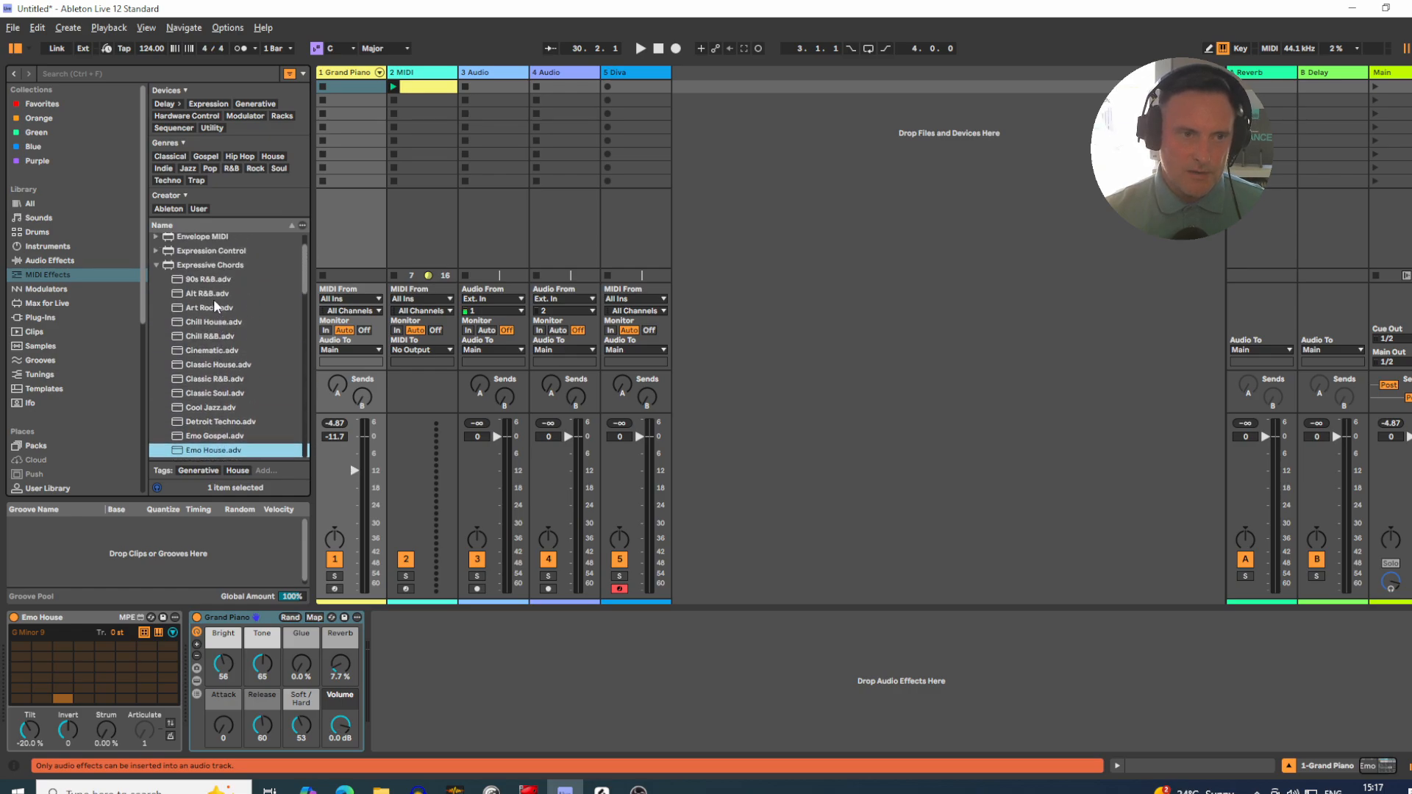
{"action": "left_click", "coordinate": [201, 311]}
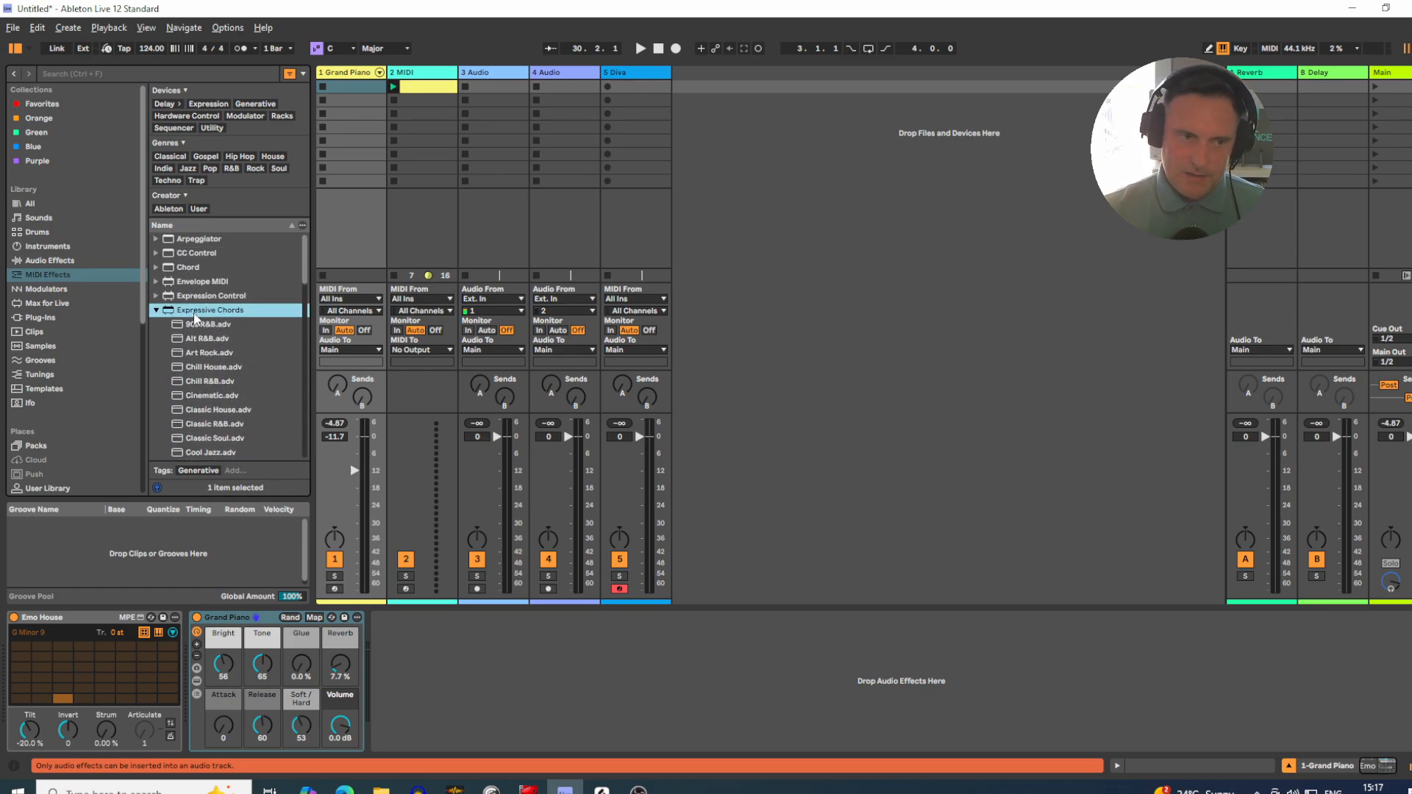
{"action": "left_click", "coordinate": [196, 323]}
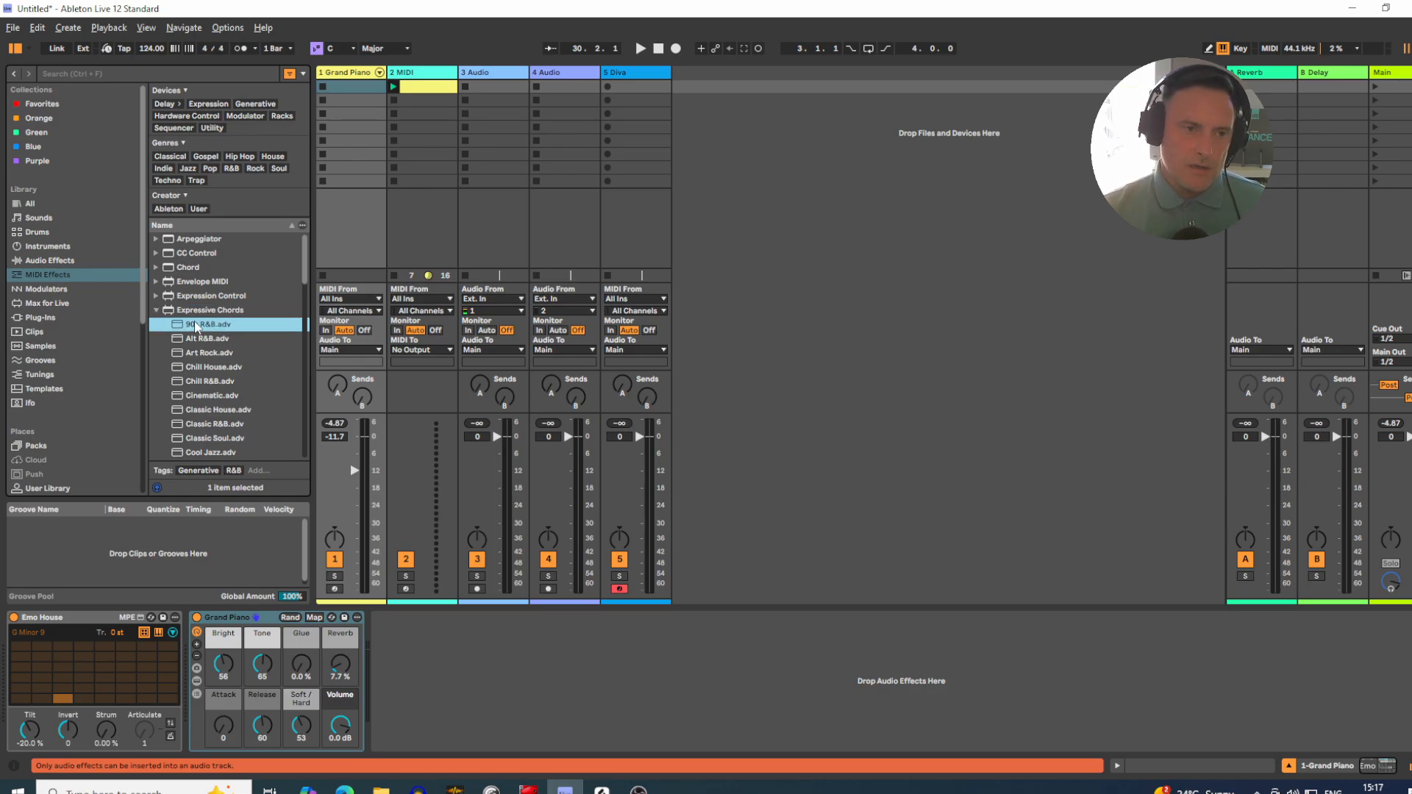
{"action": "key", "text": "Down"}
{"action": "key", "text": "Down"}
{"action": "key", "text": "Down"}
{"action": "key", "text": "Down"}
{"action": "key", "text": "Down"}
{"action": "key", "text": "Down"}
{"action": "key", "text": "Down"}
{"action": "key", "text": "Down"}
{"action": "key", "text": "Down"}
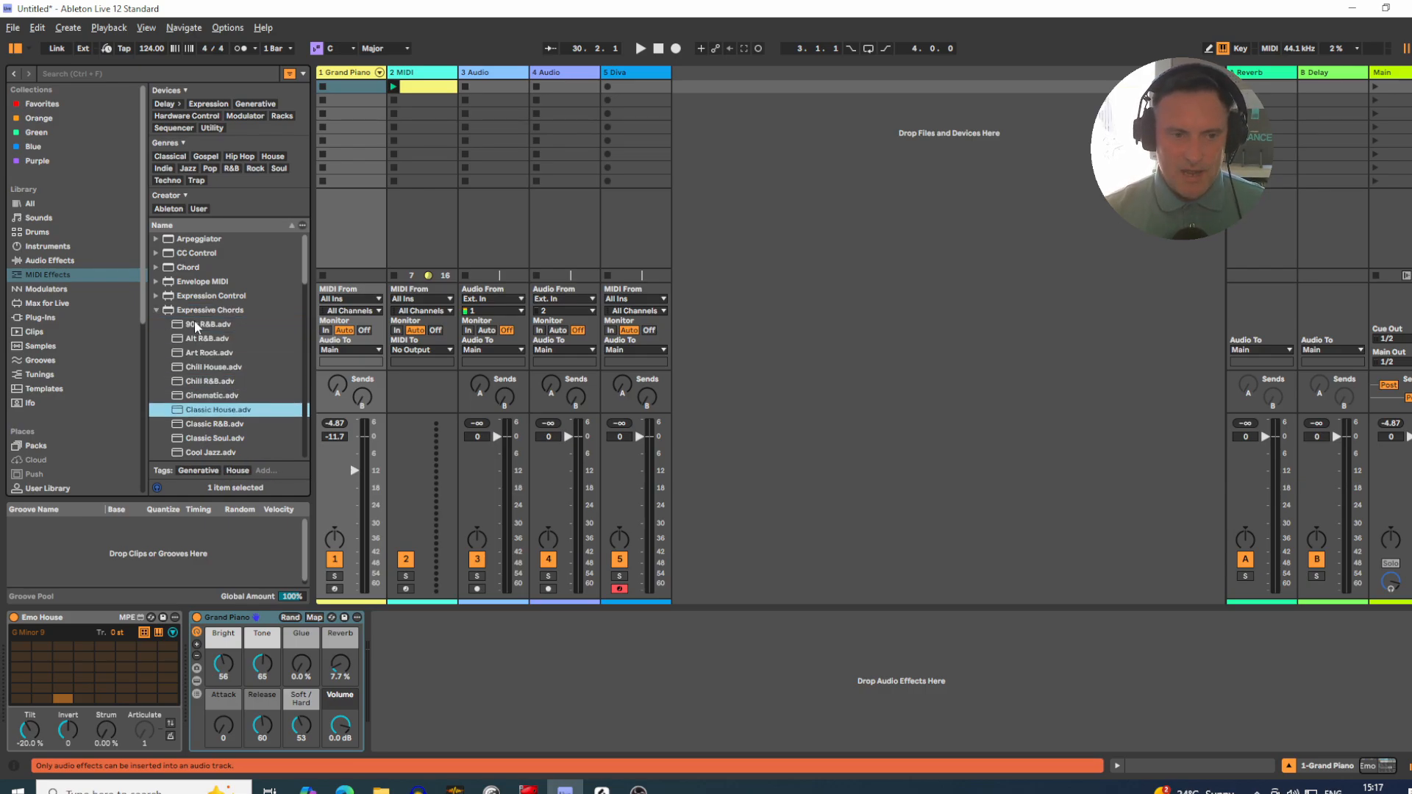
{"action": "key", "text": "Down"}
{"action": "key", "text": "Down"}
{"action": "key", "text": "Down"}
{"action": "key", "text": "Down"}
{"action": "key", "text": "Down"}
{"action": "key", "text": "Down"}
{"action": "key", "text": "Down"}
{"action": "key", "text": "Down"}
{"action": "key", "text": "Down"}
{"action": "key", "text": "Down"}
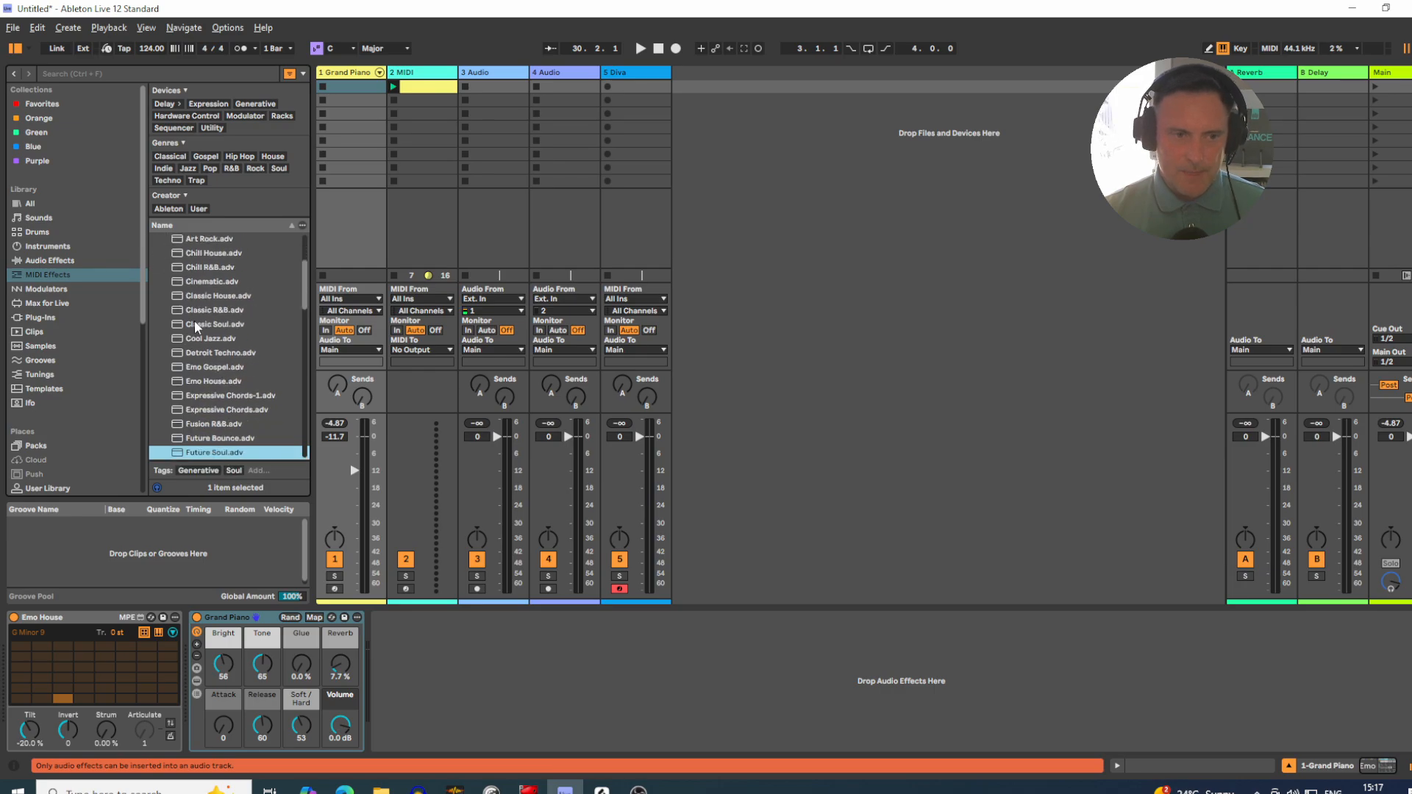
{"action": "key", "text": "Down"}
{"action": "key", "text": "Down"}
{"action": "key", "text": "Down"}
{"action": "key", "text": "Down"}
{"action": "key", "text": "Down"}
{"action": "key", "text": "Down"}
{"action": "key", "text": "Down"}
{"action": "key", "text": "Down"}
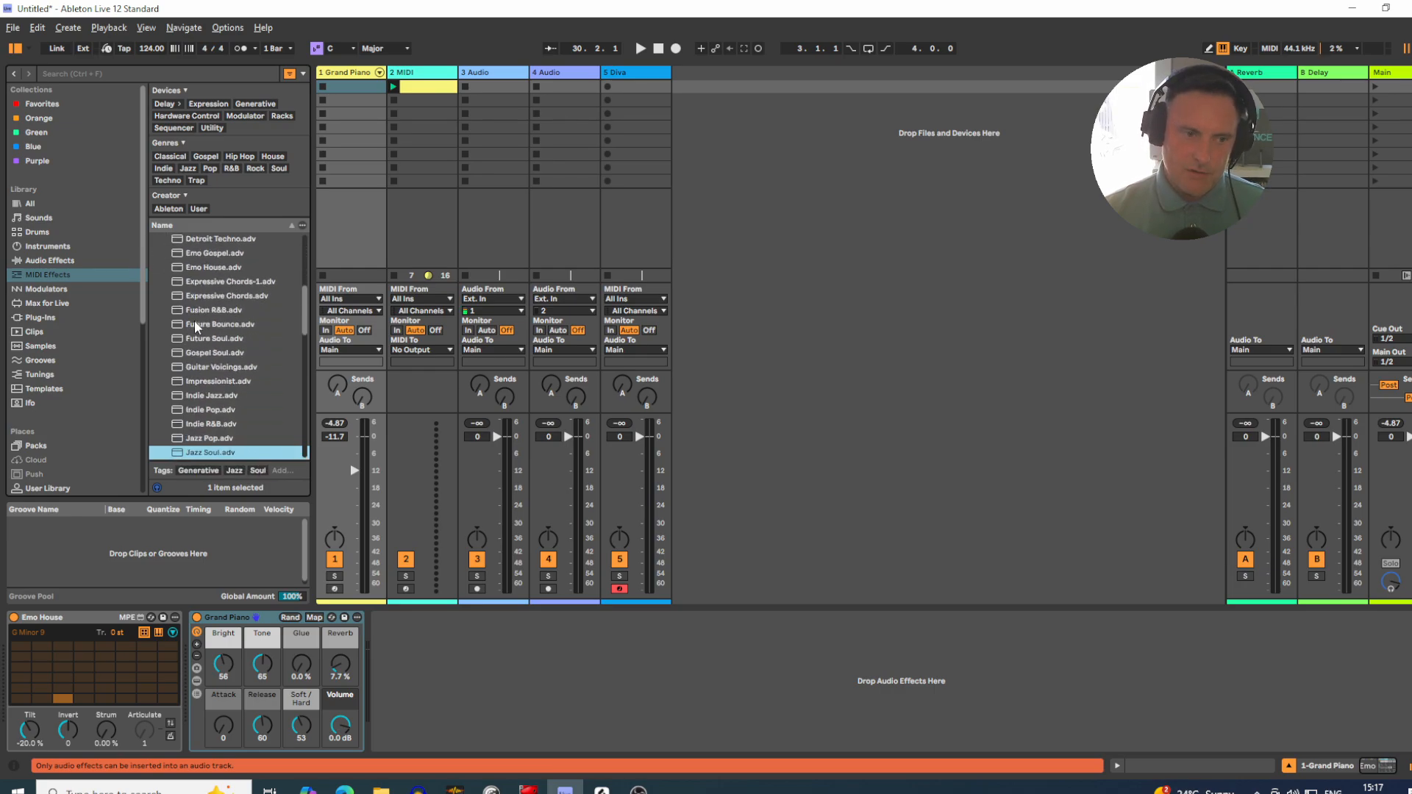
{"action": "key", "text": "Down"}
{"action": "key", "text": "Down"}
{"action": "key", "text": "Down"}
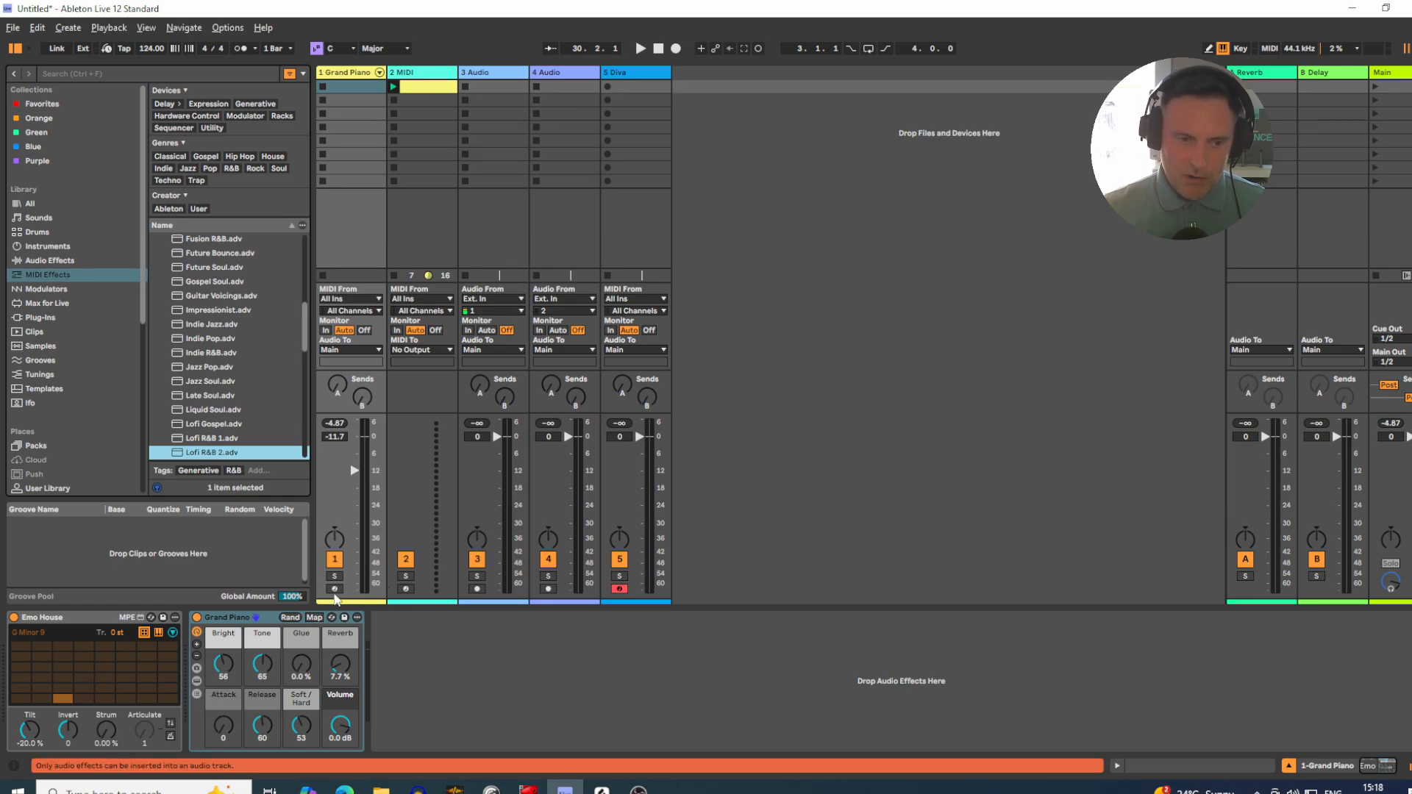
Step: Arm the Grand Piano track and audition chord pads in the Emo House device, ending on F add9
{"action": "left_click", "coordinate": [334, 588]}
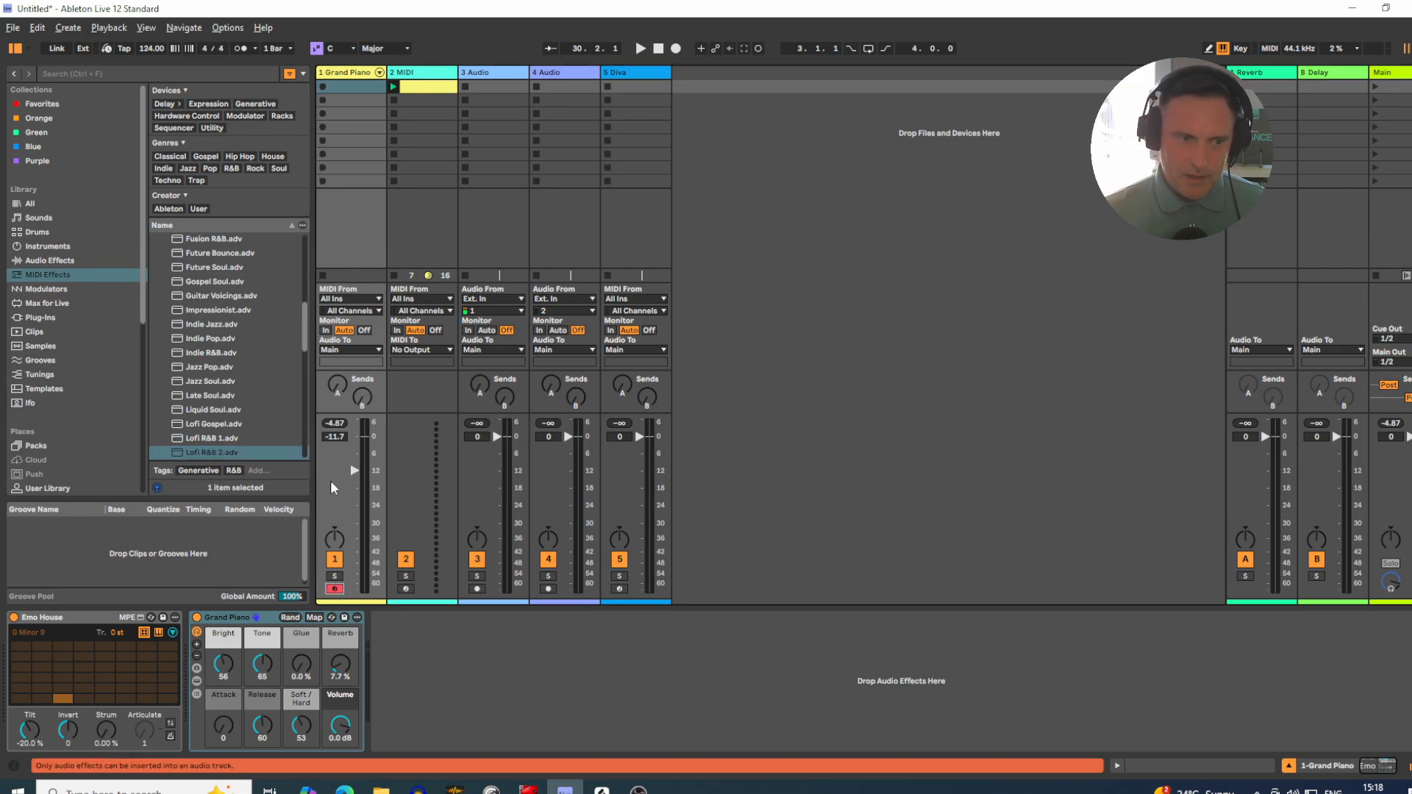
{"action": "left_click", "coordinate": [41, 619]}
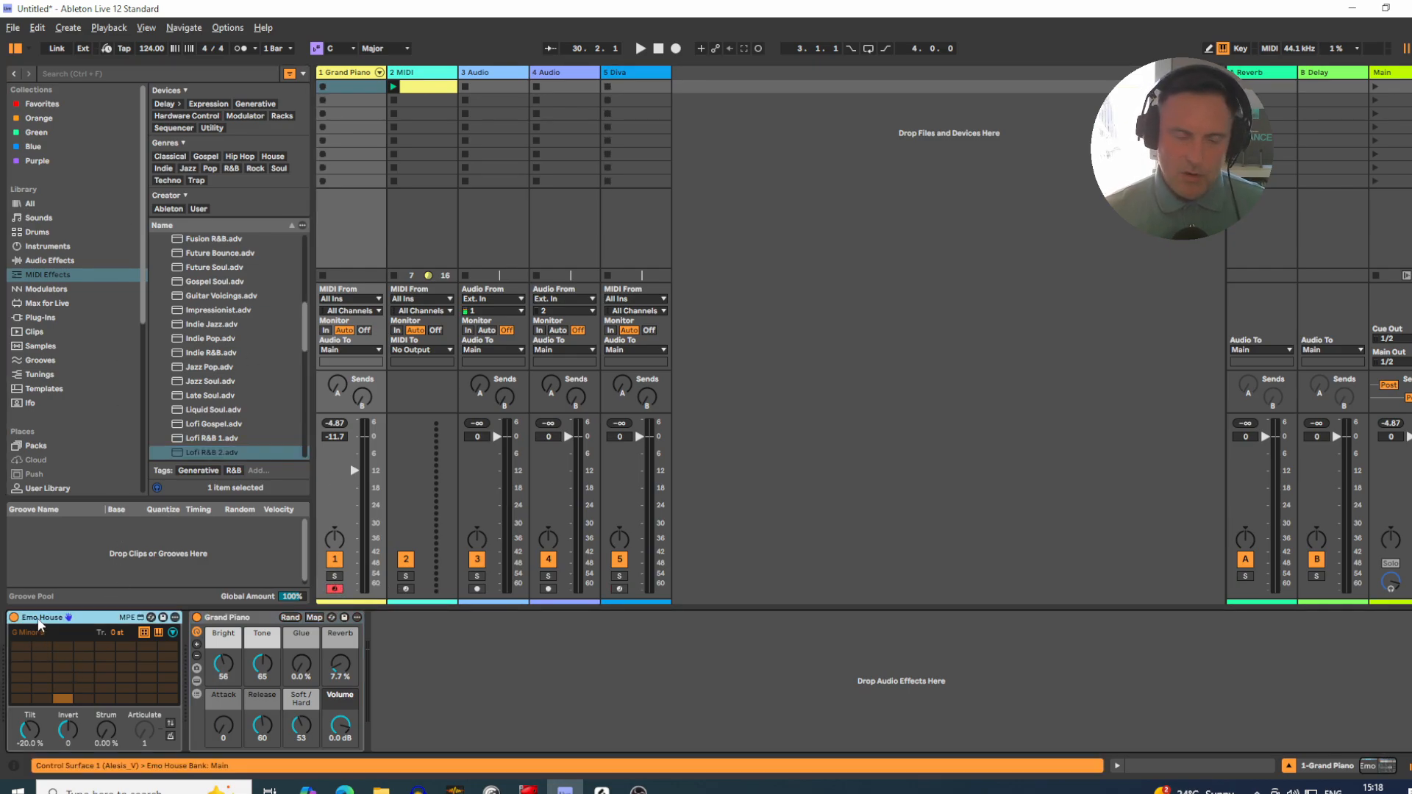
{"action": "left_click", "coordinate": [63, 700]}
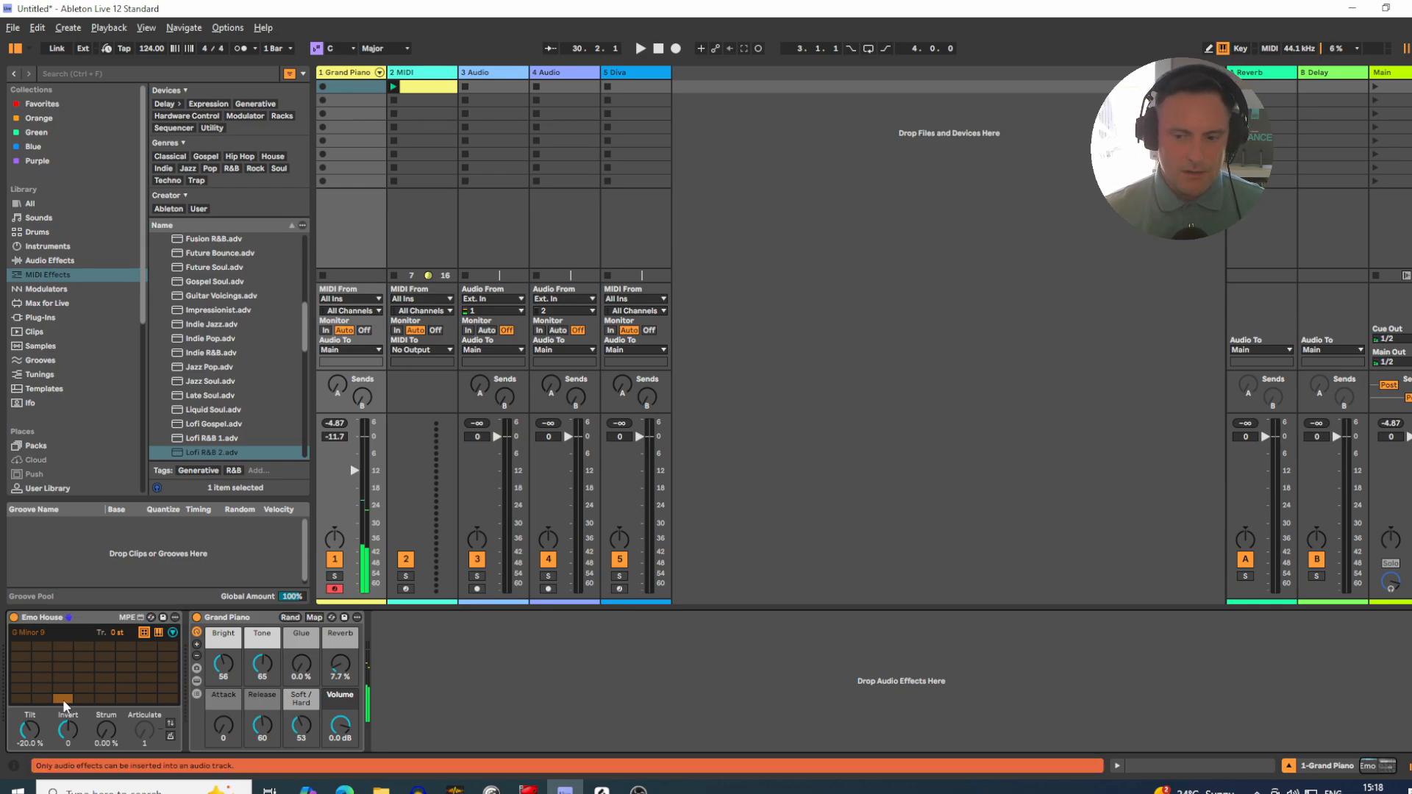
{"action": "left_click", "coordinate": [64, 700]}
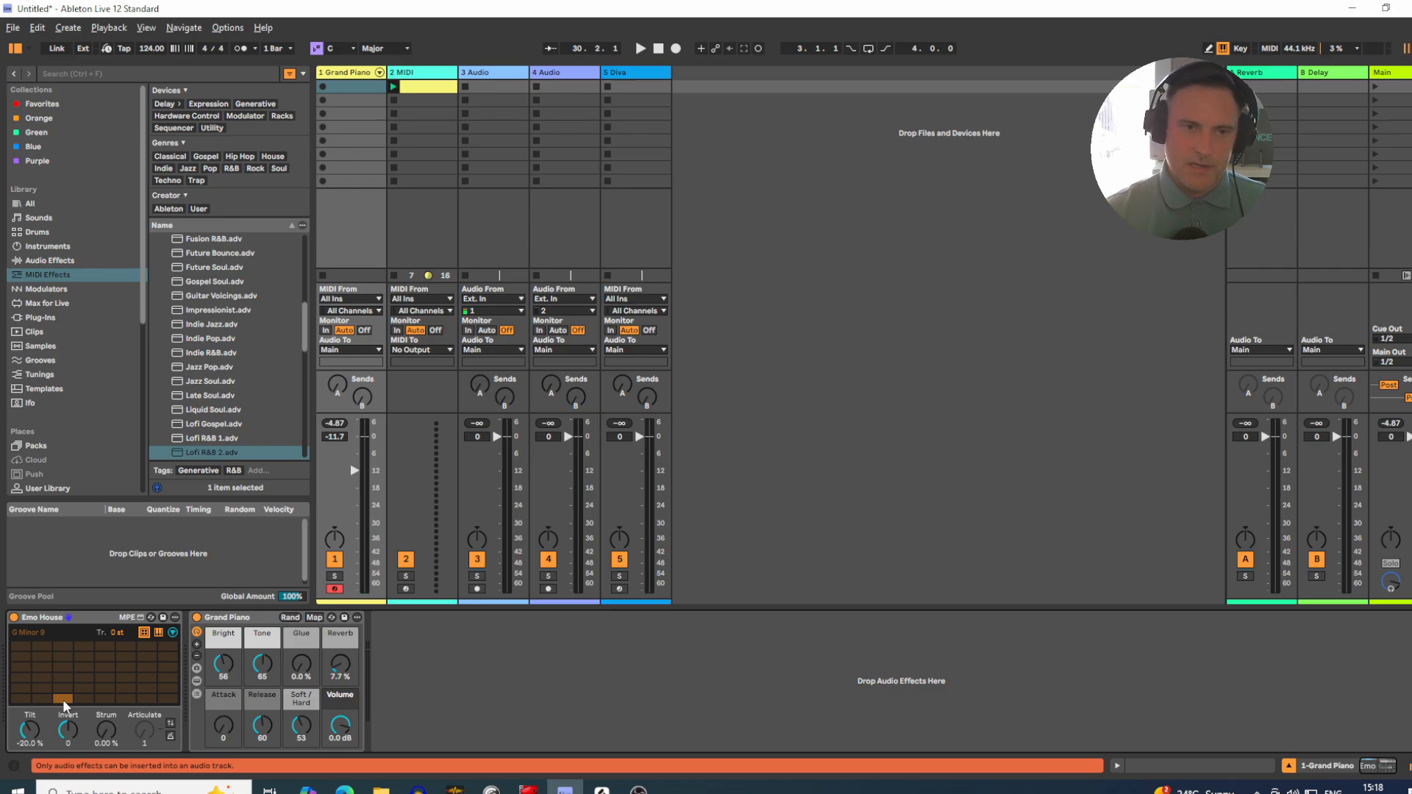
{"action": "left_click", "coordinate": [40, 667]}
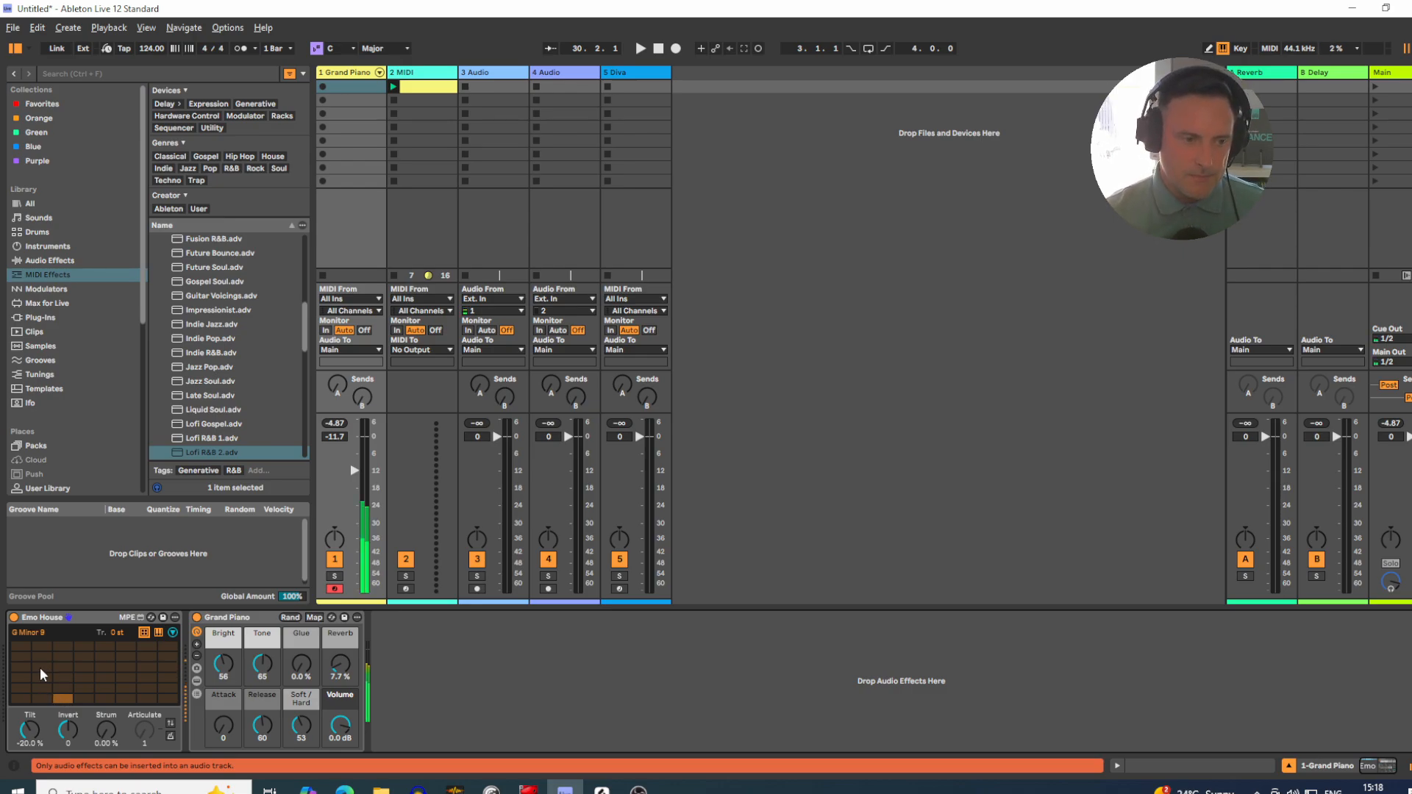
{"action": "left_click", "coordinate": [125, 667]}
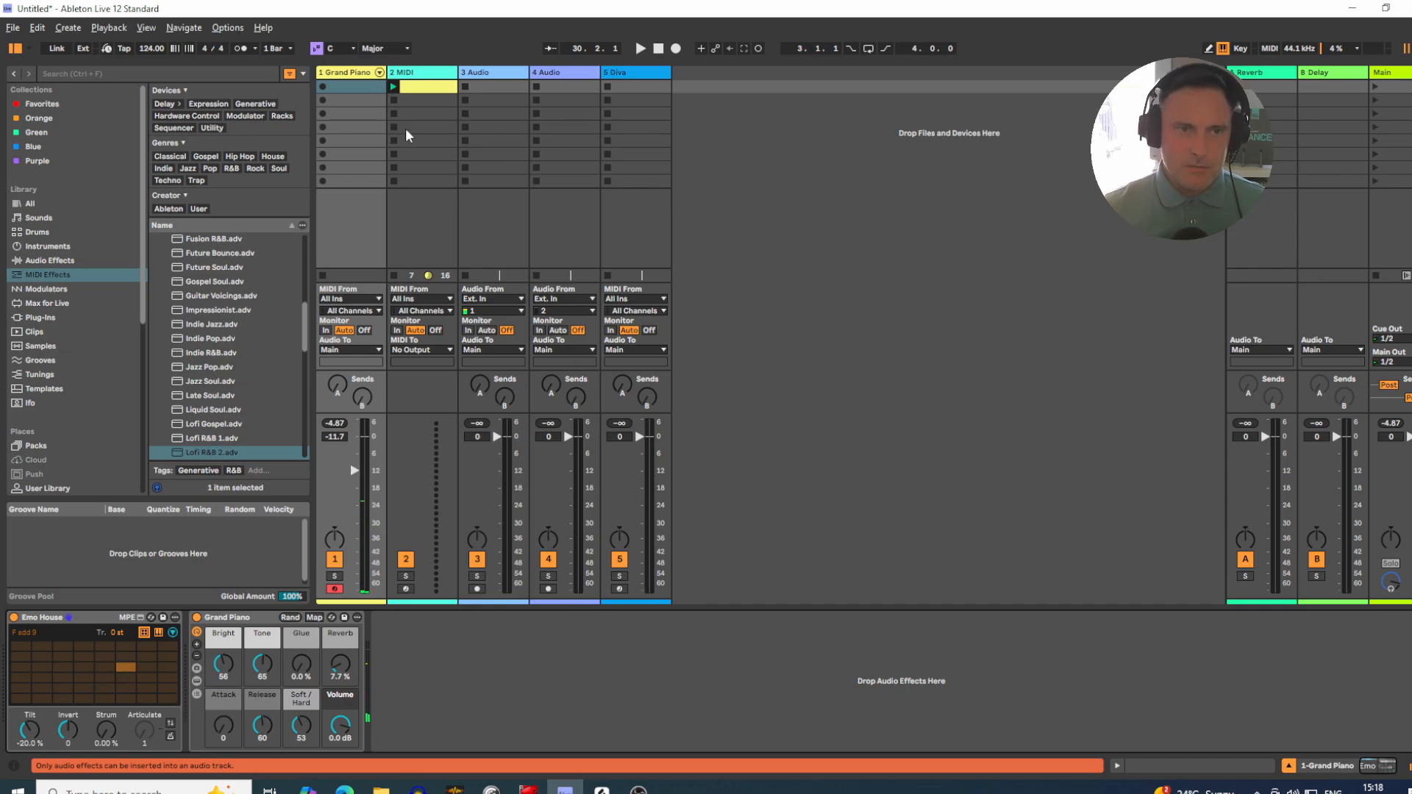
Step: Create an empty MIDI clip in the Grand Piano track's first slot, enlarge its note editor and audition a low note
{"action": "double_click", "coordinate": [341, 84]}
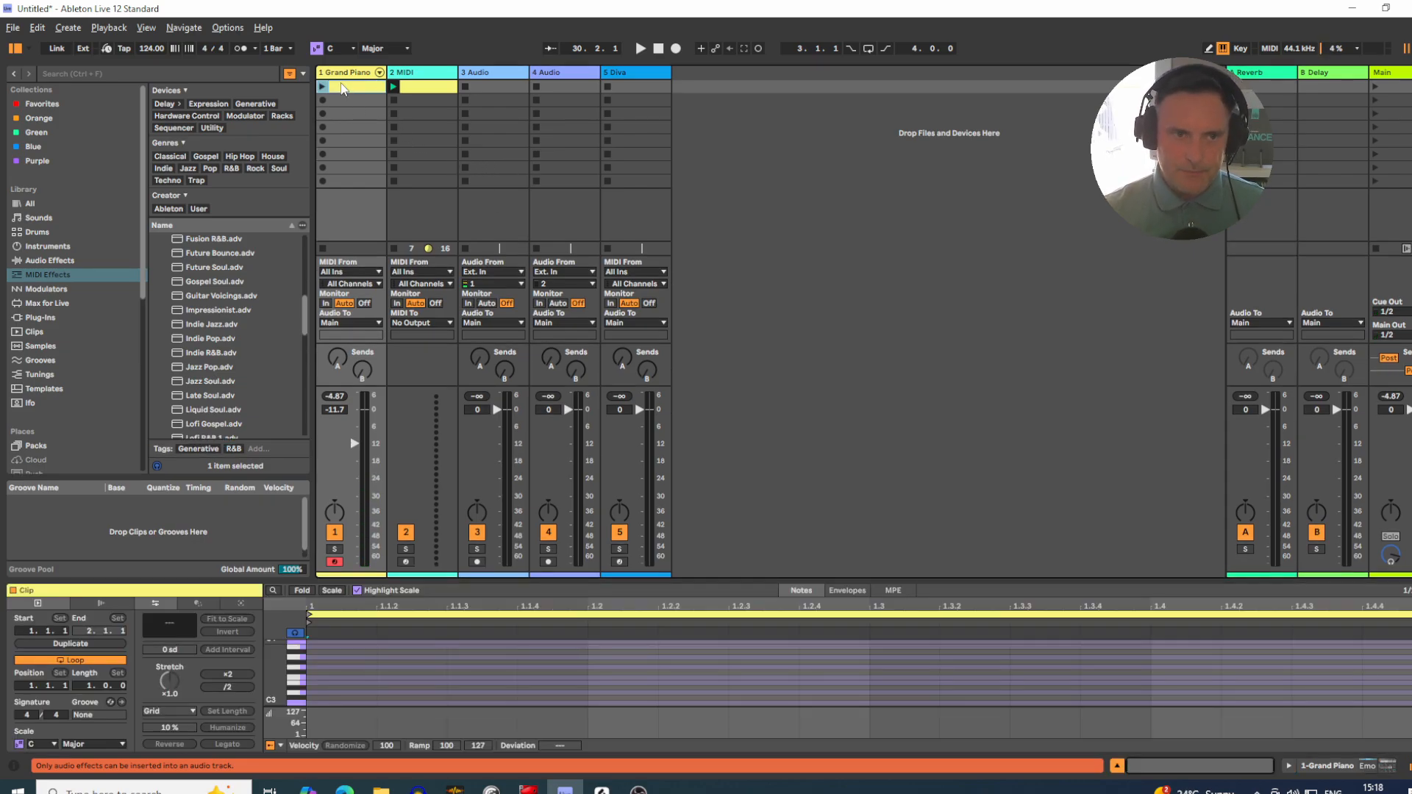
{"action": "left_click_drag", "start_coordinate": [550, 592], "coordinate": [550, 415]}
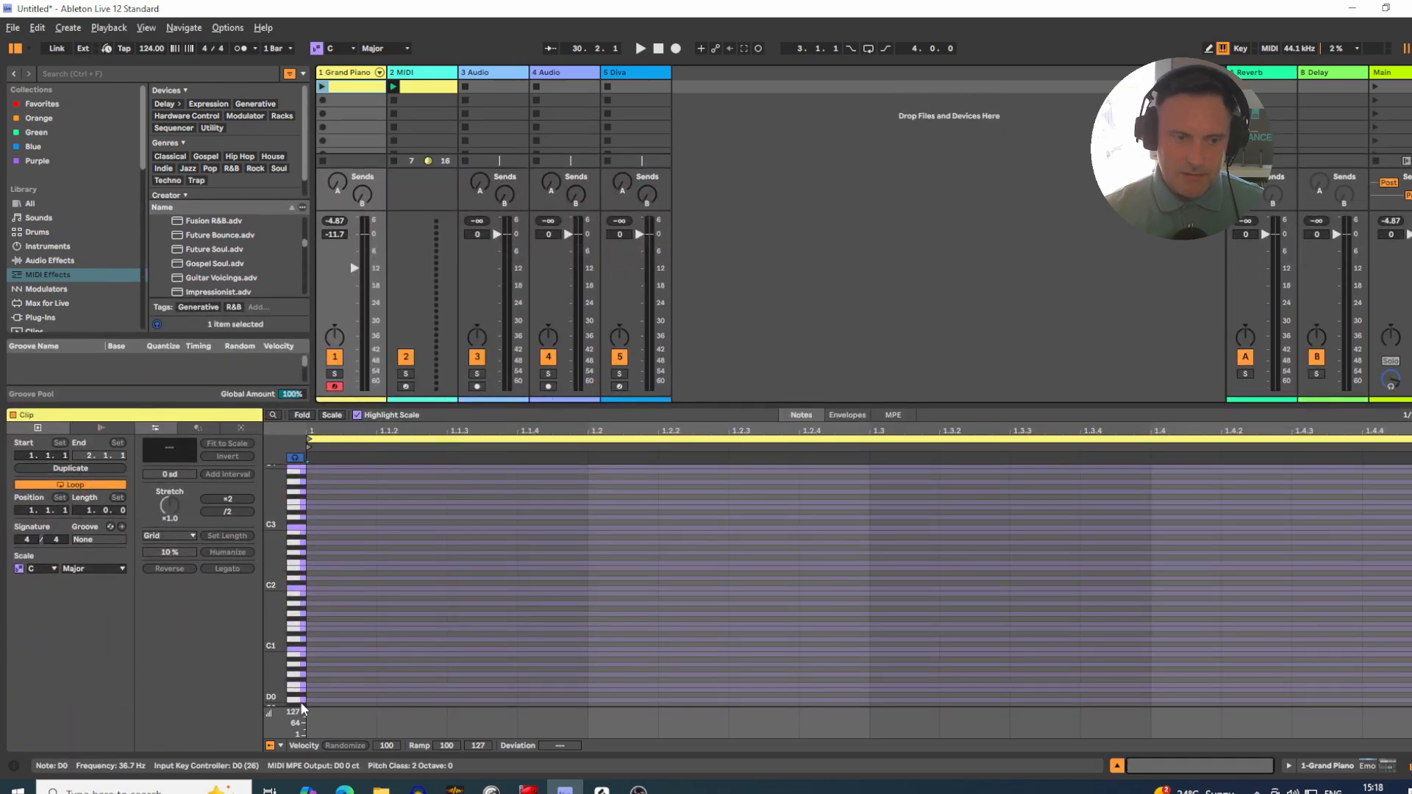
{"action": "left_click", "coordinate": [302, 681]}
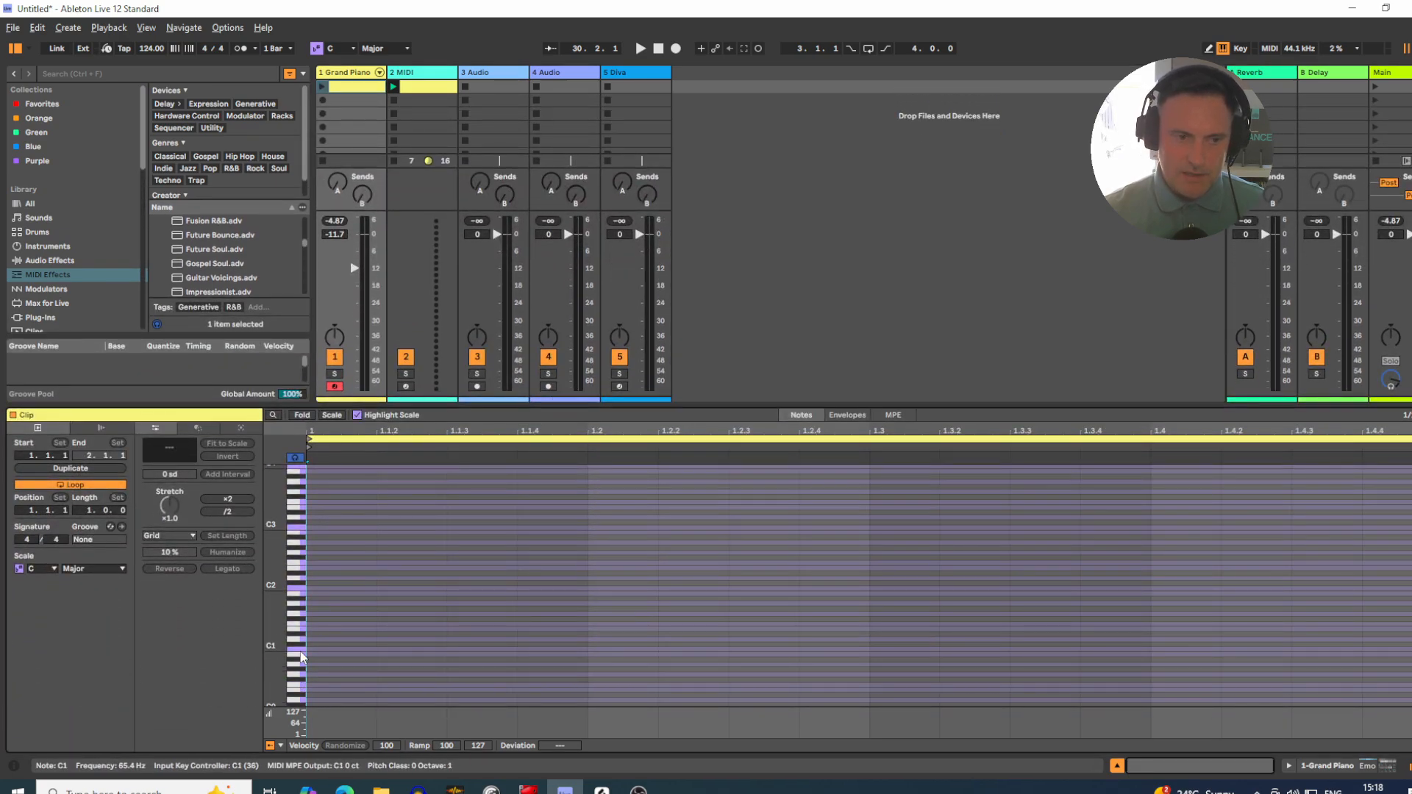
Step: Audition the low keys C1, D1 and D#1 on the note editor's piano keyboard
{"action": "left_click", "coordinate": [304, 649]}
{"action": "left_click", "coordinate": [305, 649]}
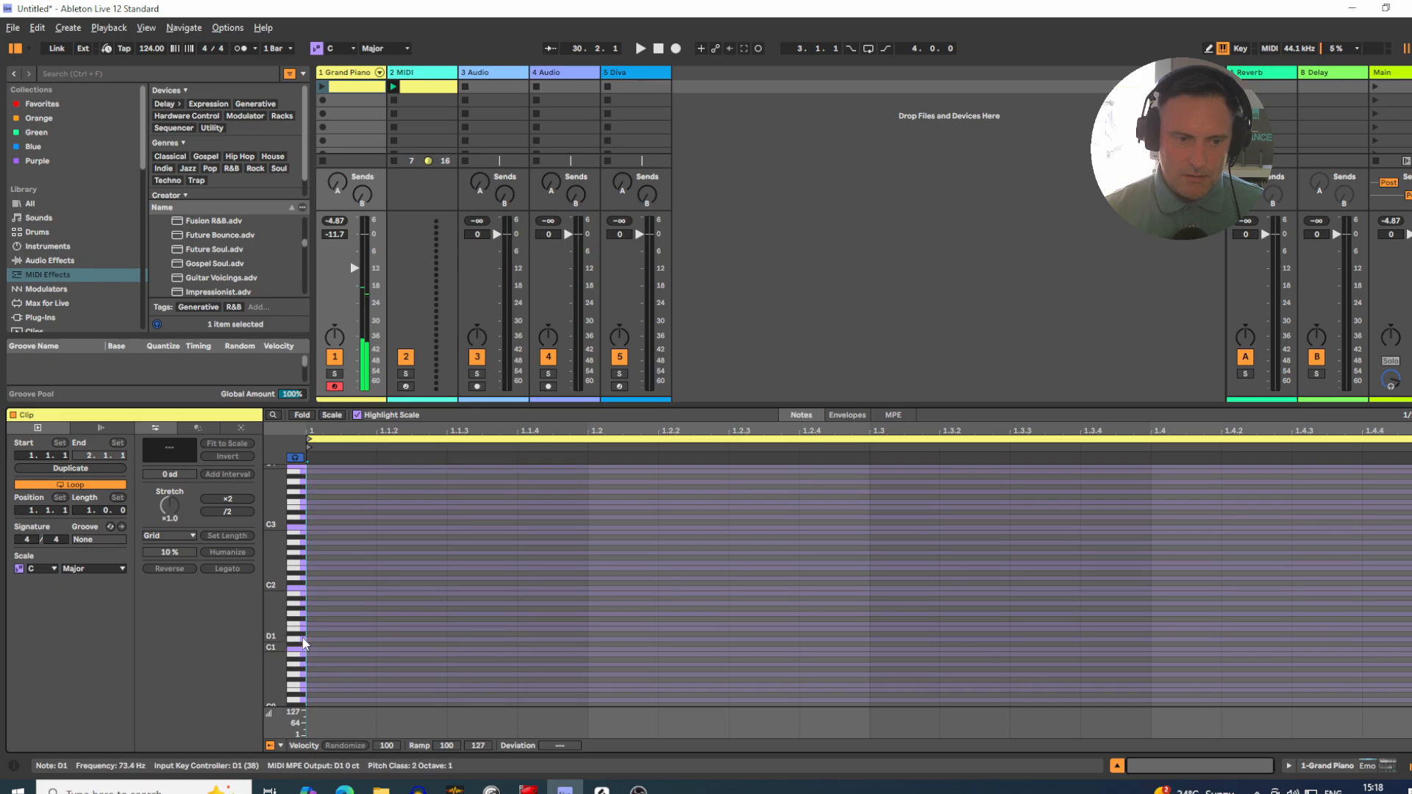
{"action": "left_click", "coordinate": [302, 636]}
{"action": "left_click", "coordinate": [301, 637]}
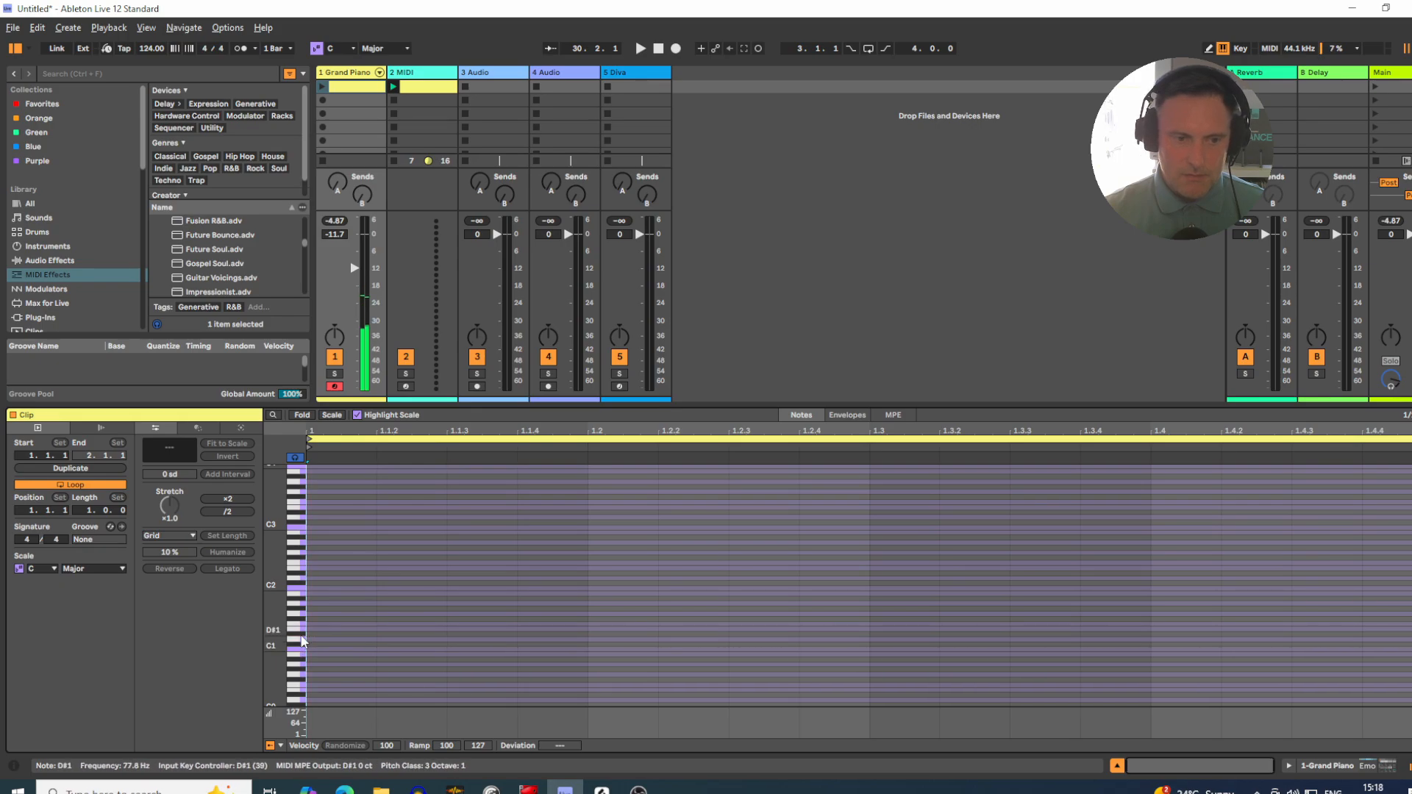
{"action": "left_click", "coordinate": [302, 637]}
{"action": "left_click", "coordinate": [301, 637]}
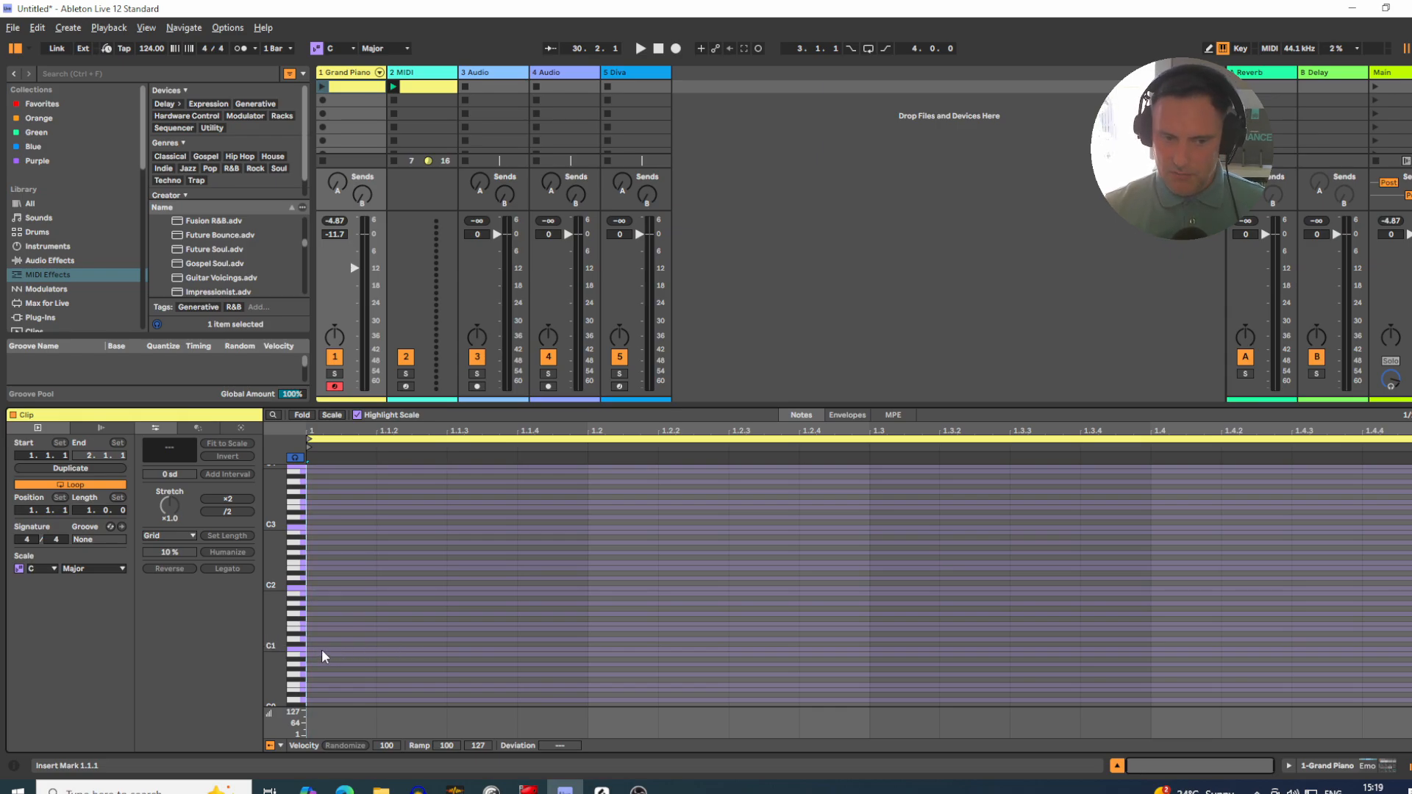
Step: Place a C1 note at the start of the empty clip and play the clip with the metronome on
{"action": "double_click", "coordinate": [321, 650]}
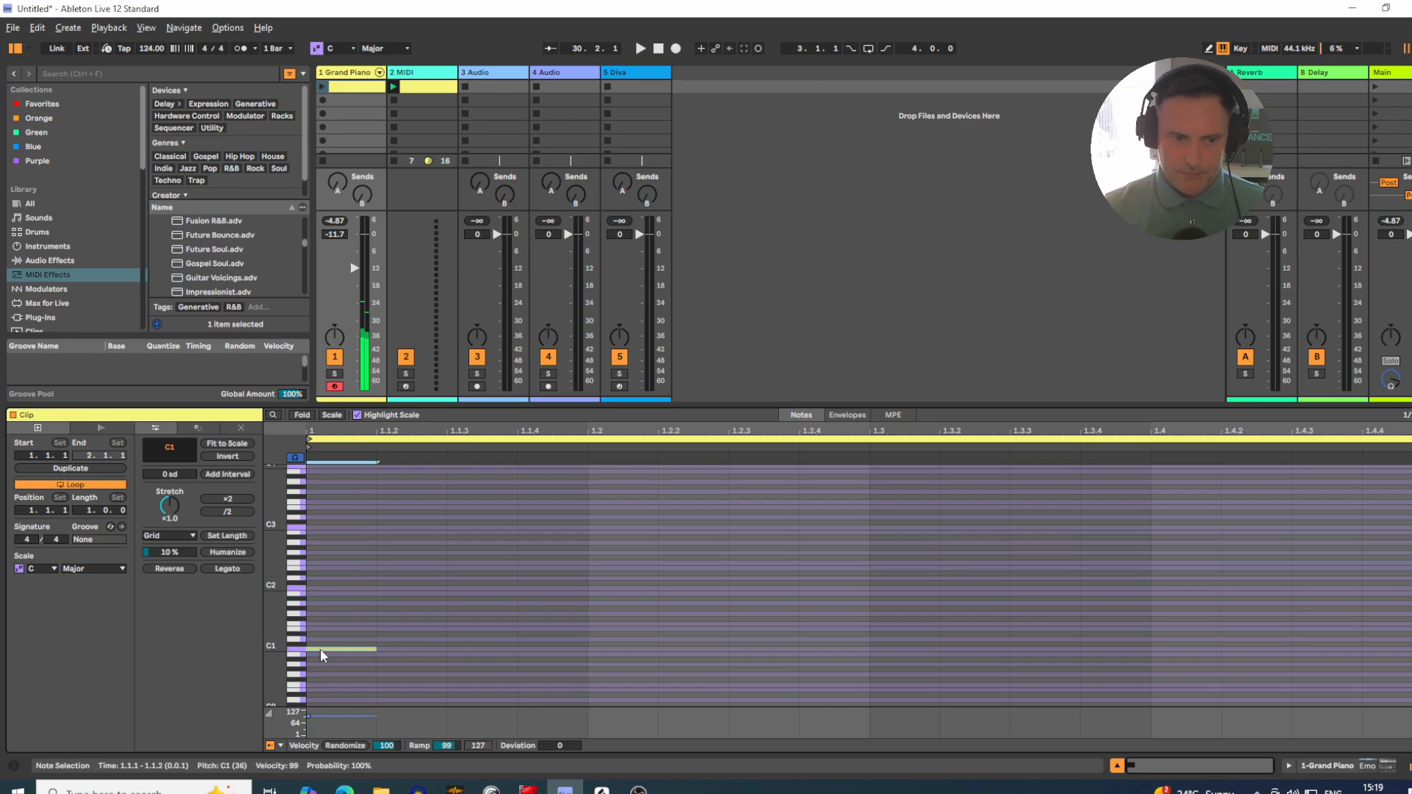
{"action": "left_click", "coordinate": [241, 49]}
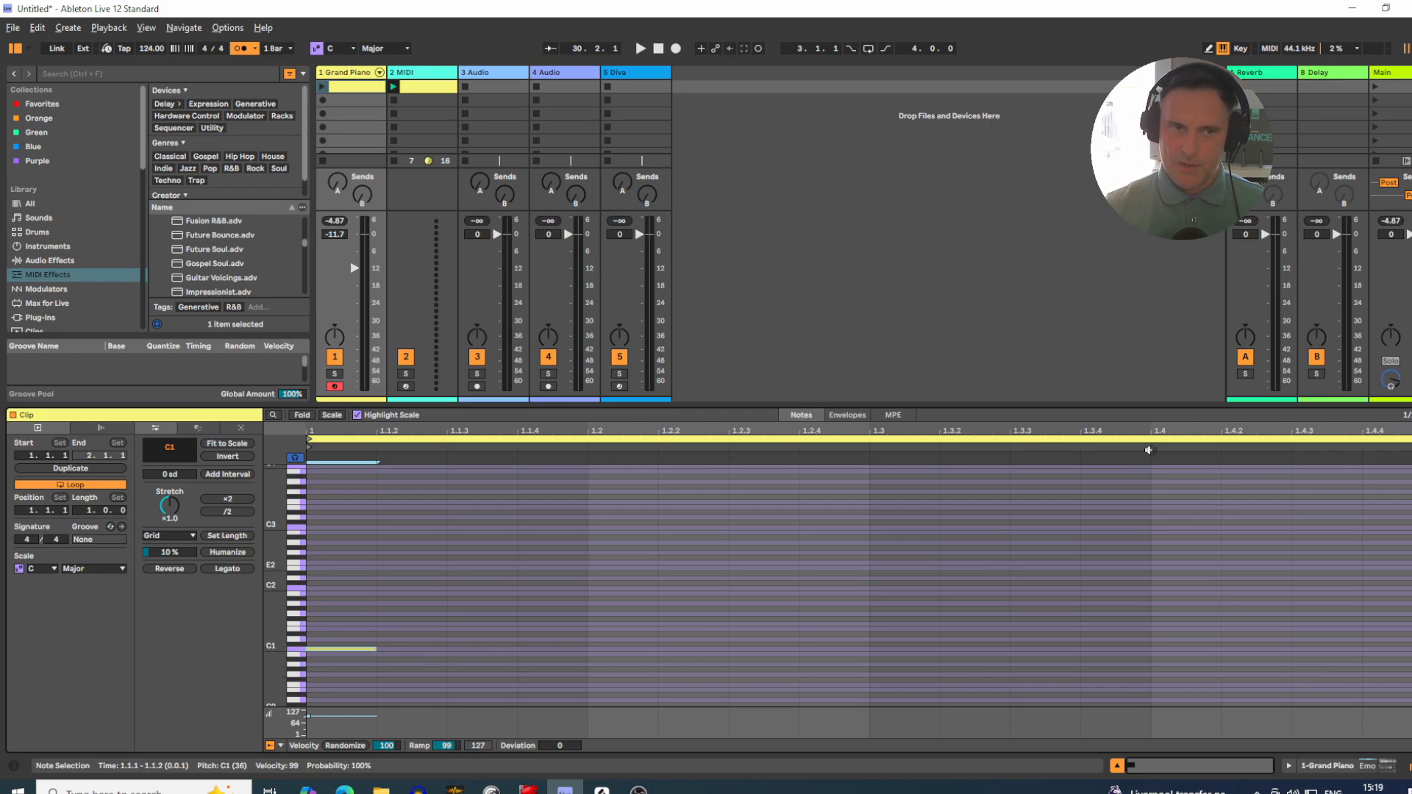
{"action": "left_click", "coordinate": [322, 87]}
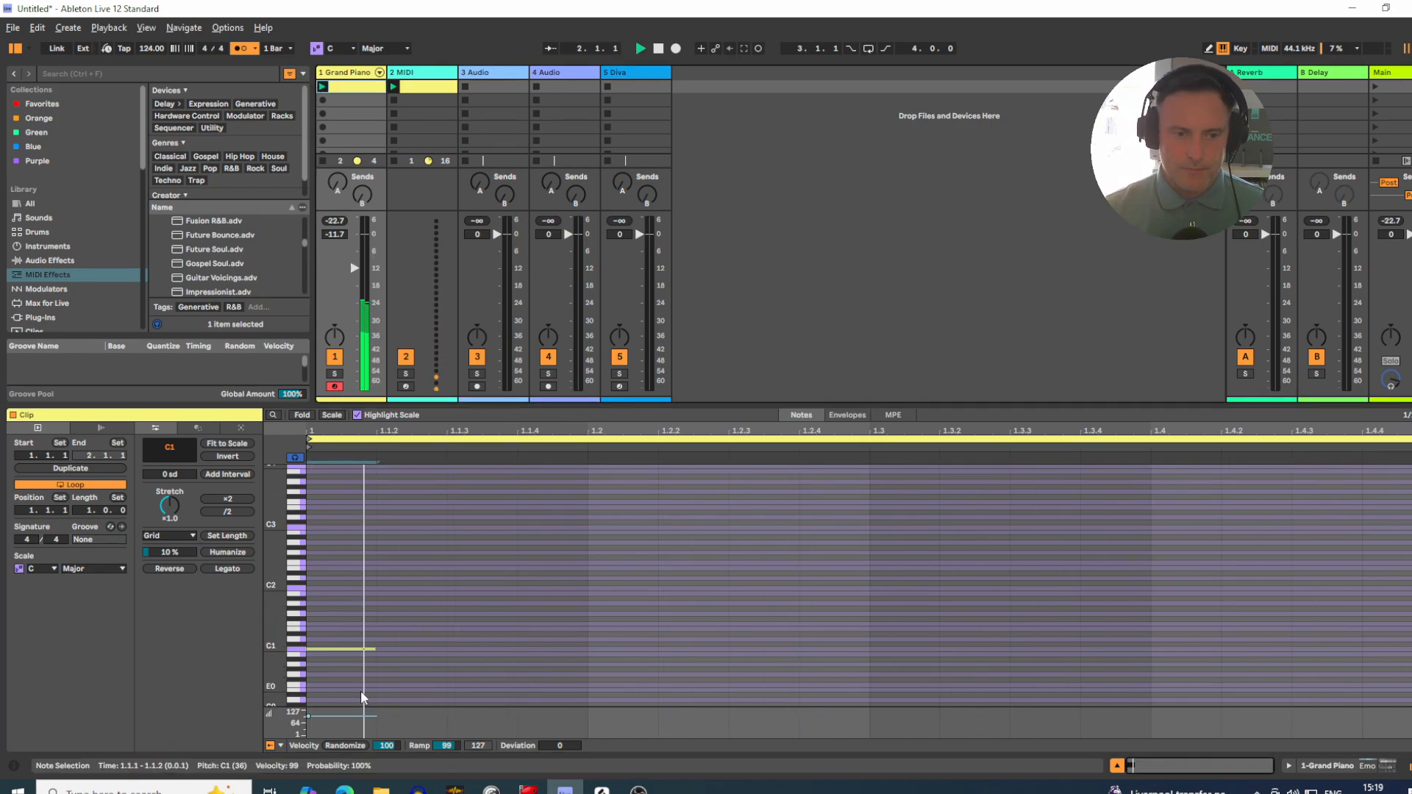
Step: Duplicate the C1 note so that copies start at 1.1.4, 1.2.3 and 1.3.2
{"action": "key", "text": "ctrl+d"}
{"action": "key", "text": "Right"}
{"action": "key", "text": "Right"}
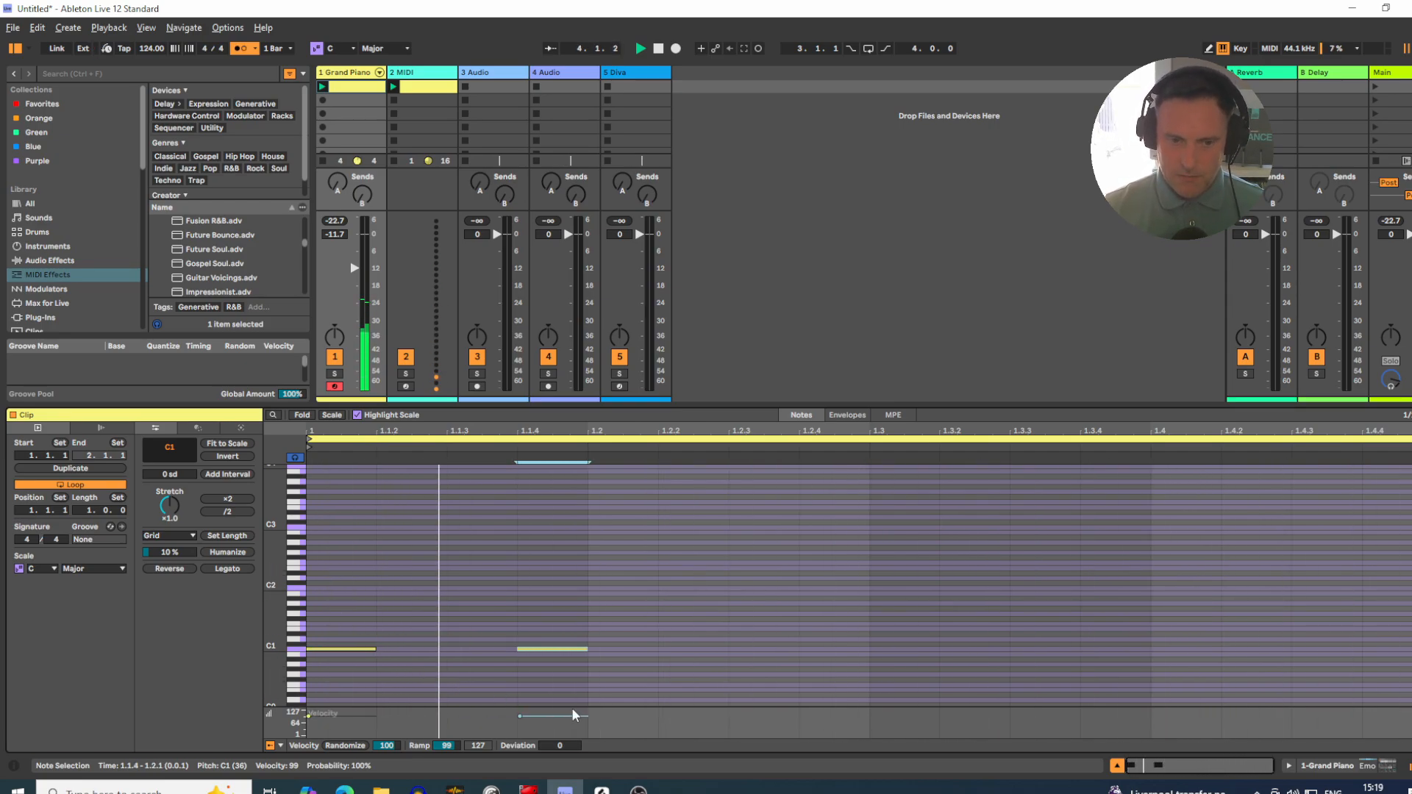
{"action": "key", "text": "ctrl+d"}
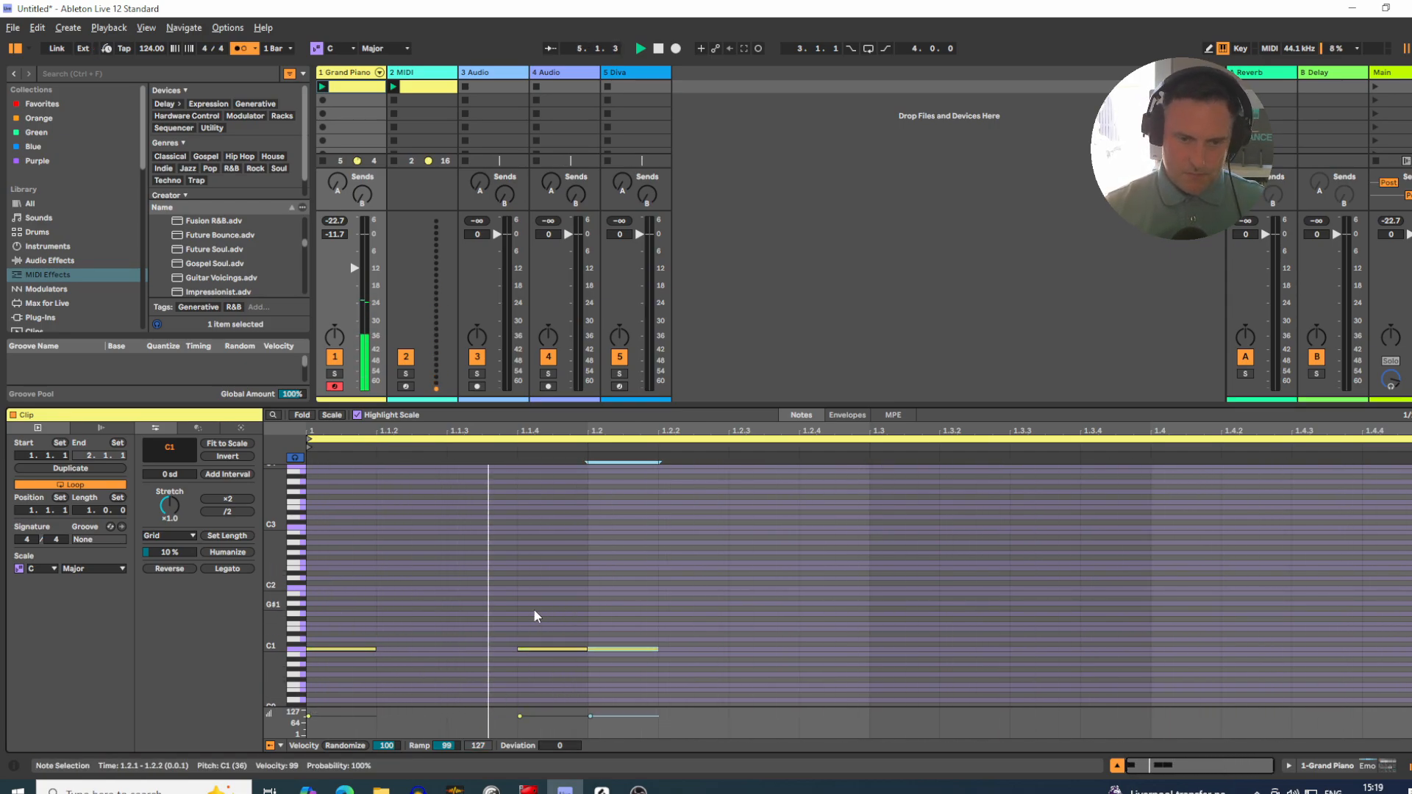
{"action": "key", "text": "Right"}
{"action": "key", "text": "Right"}
{"action": "key", "text": "ctrl+d"}
{"action": "key", "text": "Right"}
{"action": "key", "text": "Right"}
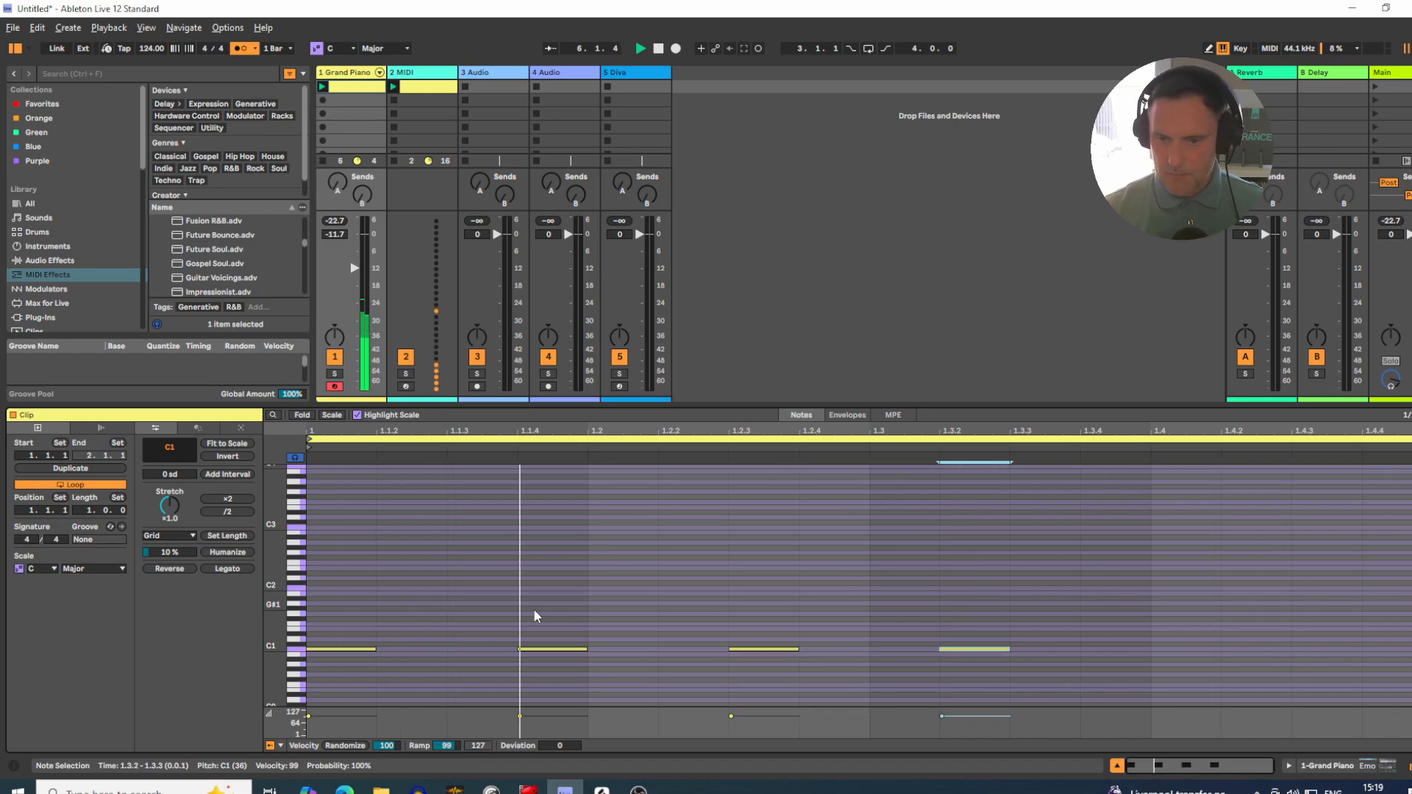
{"action": "key", "text": "Left"}
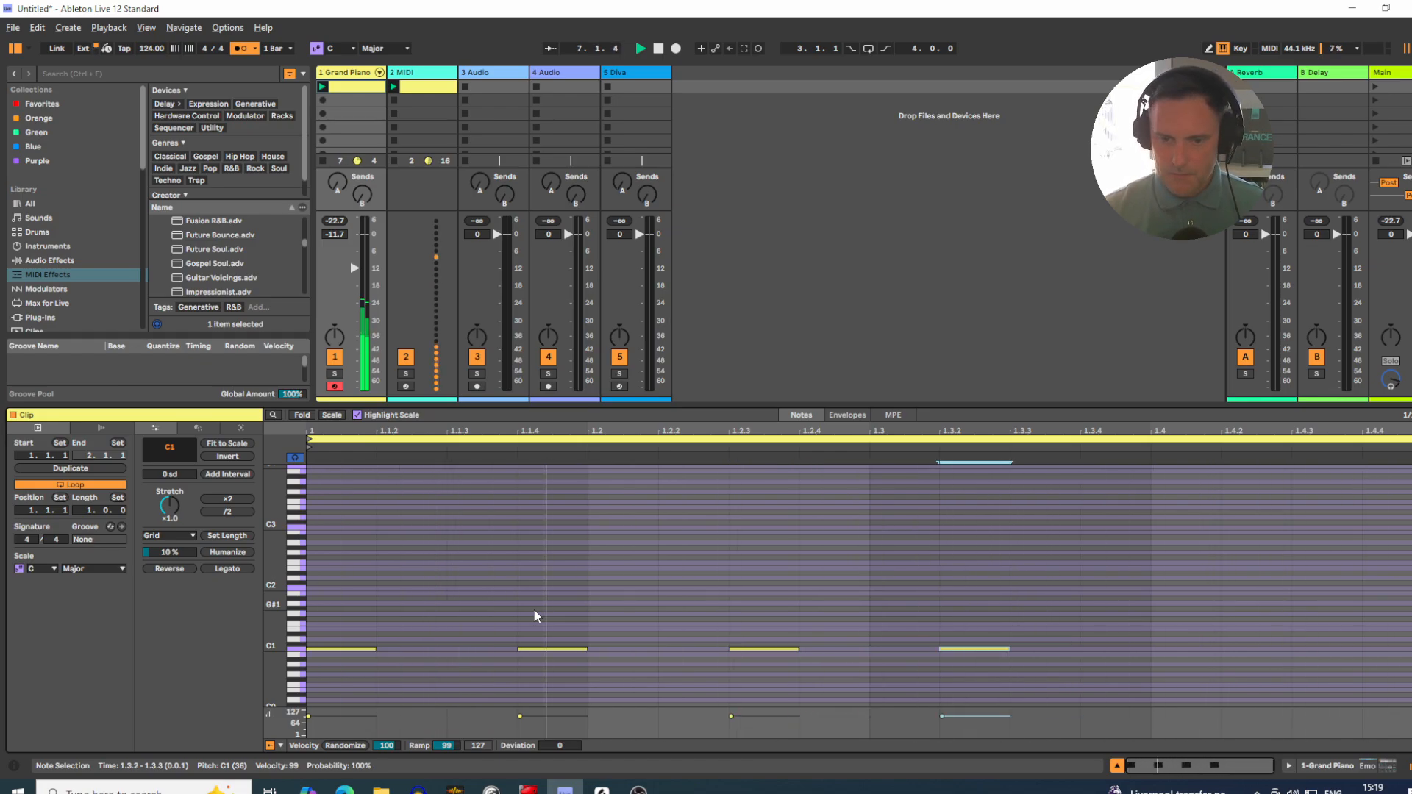
Step: Finish the one-bar rhythm with further copies of the C1 note at 1.4.1 and 1.4.3
{"action": "key", "text": "ctrl+d"}
{"action": "key", "text": "Right"}
{"action": "key", "text": "Right"}
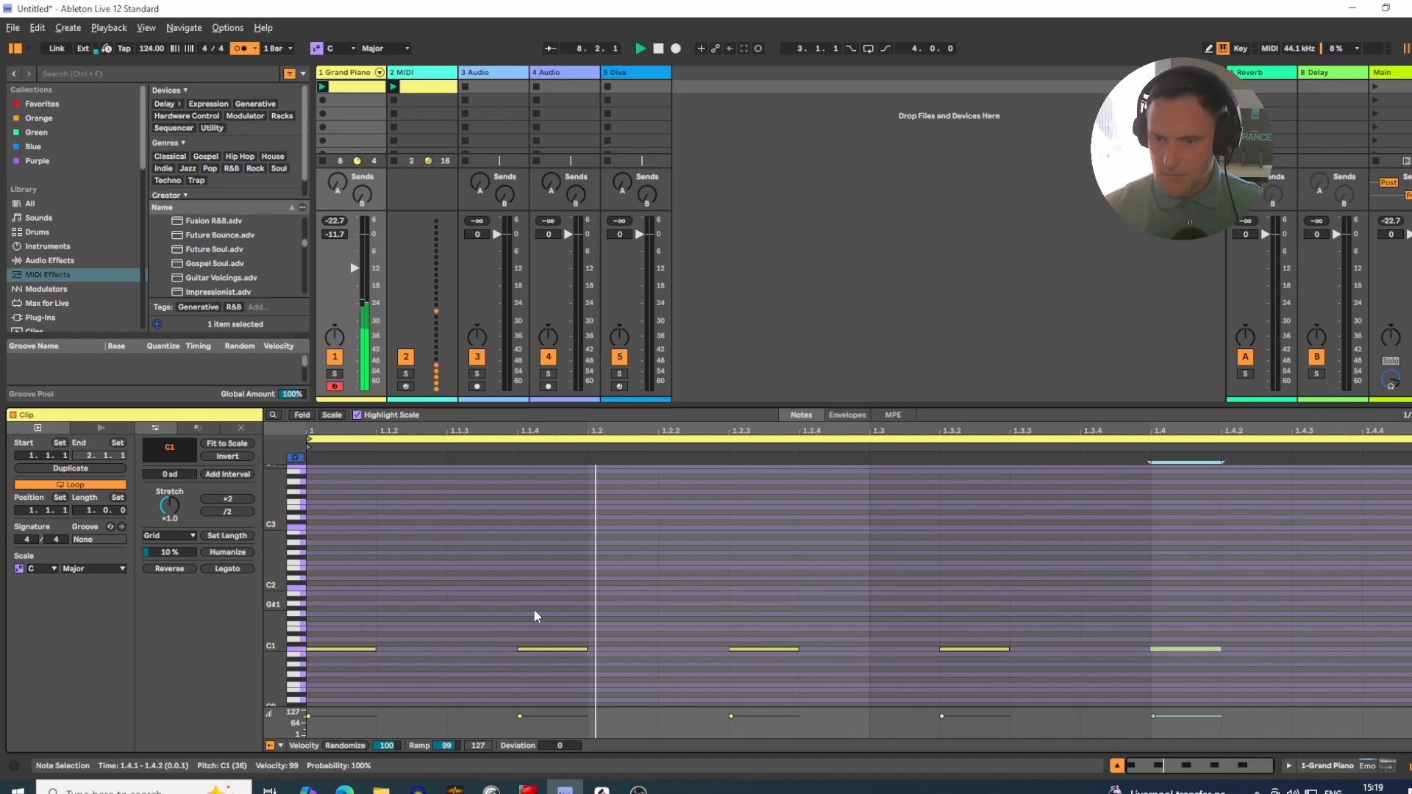
{"action": "key", "text": "ctrl+d"}
{"action": "key", "text": "Right"}
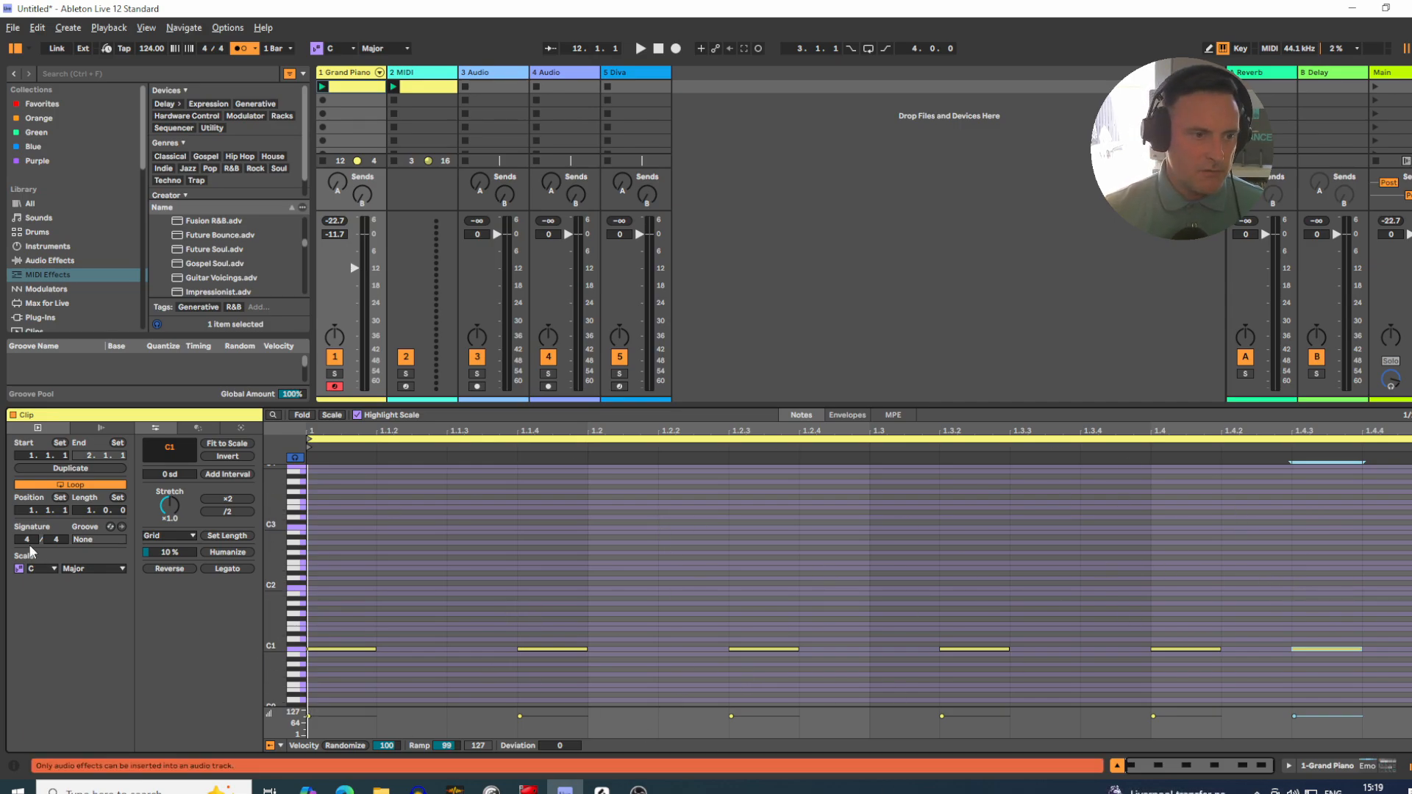
Step: Set the clip's loop length to 4 bars
{"action": "left_click", "coordinate": [82, 513]}
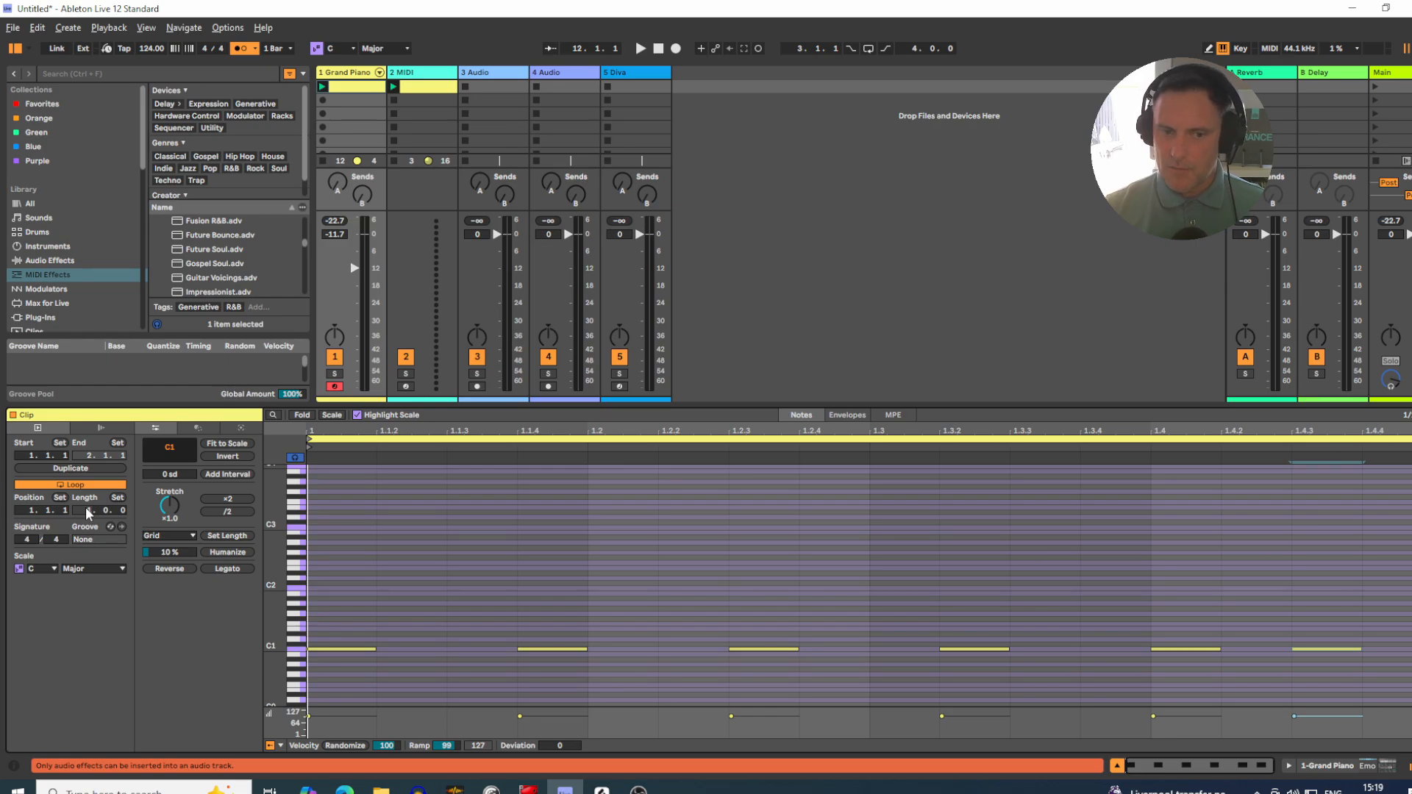
{"action": "key", "text": "Up"}
{"action": "key", "text": "Up"}
{"action": "key", "text": "Up"}
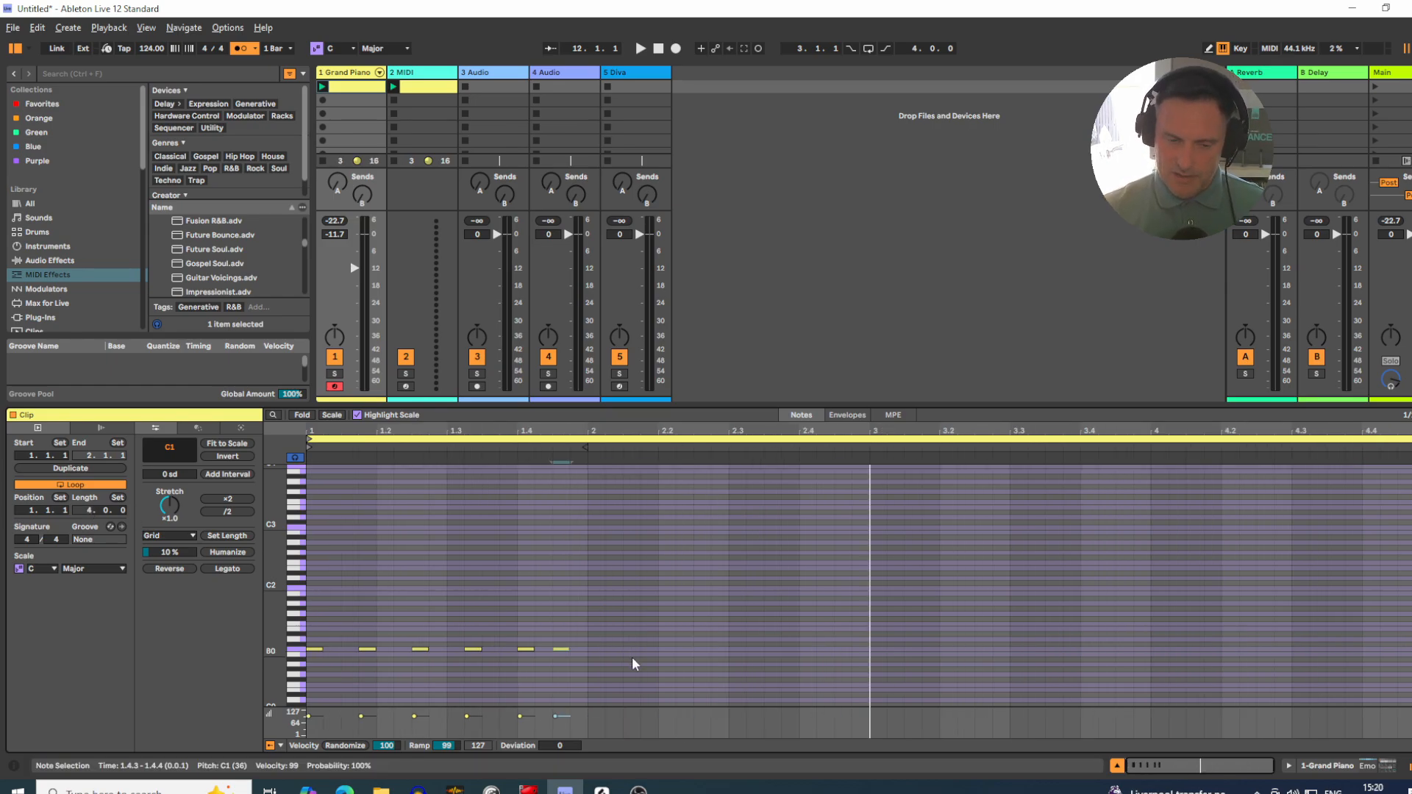
Step: Duplicate the one-bar C1 pattern into bar 2 with the copies transposed to C#1, and play the clip
{"action": "left_click", "coordinate": [583, 662]}
{"action": "key", "text": "ctrl+a"}
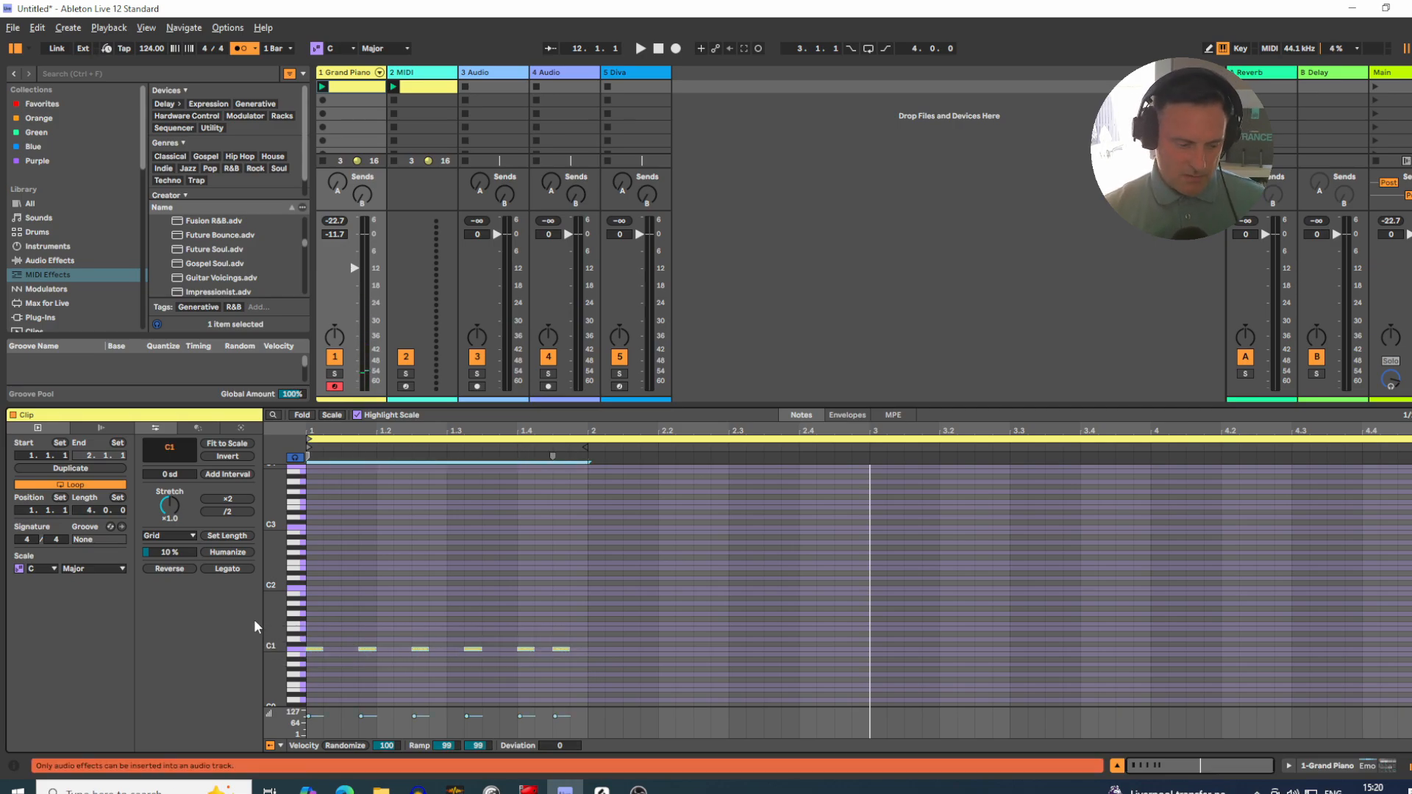
{"action": "key", "text": "ctrl+d"}
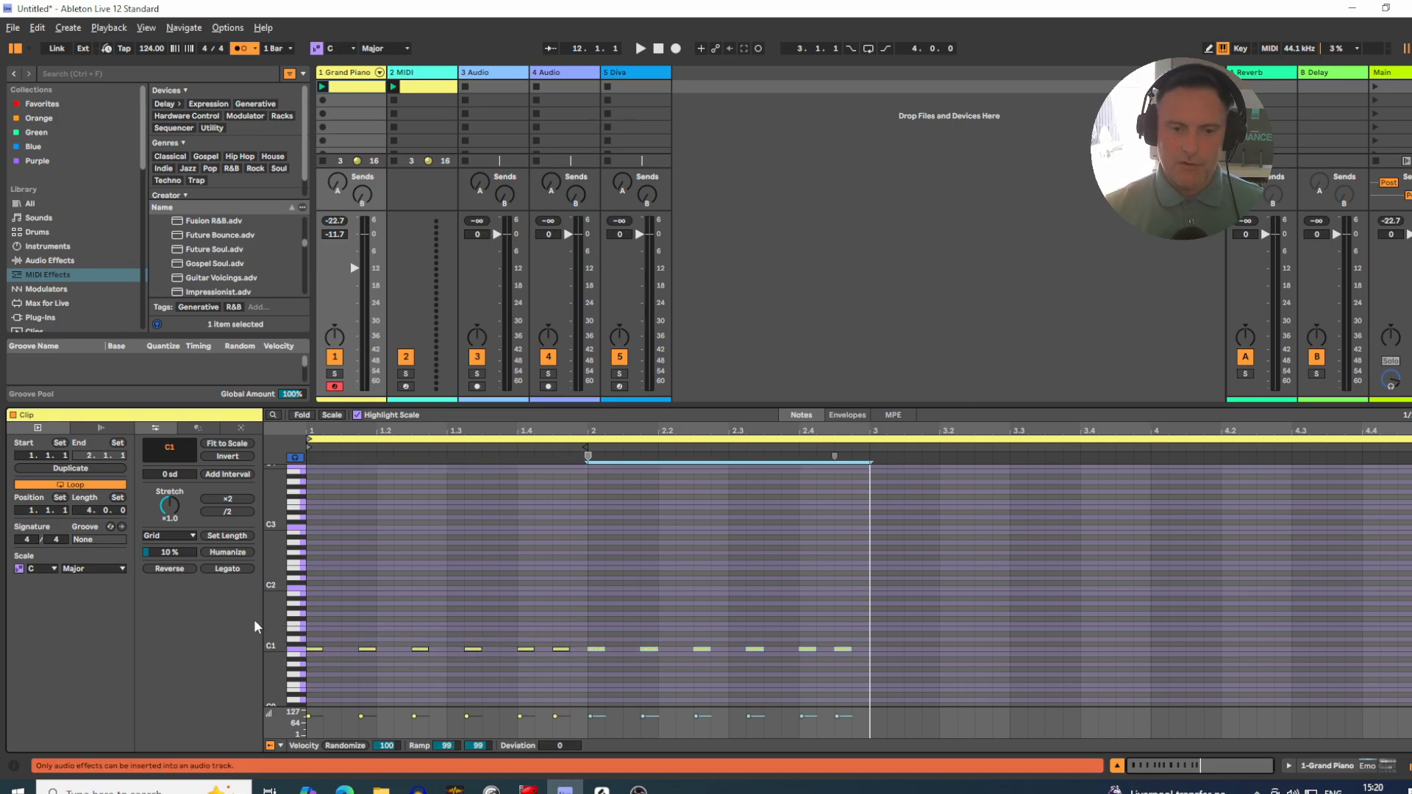
{"action": "key", "text": "Up"}
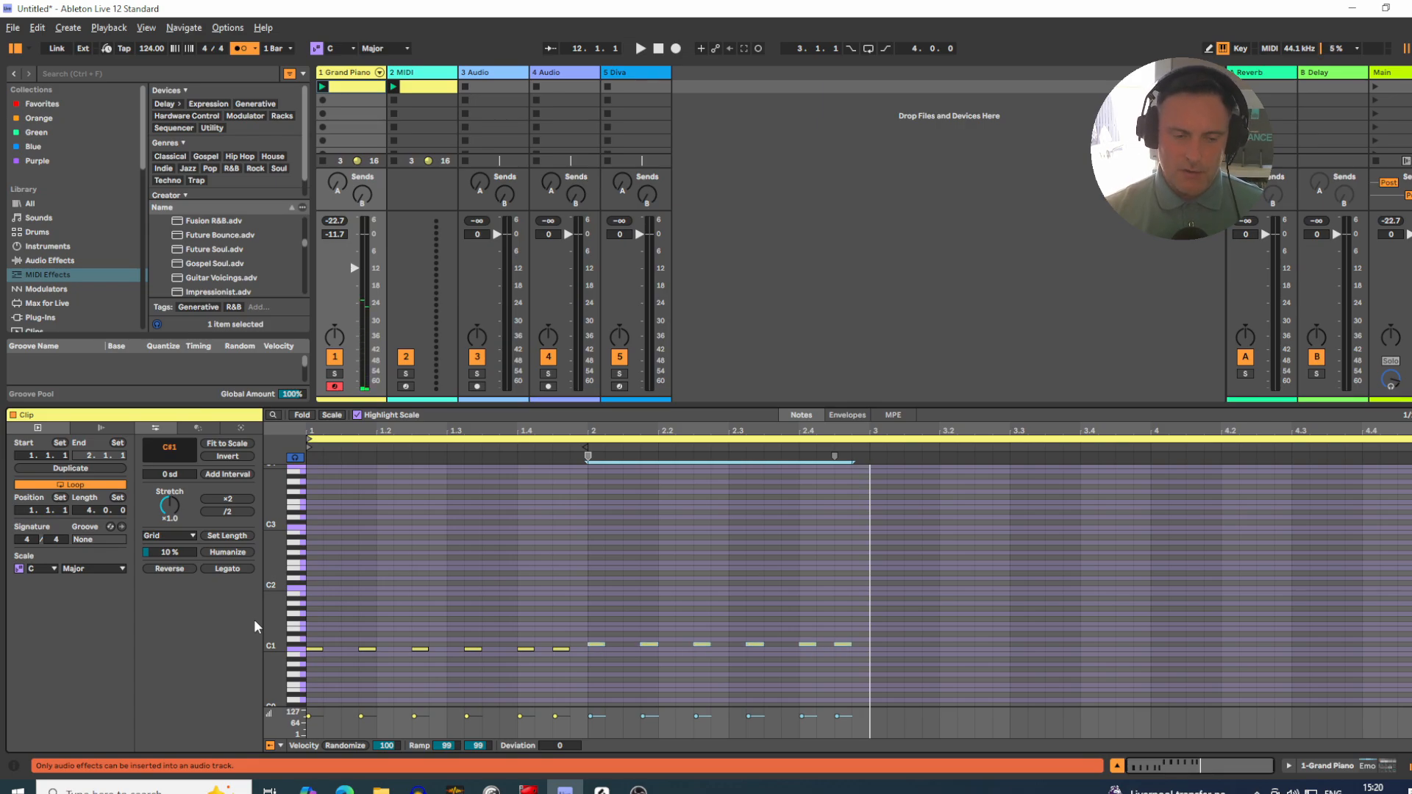
{"action": "key", "text": "space"}
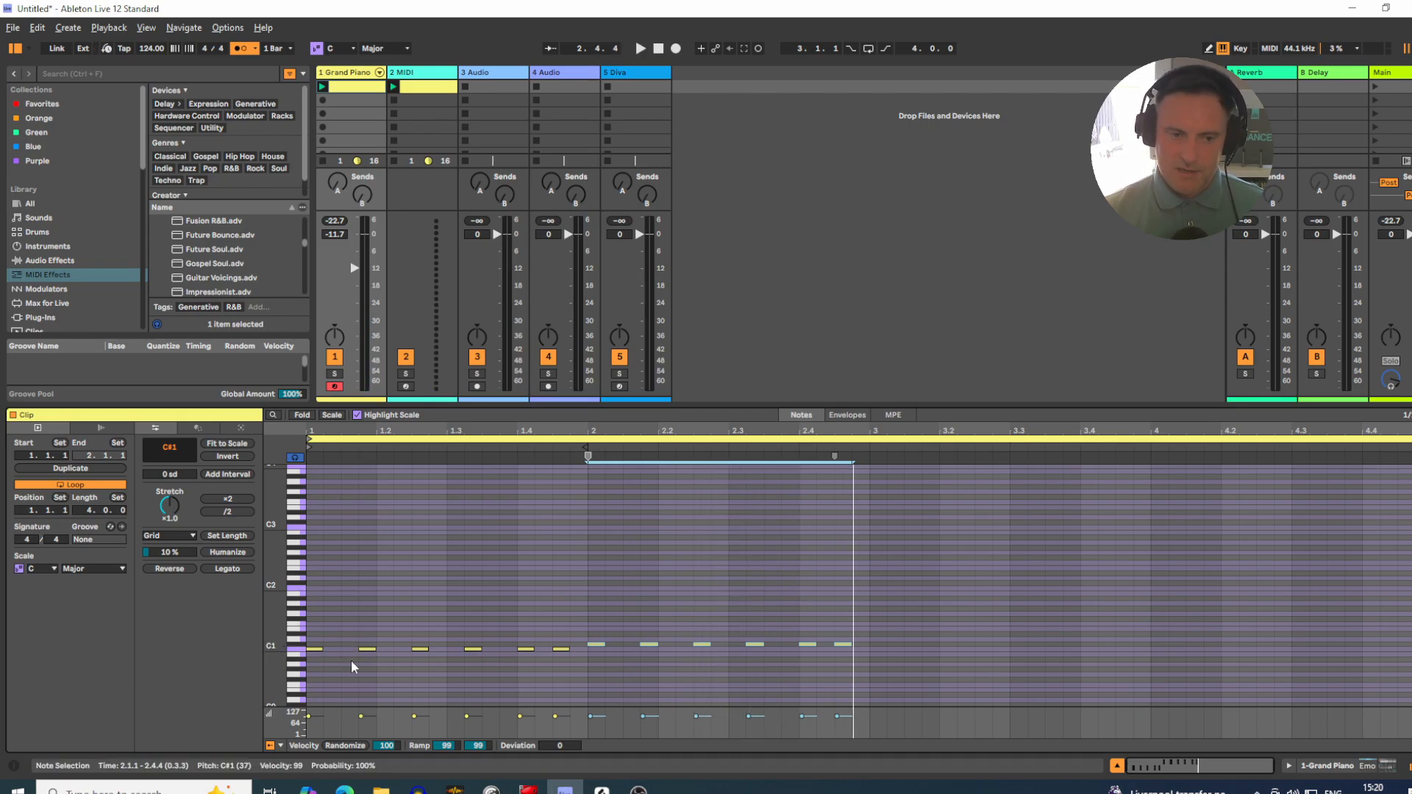
Step: Raise the C1 note at 1.4.1 gradually to B3, auditioning the chords on the way, and play the clip
{"action": "left_click", "coordinate": [370, 663]}
{"action": "left_click_drag", "start_coordinate": [369, 659], "coordinate": [360, 669]}
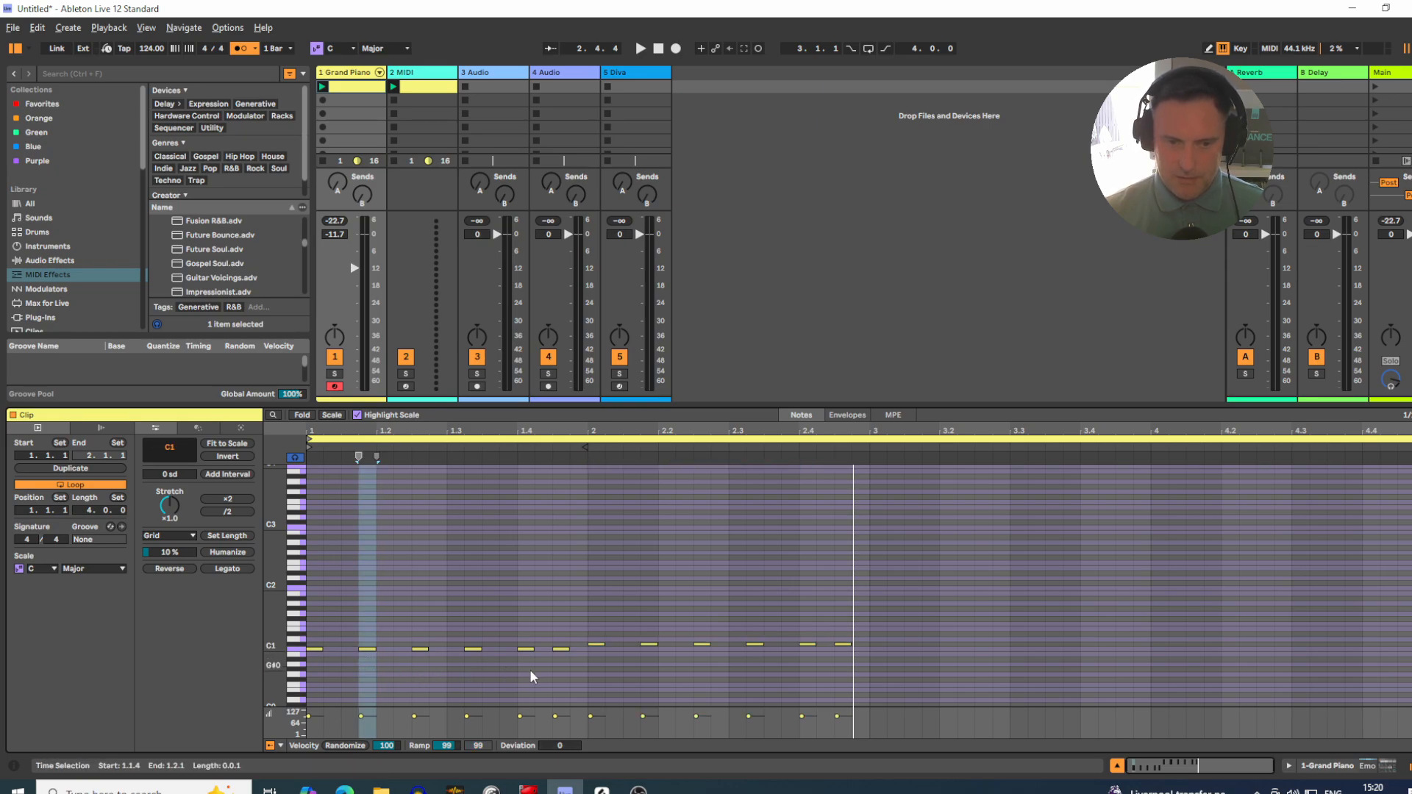
{"action": "left_click", "coordinate": [525, 649]}
{"action": "key", "text": "Up"}
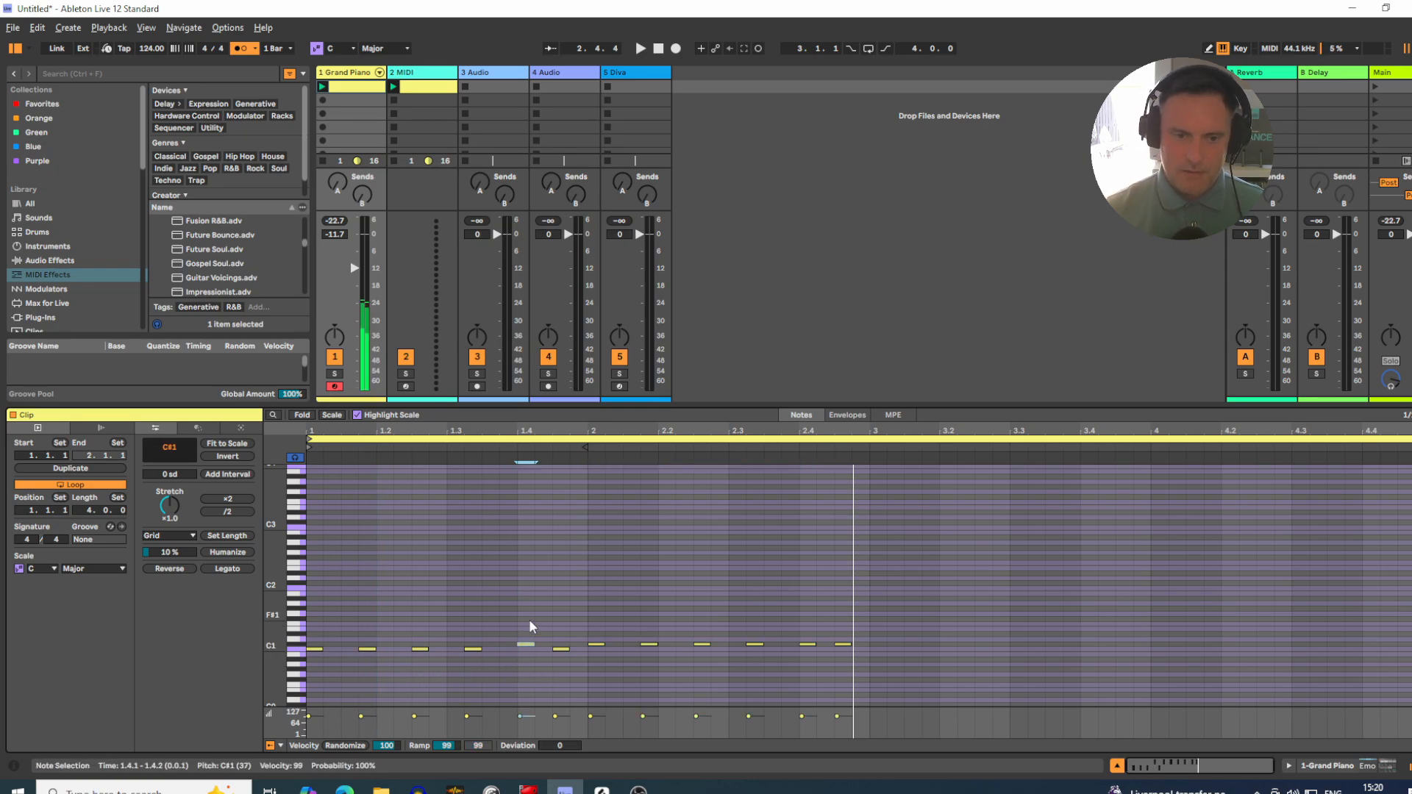
{"action": "key", "text": "Up"}
{"action": "key", "text": "Up"}
{"action": "key", "text": "Up"}
{"action": "key", "text": "Up"}
{"action": "key", "text": "Up"}
{"action": "key", "text": "Up"}
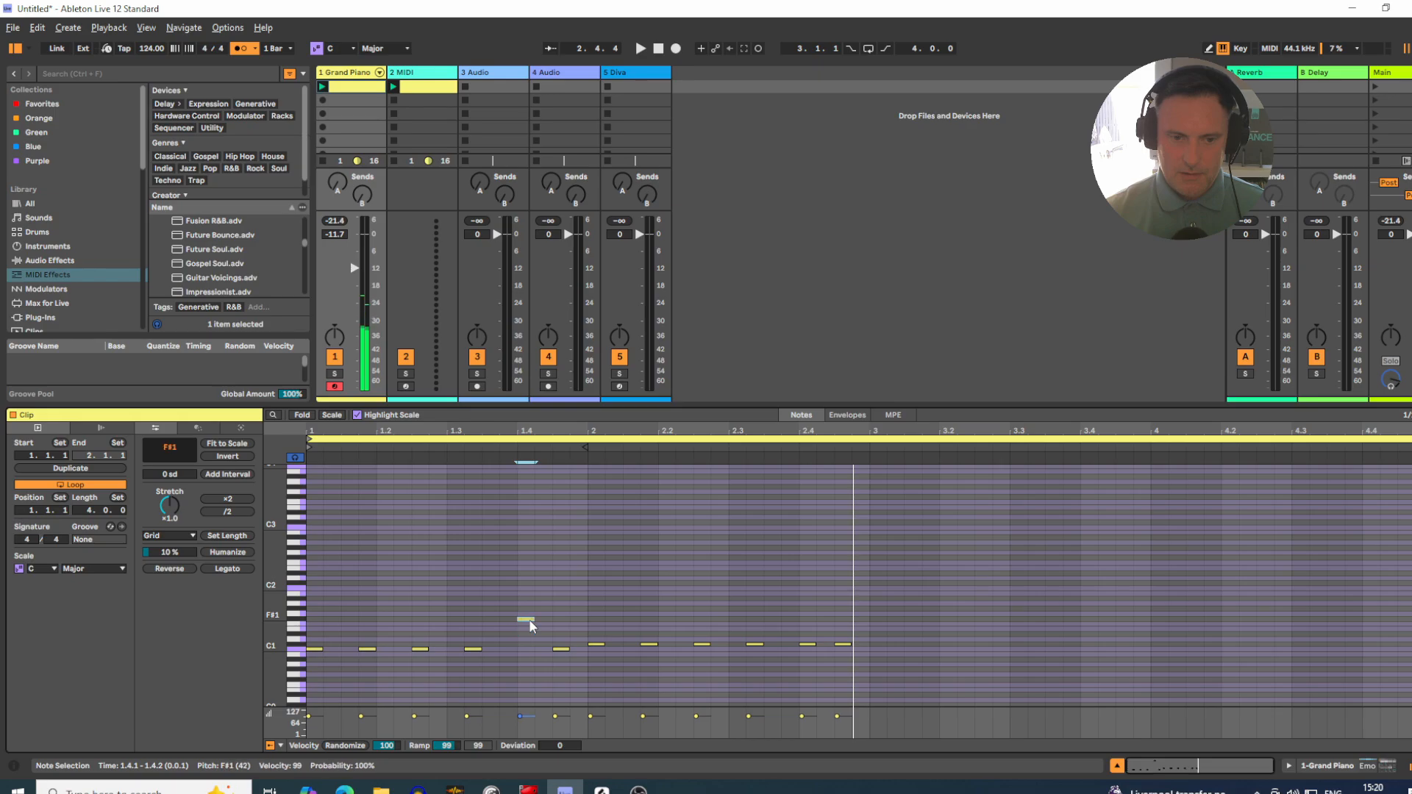
{"action": "key", "text": "Up"}
{"action": "key", "text": "Up"}
{"action": "key", "text": "Up"}
{"action": "key", "text": "Up"}
{"action": "key", "text": "Up"}
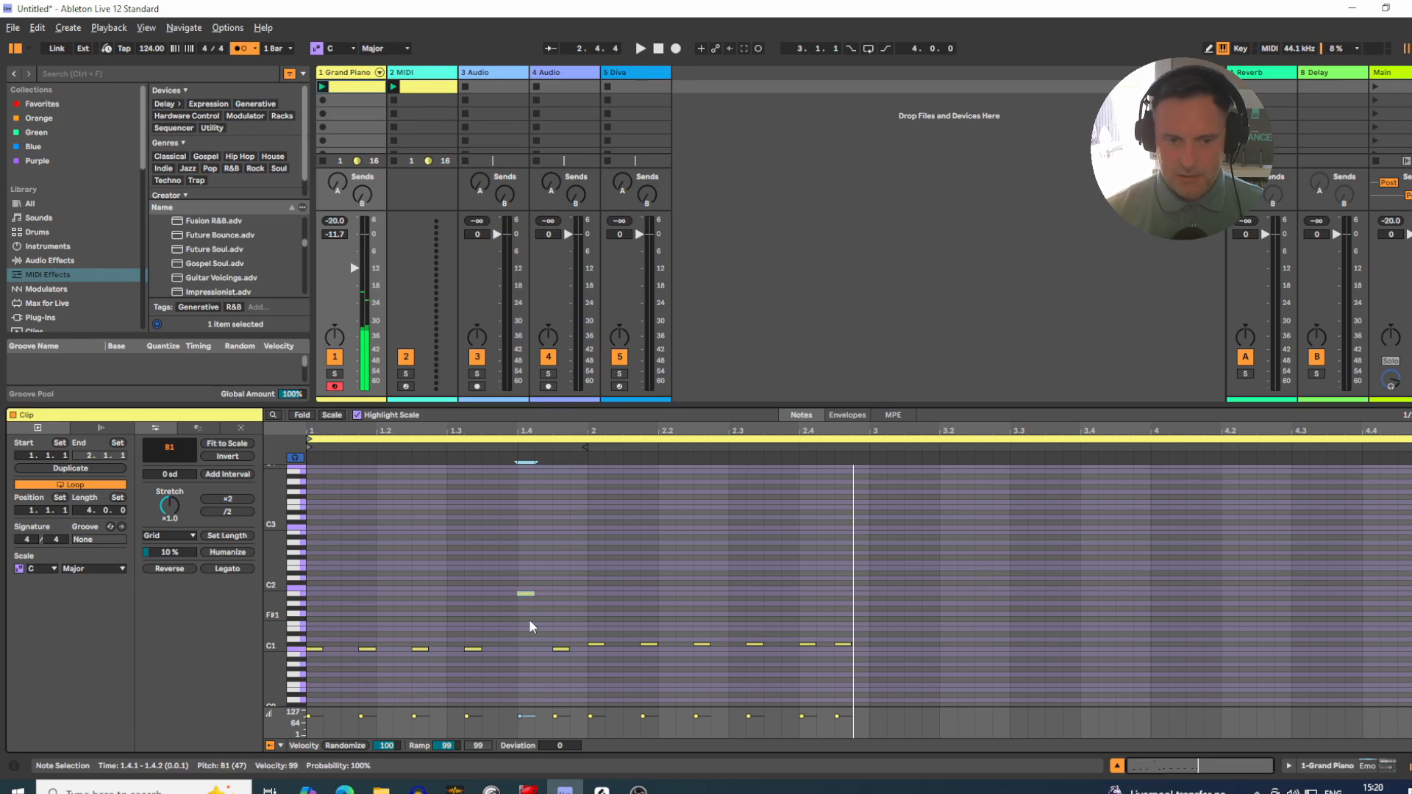
{"action": "key", "text": "Up"}
{"action": "key", "text": "Up"}
{"action": "key", "text": "Up"}
{"action": "key", "text": "Up"}
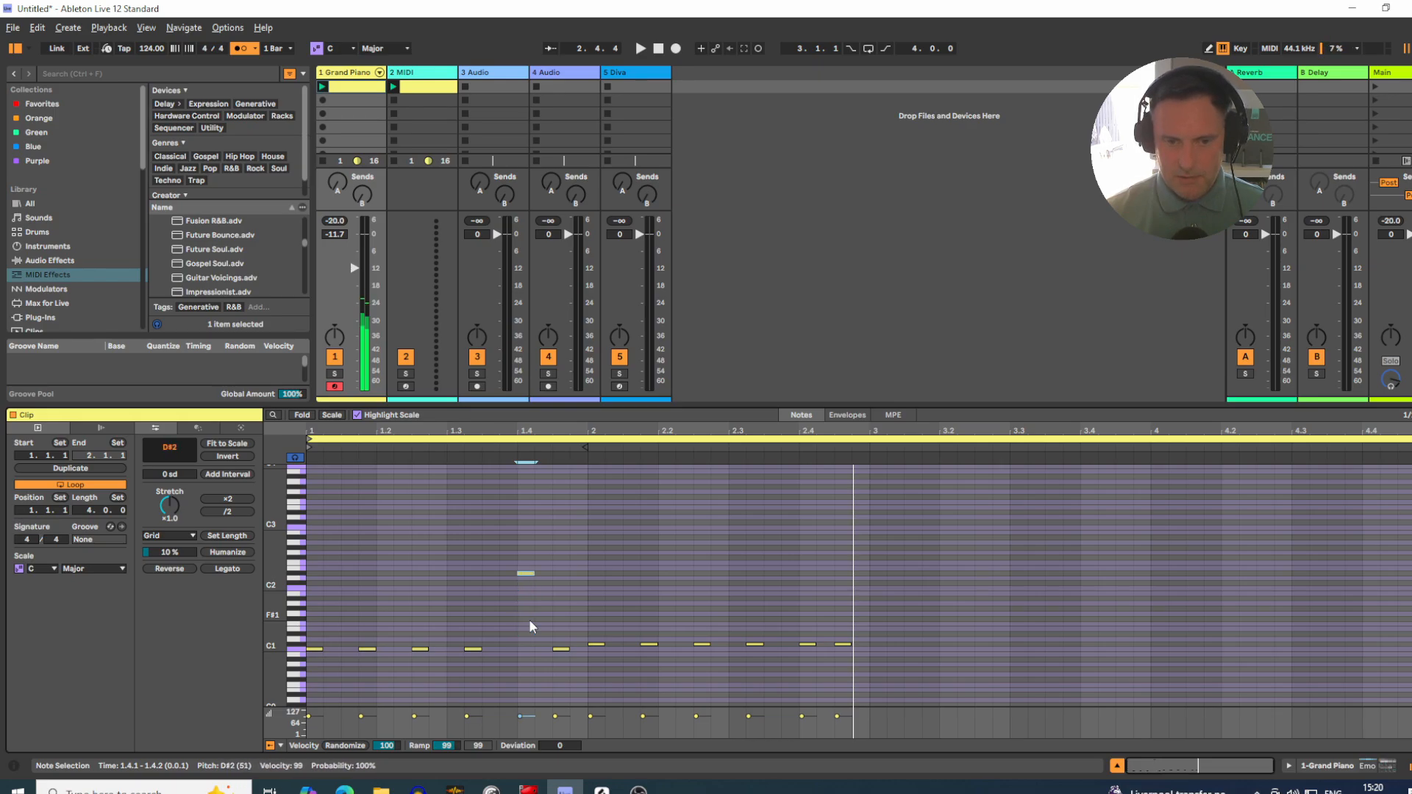
{"action": "key", "text": "Up"}
{"action": "key", "text": "Up"}
{"action": "key", "text": "Up"}
{"action": "key", "text": "Up"}
{"action": "key", "text": "Up"}
{"action": "key", "text": "Up"}
{"action": "key", "text": "Up"}
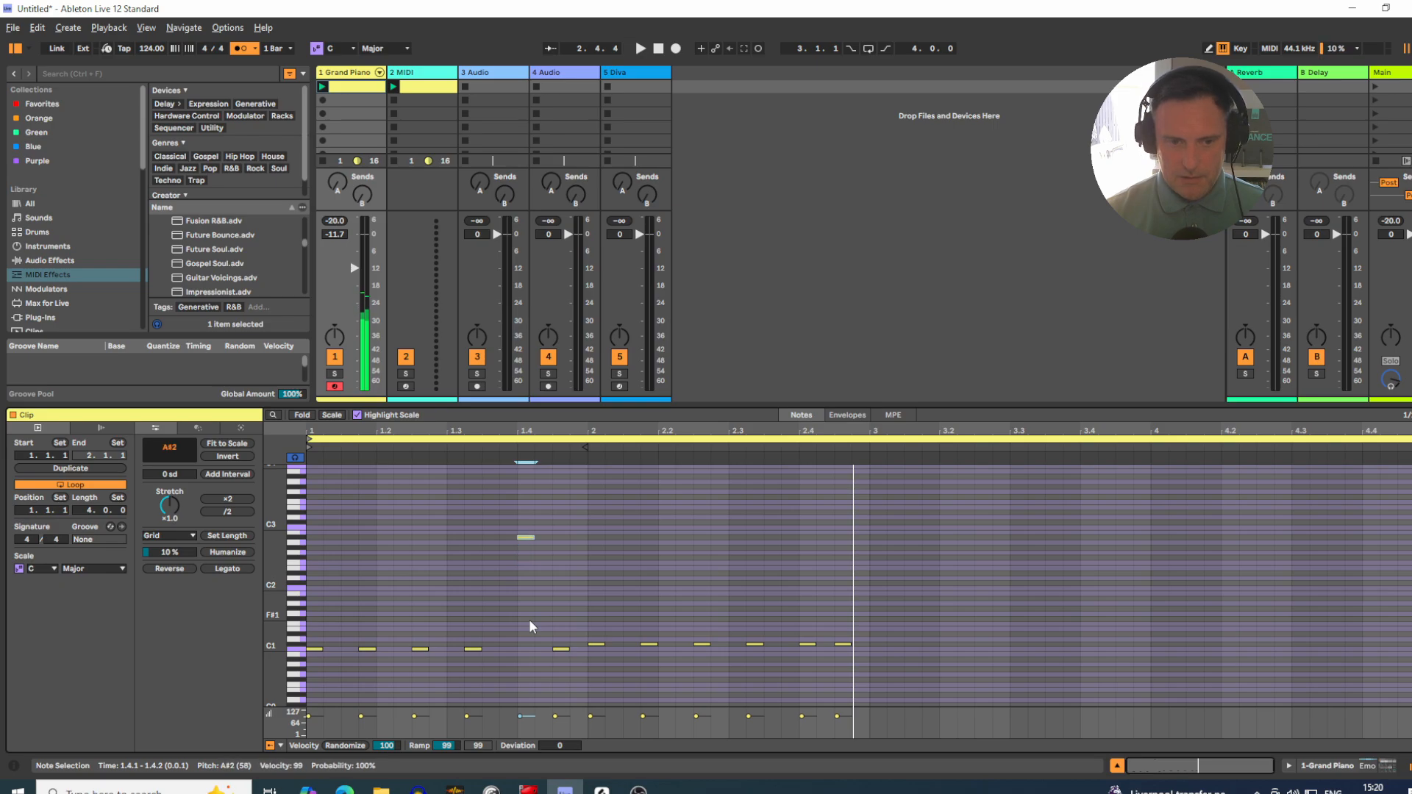
{"action": "key", "text": "Up"}
{"action": "key", "text": "Up"}
{"action": "key", "text": "Up"}
{"action": "key", "text": "Up"}
{"action": "key", "text": "Up"}
{"action": "key", "text": "Up"}
{"action": "key", "text": "Up"}
{"action": "key", "text": "Up"}
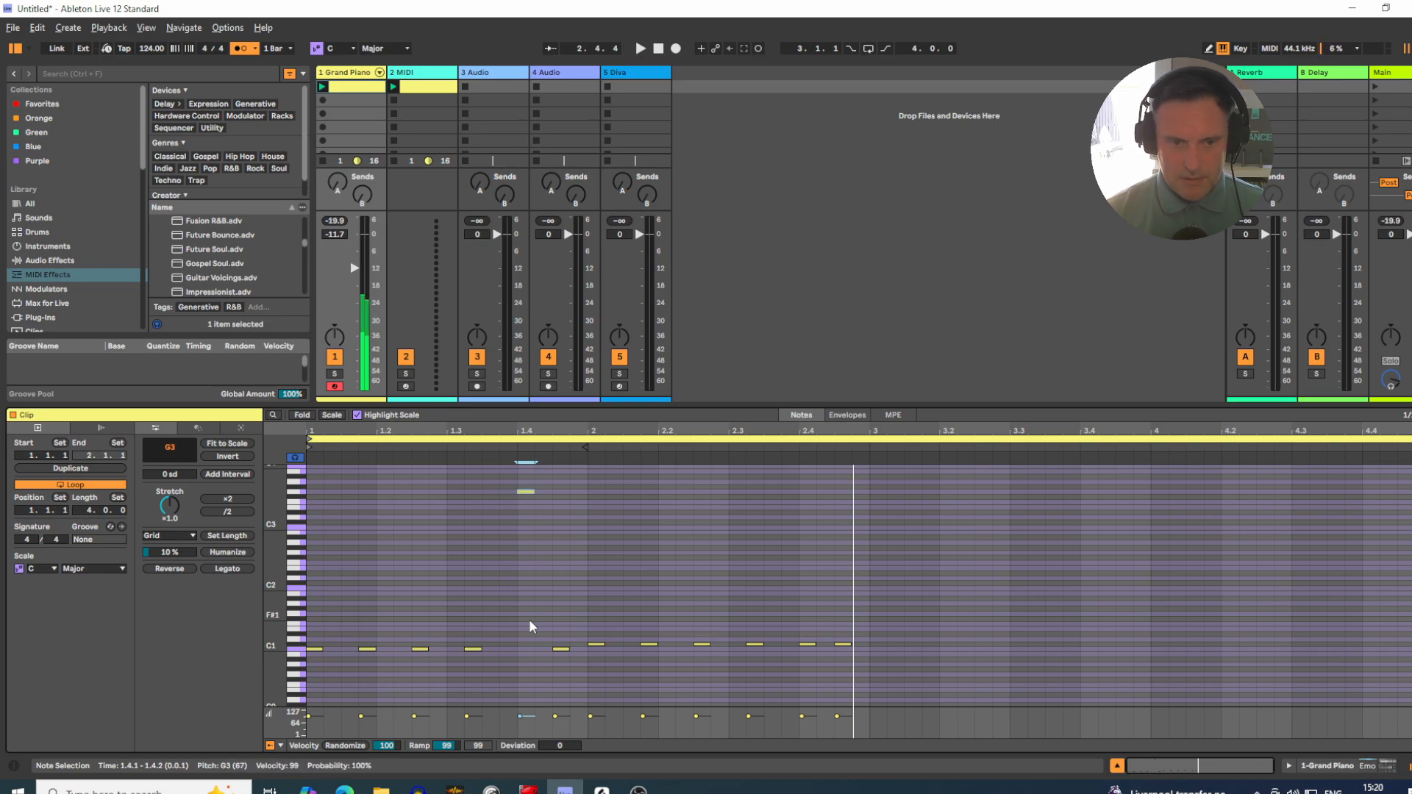
{"action": "key", "text": "Up"}
{"action": "key", "text": "Up"}
{"action": "key", "text": "Up"}
{"action": "key", "text": "Up"}
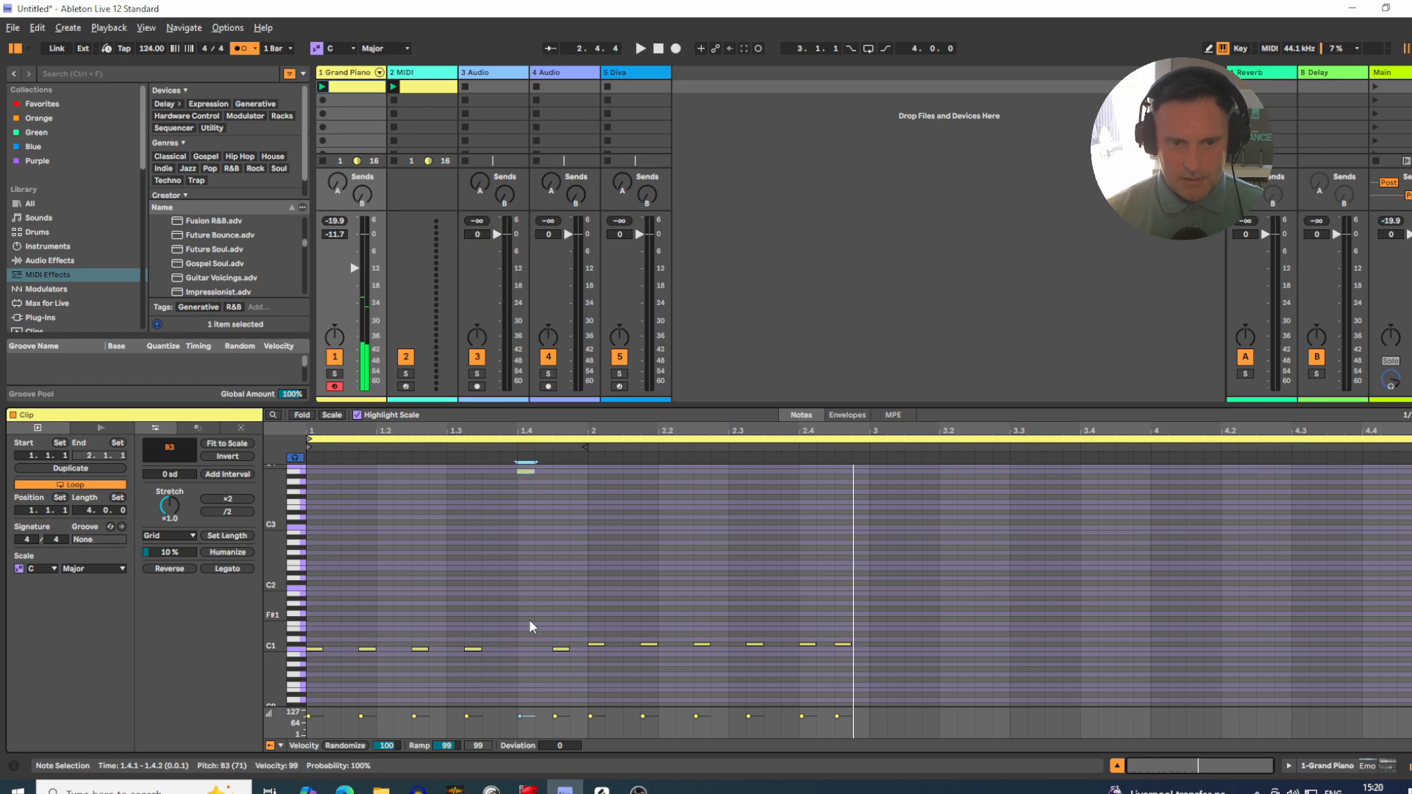
{"action": "key", "text": "space"}
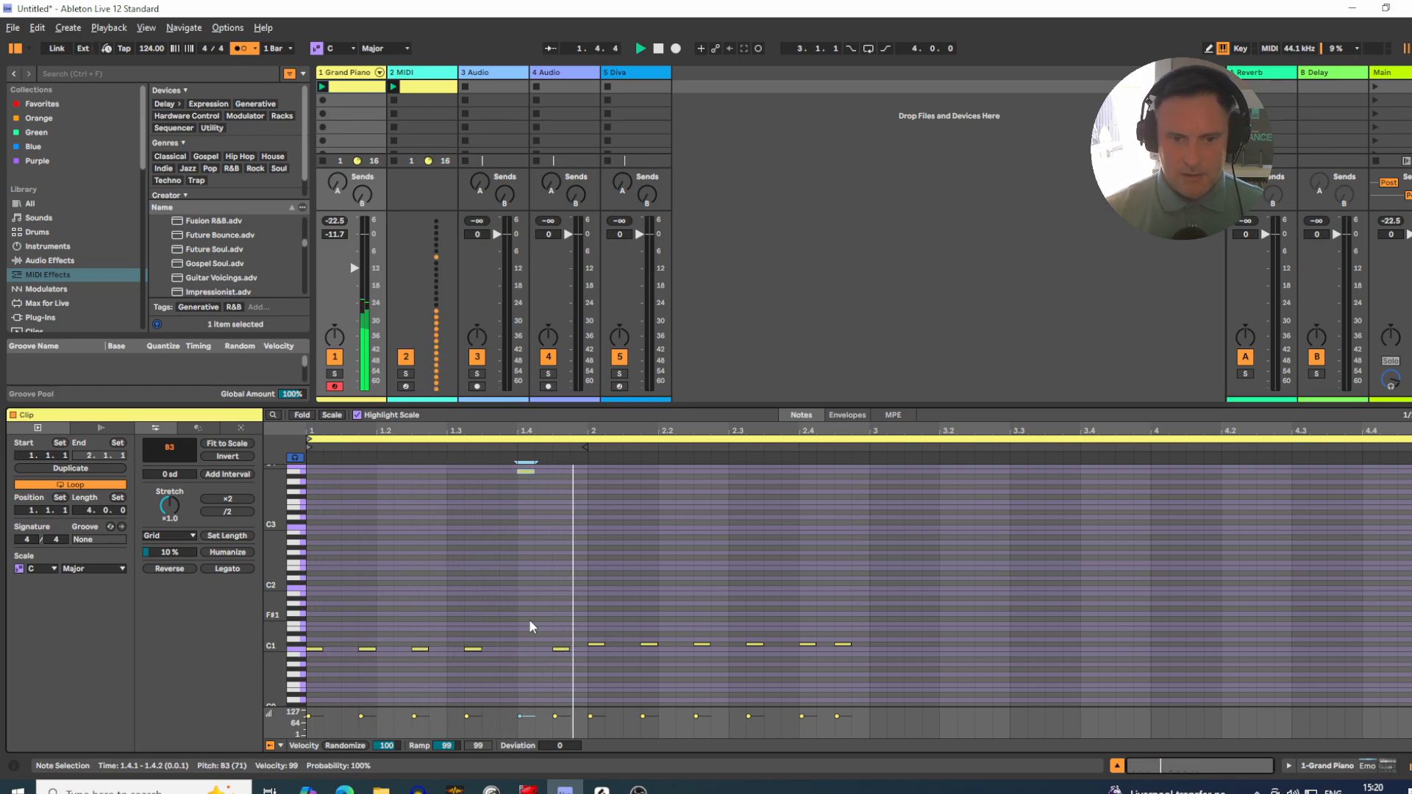
{"action": "key", "text": "space"}
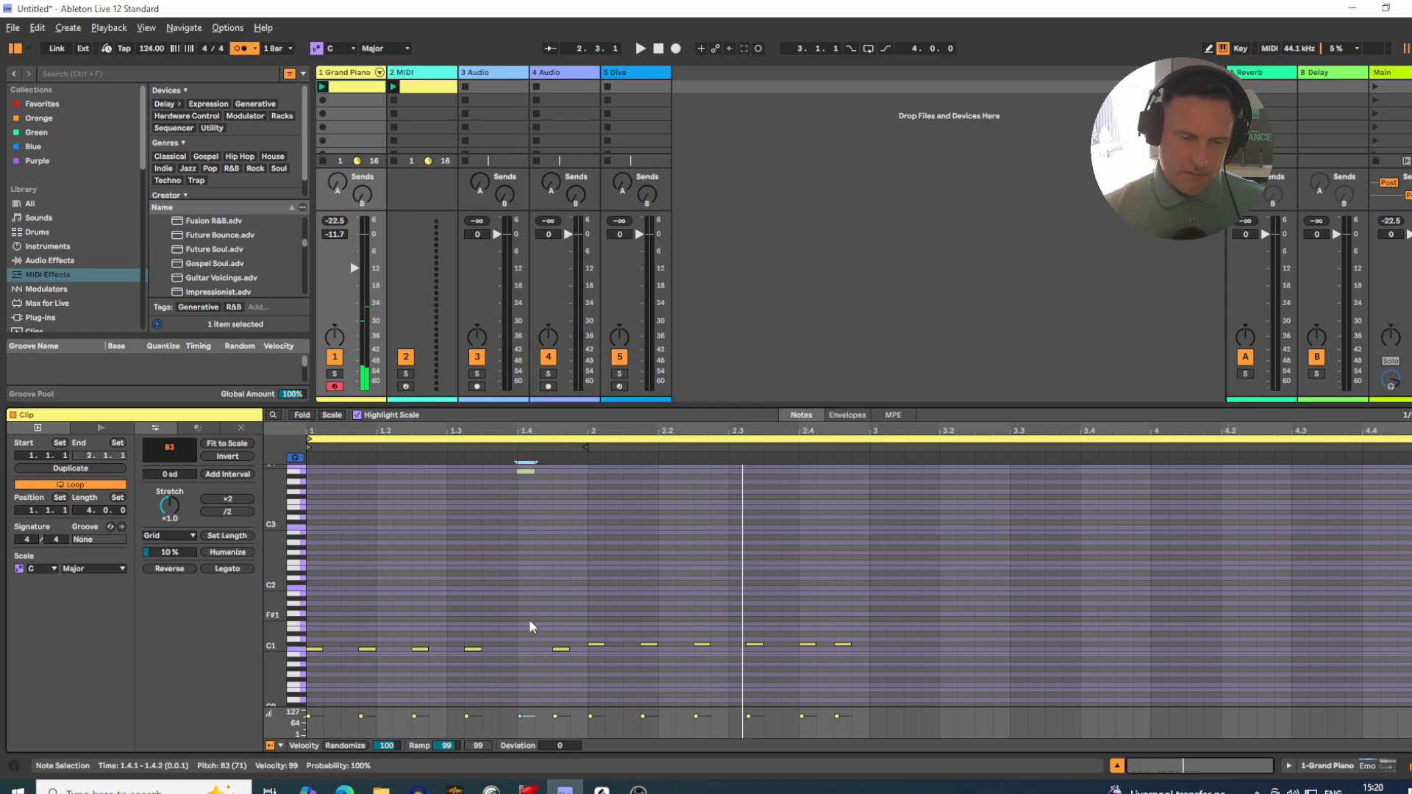
Step: Lower the note at 1.4.1 back down to C1
{"action": "key", "text": "Down"}
{"action": "key", "text": "Down"}
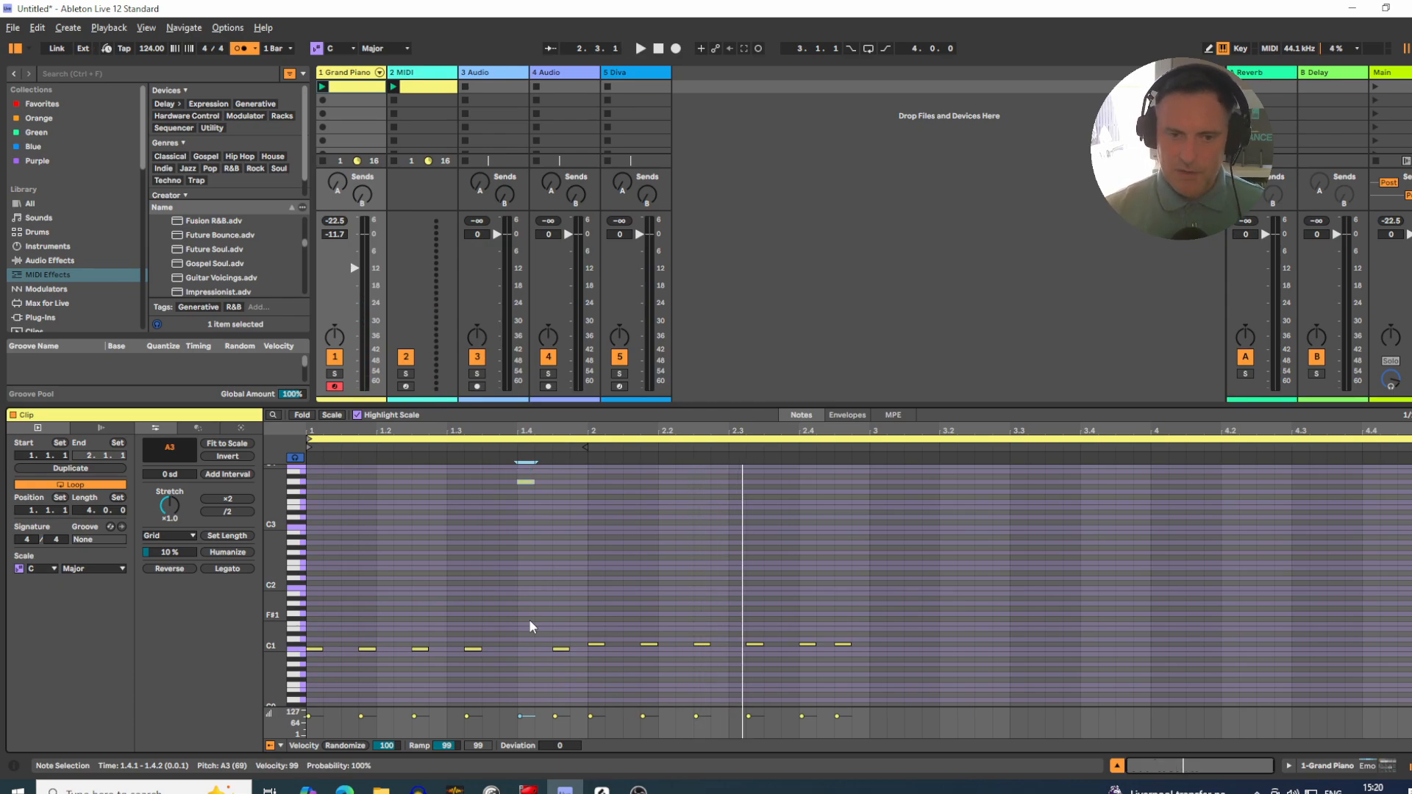
{"action": "left_click_drag", "start_coordinate": [550, 565], "coordinate": [503, 480]}
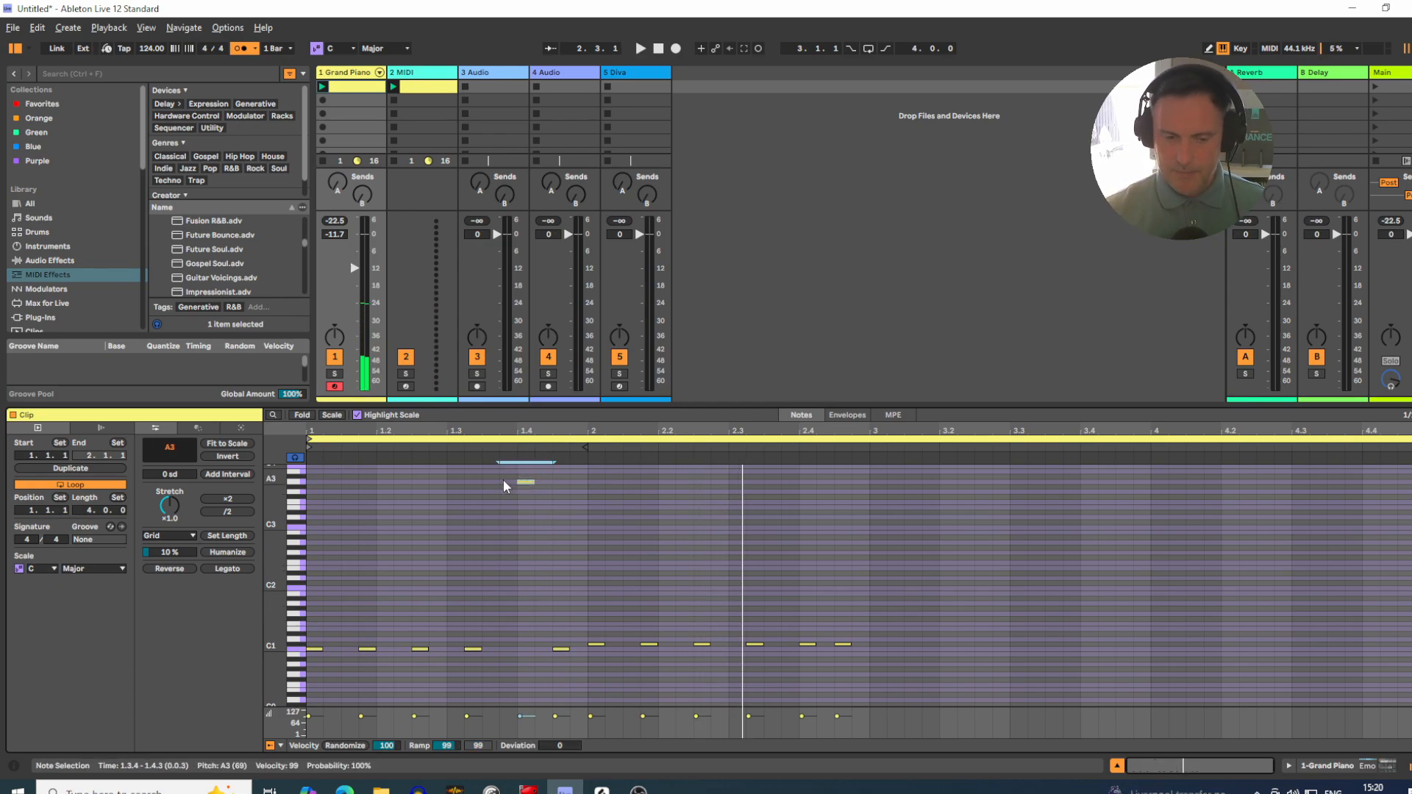
{"action": "key", "text": "Down"}
{"action": "key", "text": "Down"}
{"action": "key", "text": "Down"}
{"action": "key", "text": "Down"}
{"action": "key", "text": "Down"}
{"action": "key", "text": "Down"}
{"action": "key", "text": "Down"}
{"action": "key", "text": "Down"}
{"action": "key", "text": "Down"}
{"action": "key", "text": "Down"}
{"action": "key", "text": "Down"}
{"action": "key", "text": "Down"}
{"action": "key", "text": "Down"}
{"action": "key", "text": "Down"}
{"action": "key", "text": "Down"}
{"action": "key", "text": "Down"}
{"action": "key", "text": "Down"}
{"action": "key", "text": "Down"}
{"action": "key", "text": "Down"}
{"action": "key", "text": "Down"}
{"action": "key", "text": "Down"}
{"action": "key", "text": "Down"}
{"action": "key", "text": "Down"}
{"action": "key", "text": "Down"}
{"action": "key", "text": "Down"}
{"action": "key", "text": "Down"}
{"action": "key", "text": "Down"}
{"action": "key", "text": "Down"}
{"action": "key", "text": "Down"}
{"action": "key", "text": "Down"}
{"action": "key", "text": "Down"}
{"action": "key", "text": "Down"}
{"action": "key", "text": "Down"}
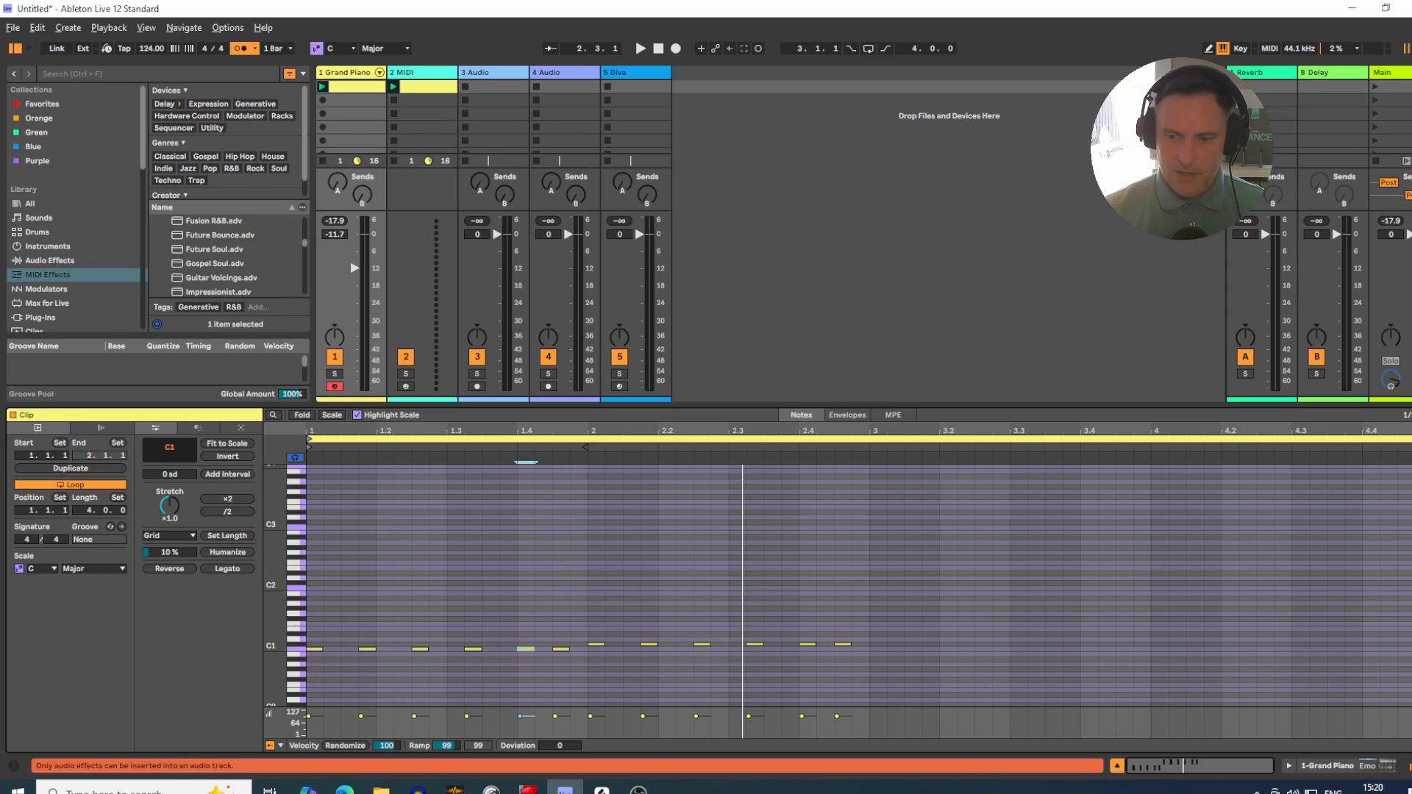
Step: Replace the Grand Piano track's clip with the one from the MIDI track and open its notes for editing
{"action": "left_click", "coordinate": [1117, 767]}
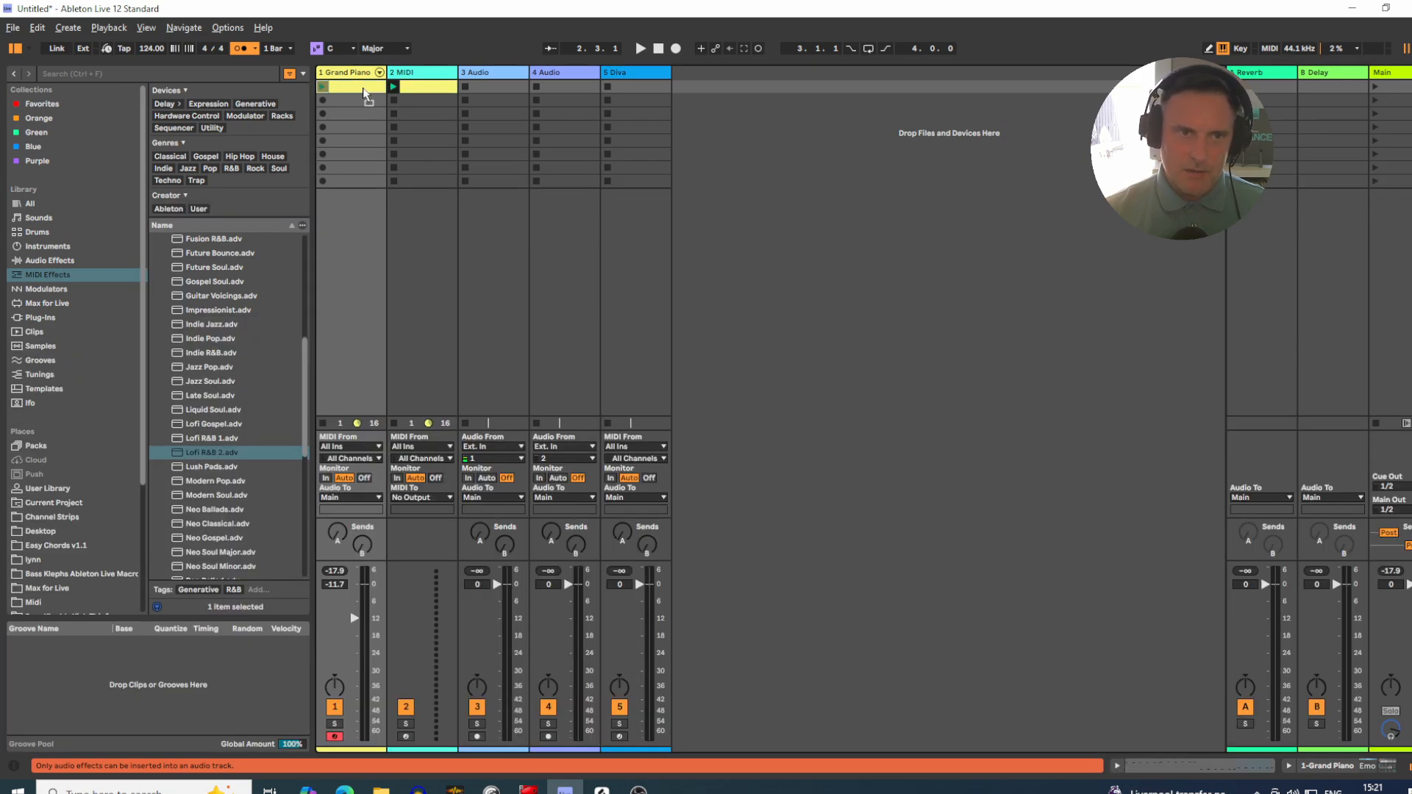
{"action": "key", "text": "ctrl+z"}
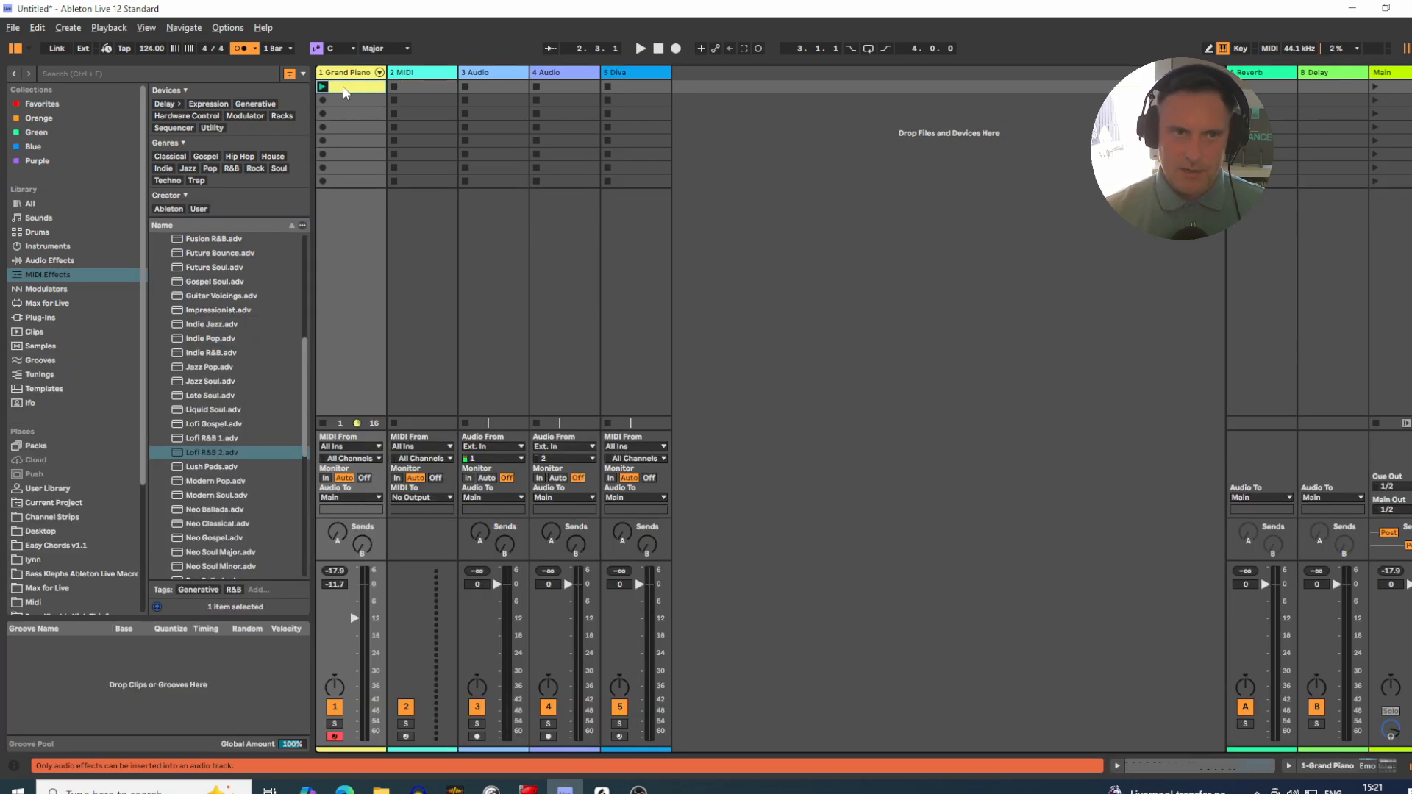
{"action": "double_click", "coordinate": [343, 88]}
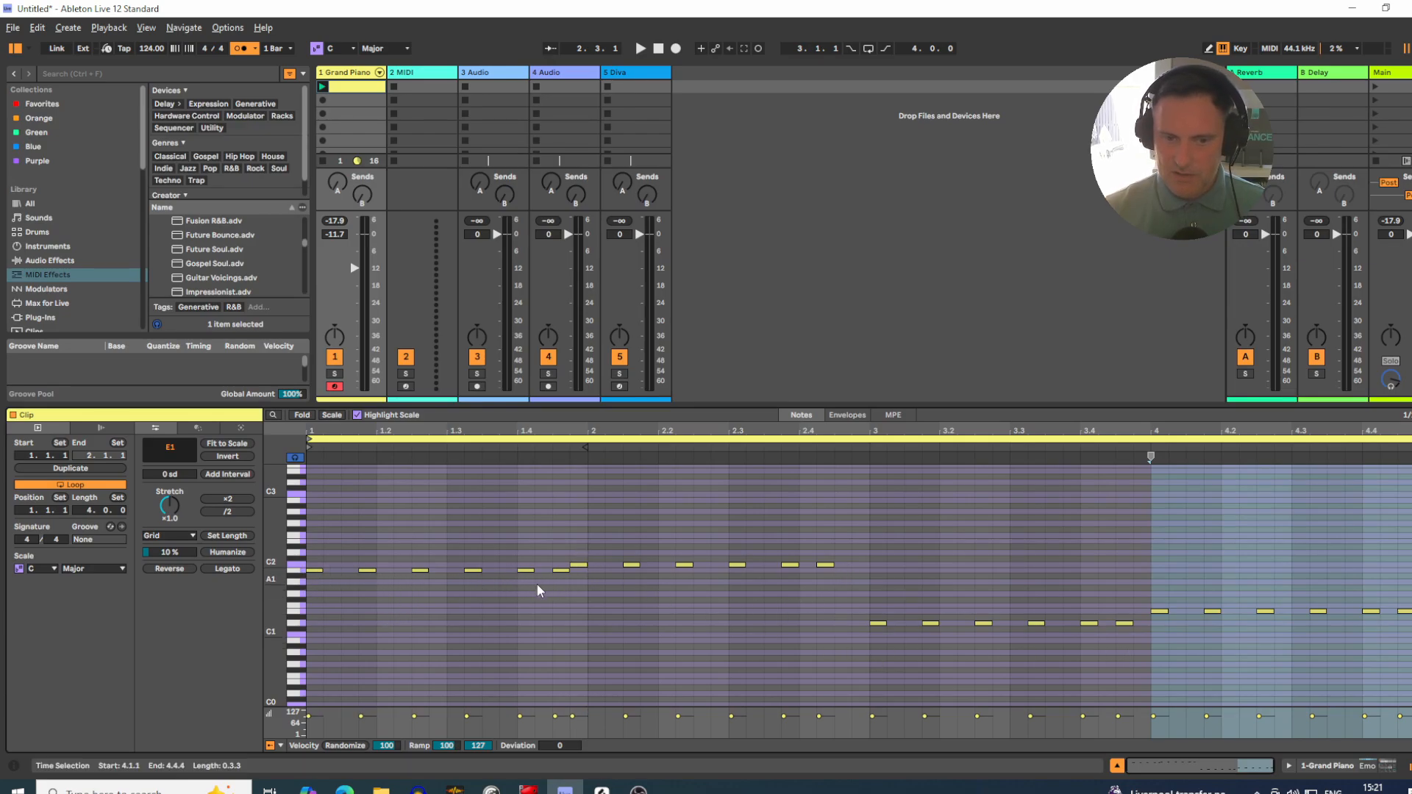
{"action": "left_click", "coordinate": [578, 587]}
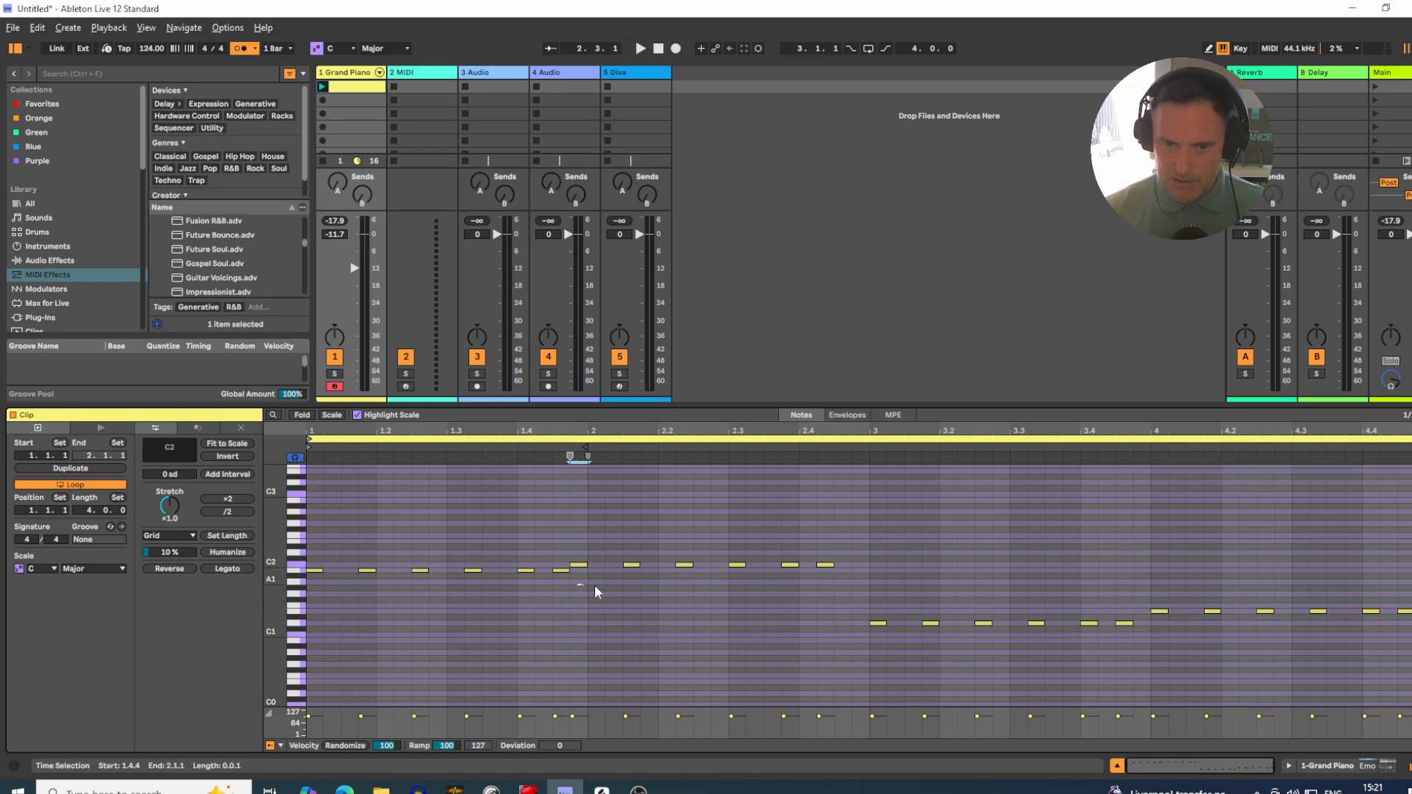
{"action": "left_click_drag", "start_coordinate": [594, 584], "coordinate": [848, 571]}
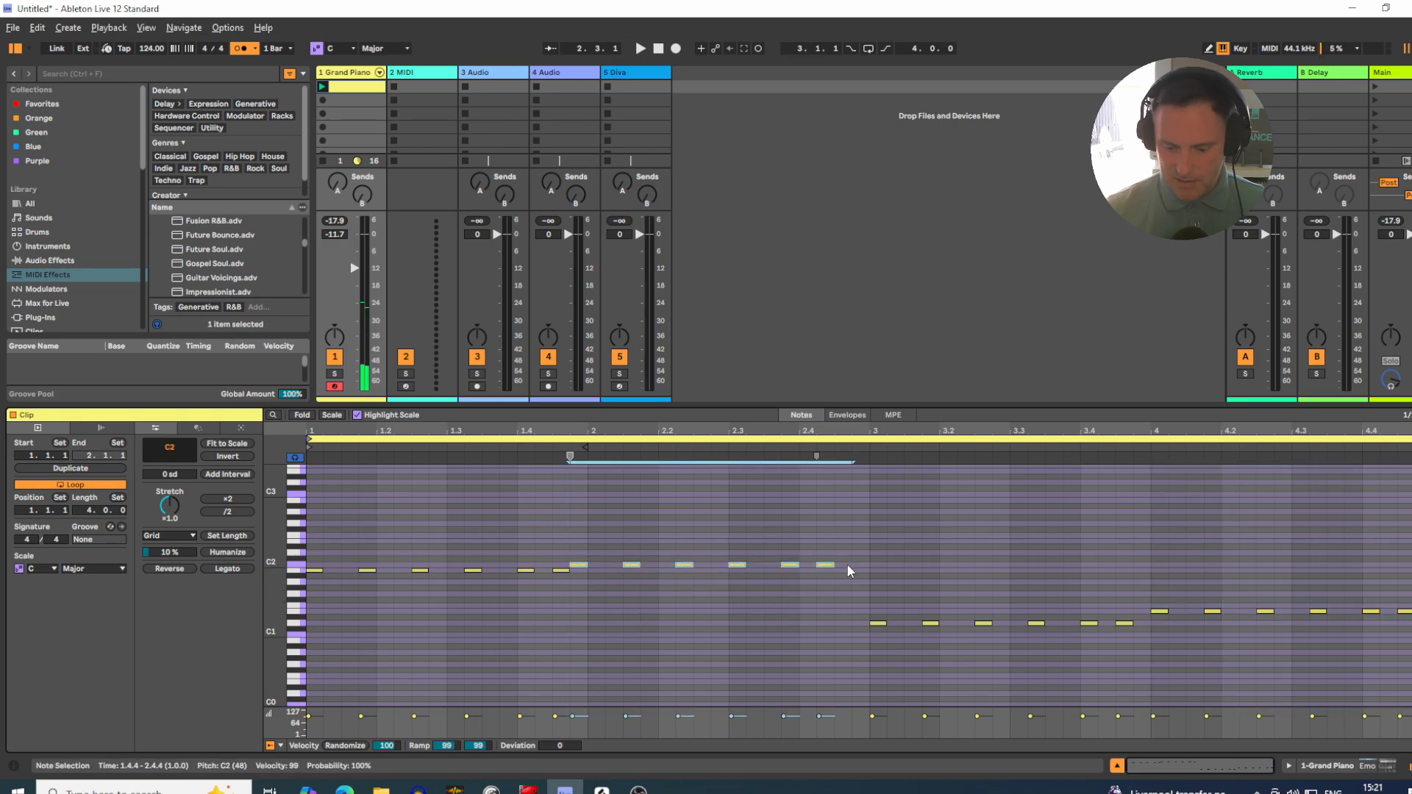
{"action": "key", "text": "Right"}
{"action": "key", "text": "Left"}
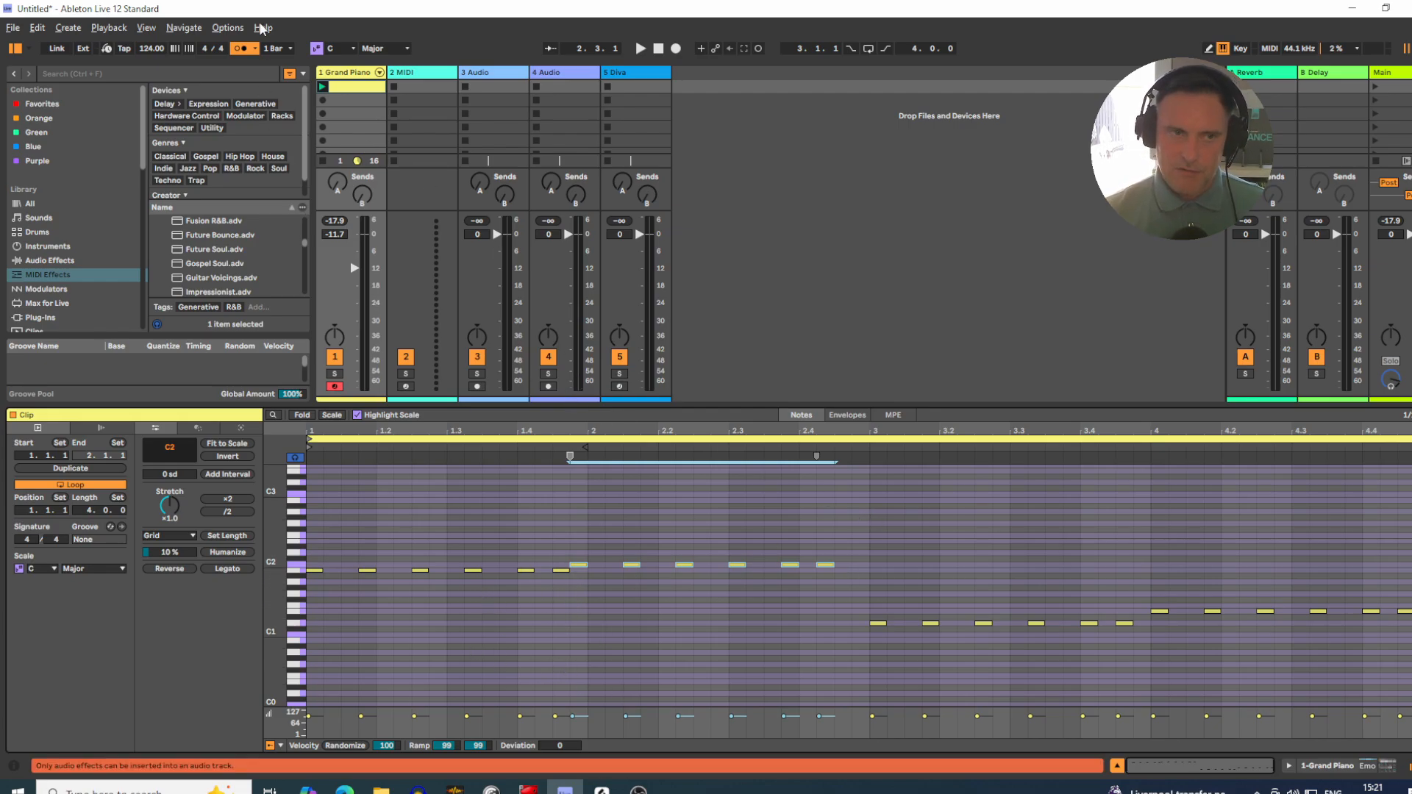
Step: Turn off the metronome and play the Grand Piano track's clip, stopping after it has played through
{"action": "left_click", "coordinate": [241, 48]}
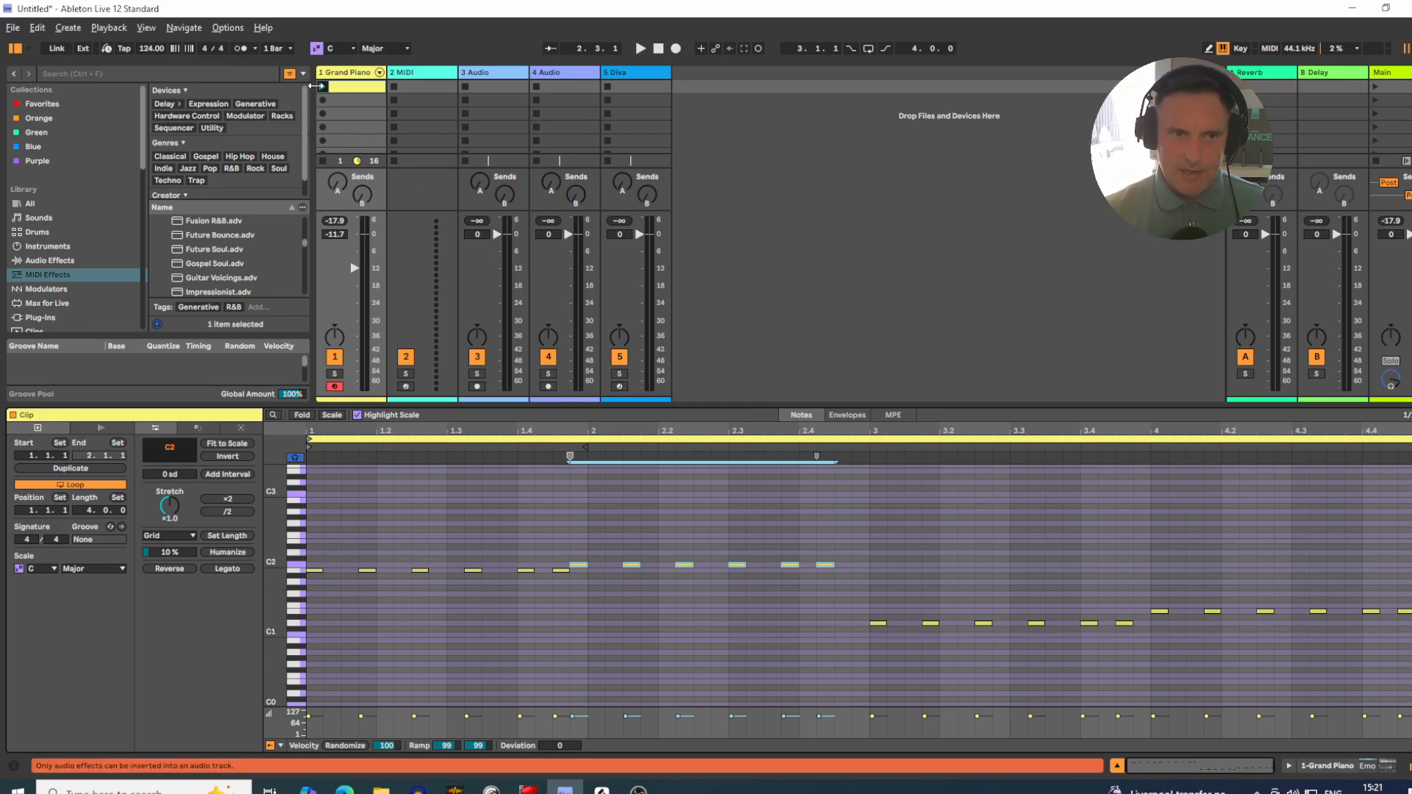
{"action": "left_click", "coordinate": [322, 88]}
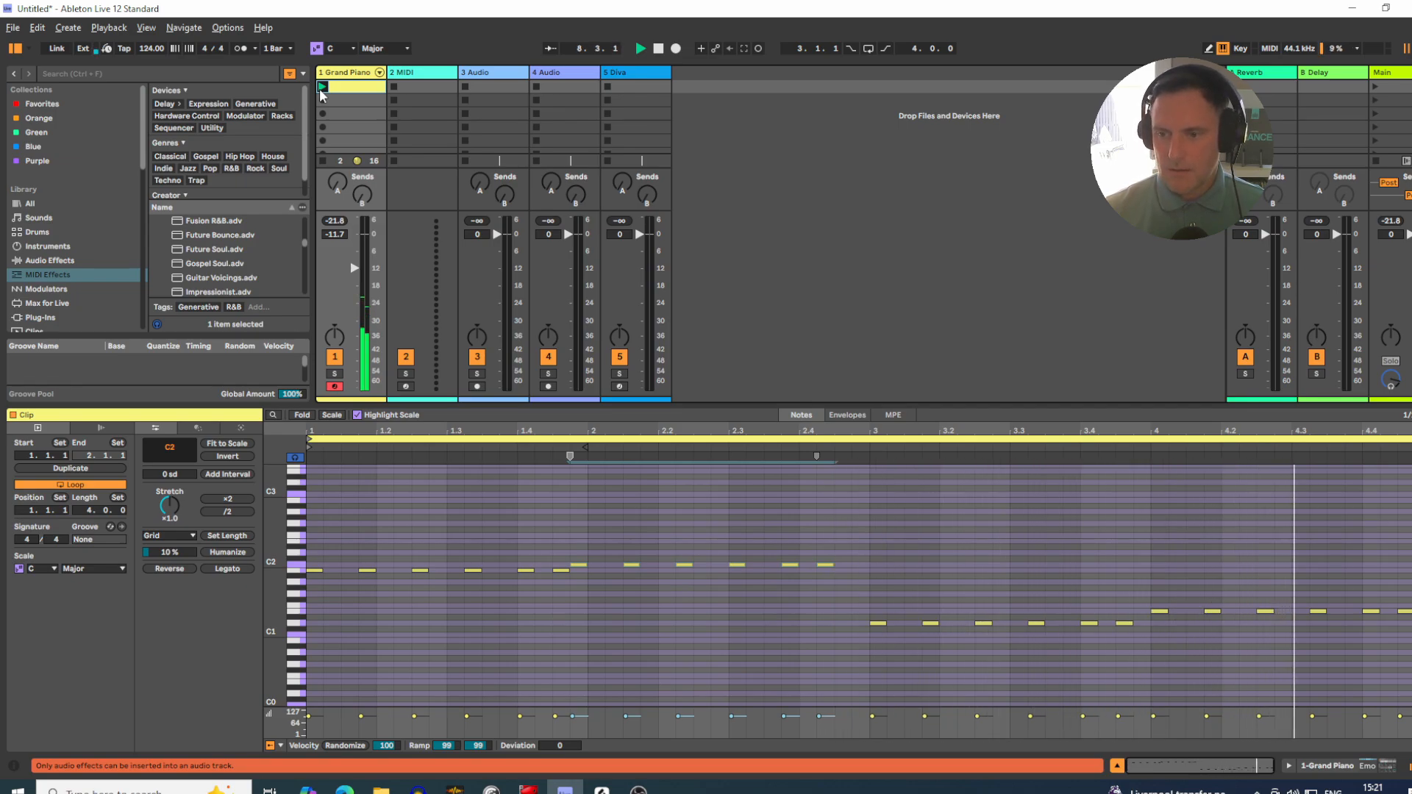
{"action": "key", "text": "space"}
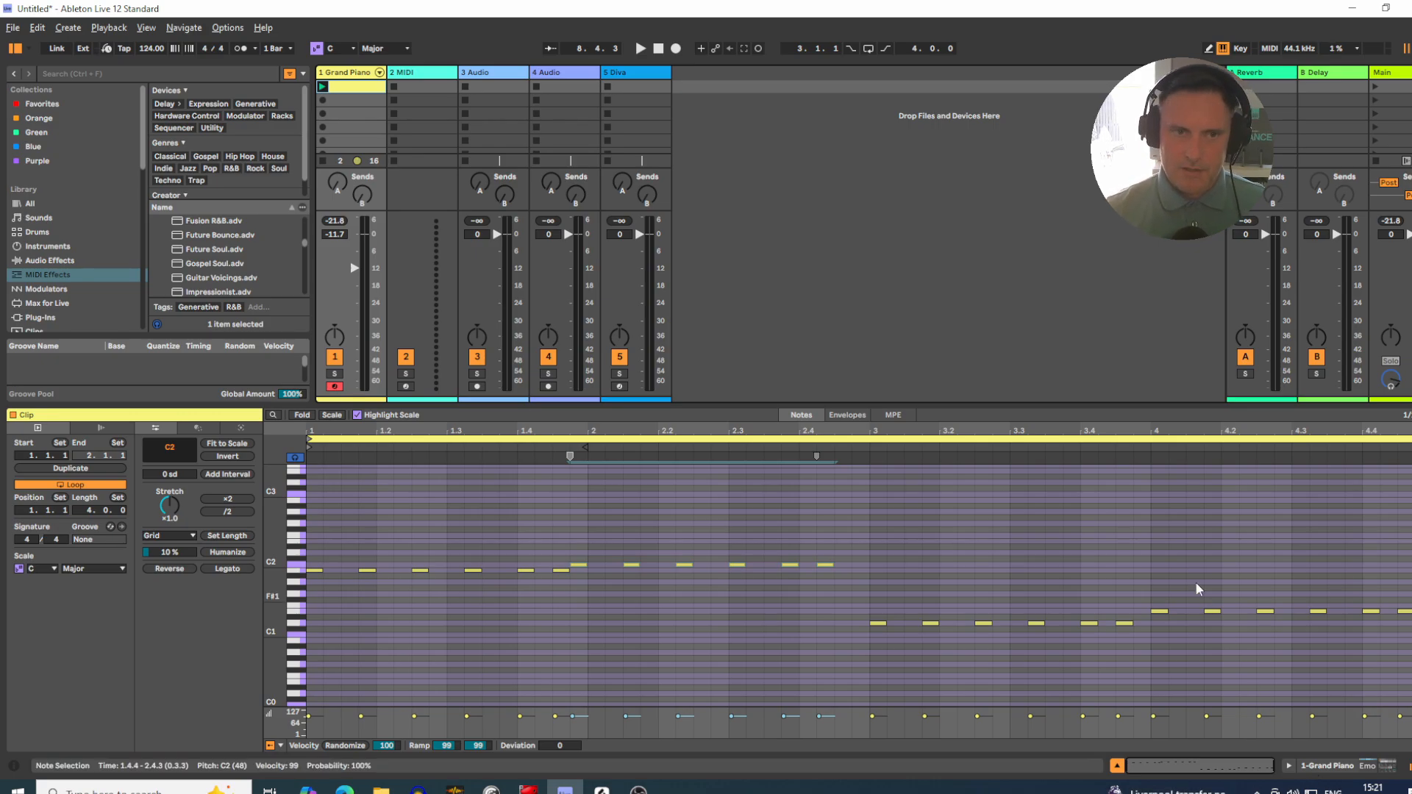
Step: Replace the Grand Piano on track 1 with the Diva instrument from track 5, keeping Emo House in front of it
{"action": "left_click", "coordinate": [1338, 772]}
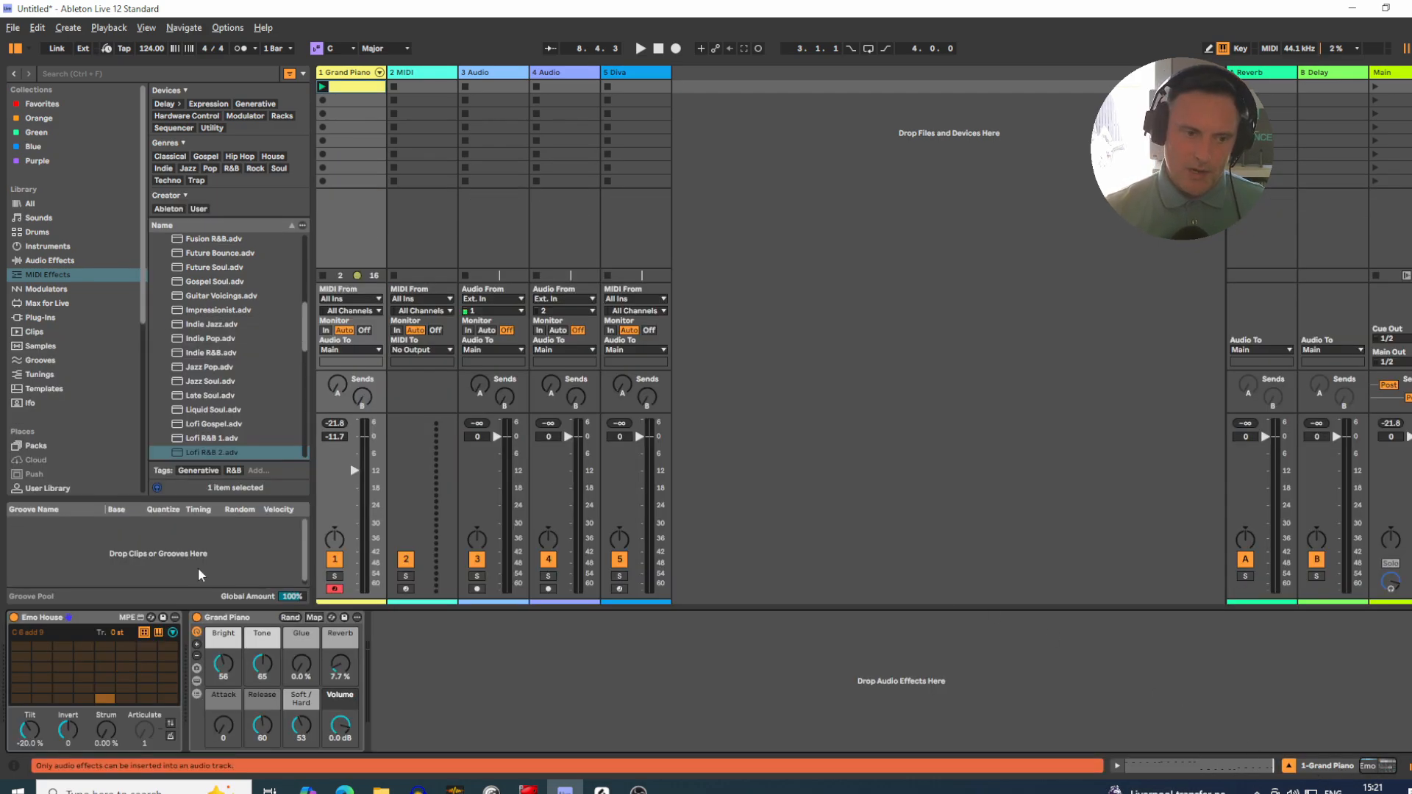
{"action": "left_click", "coordinate": [230, 623]}
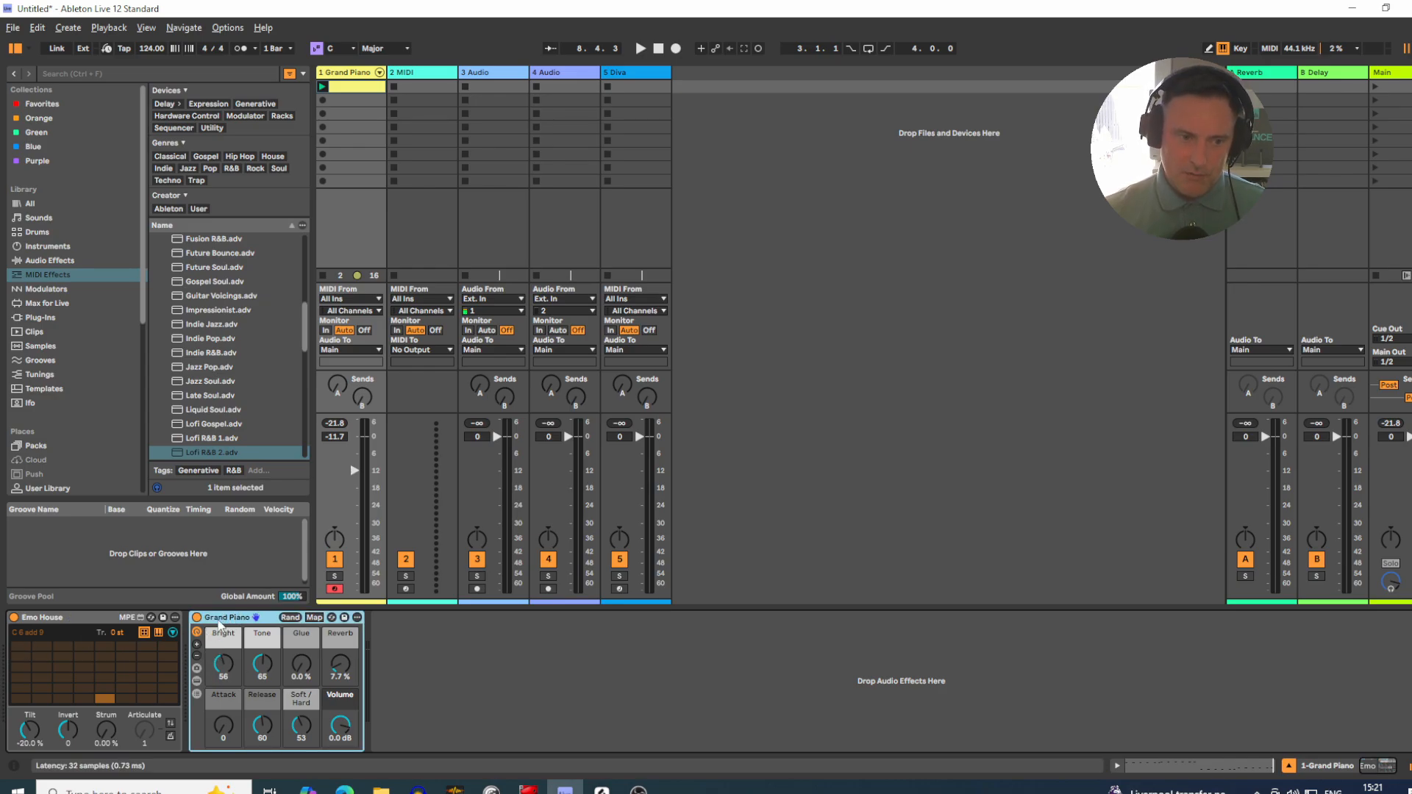
{"action": "left_click_drag", "start_coordinate": [221, 625], "coordinate": [453, 412]}
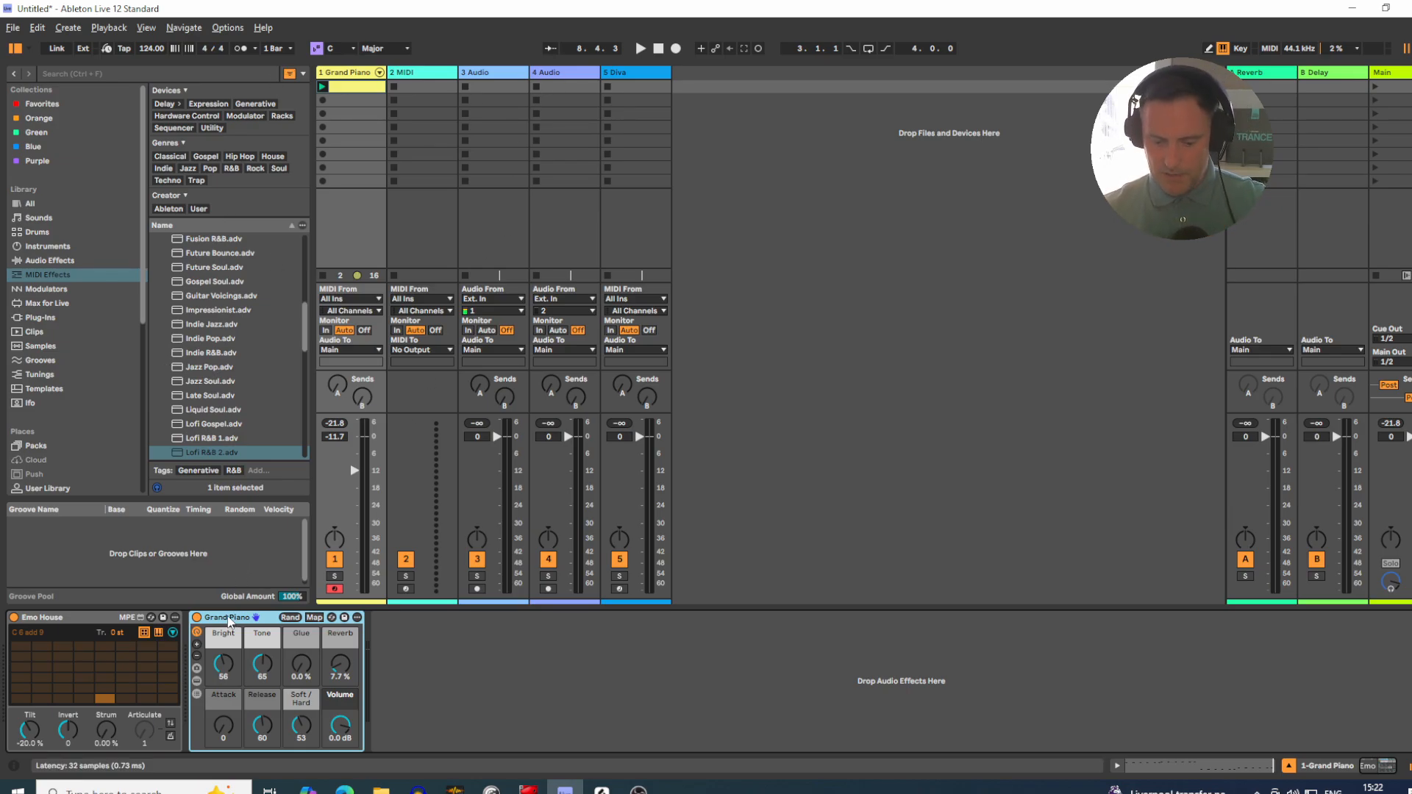
{"action": "key", "text": "Delete"}
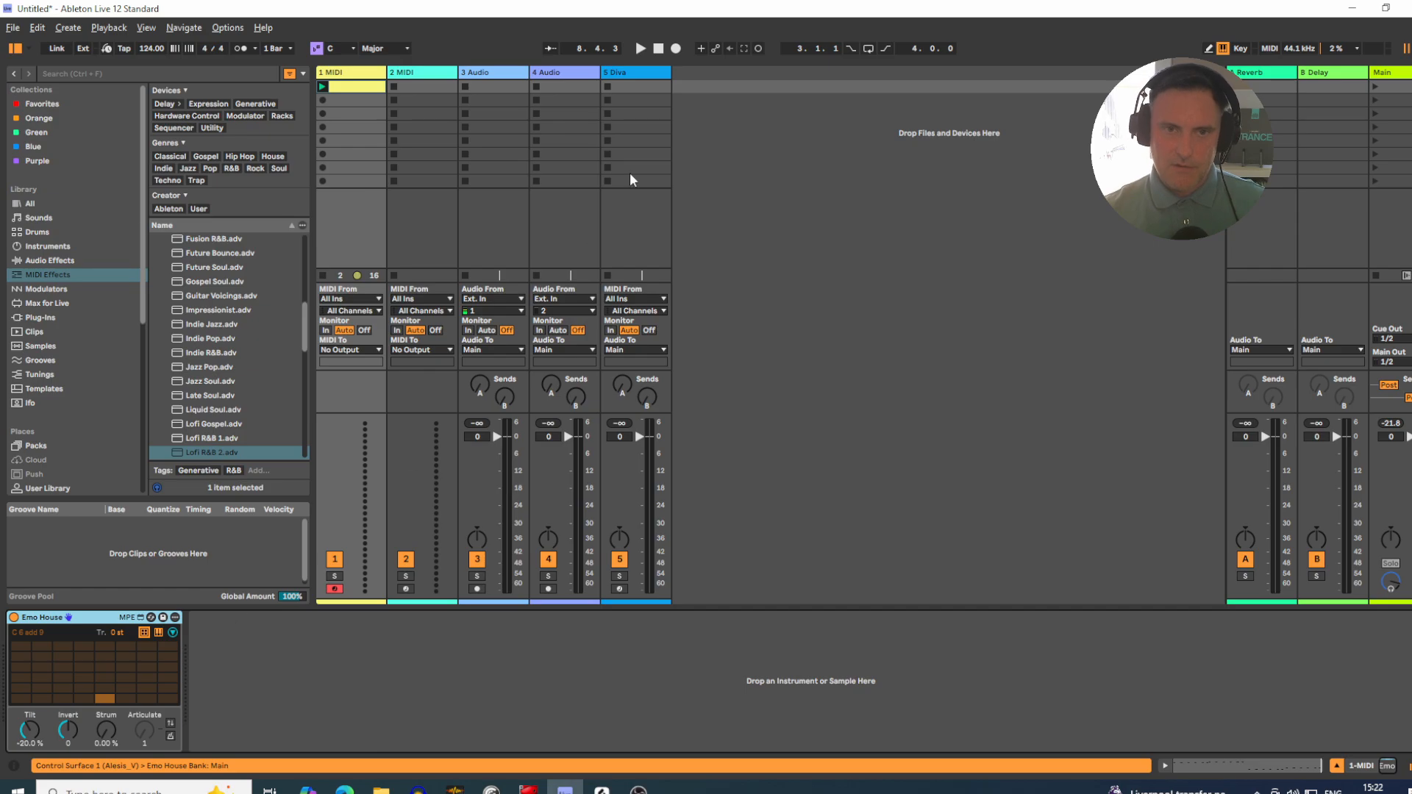
{"action": "left_click", "coordinate": [644, 73]}
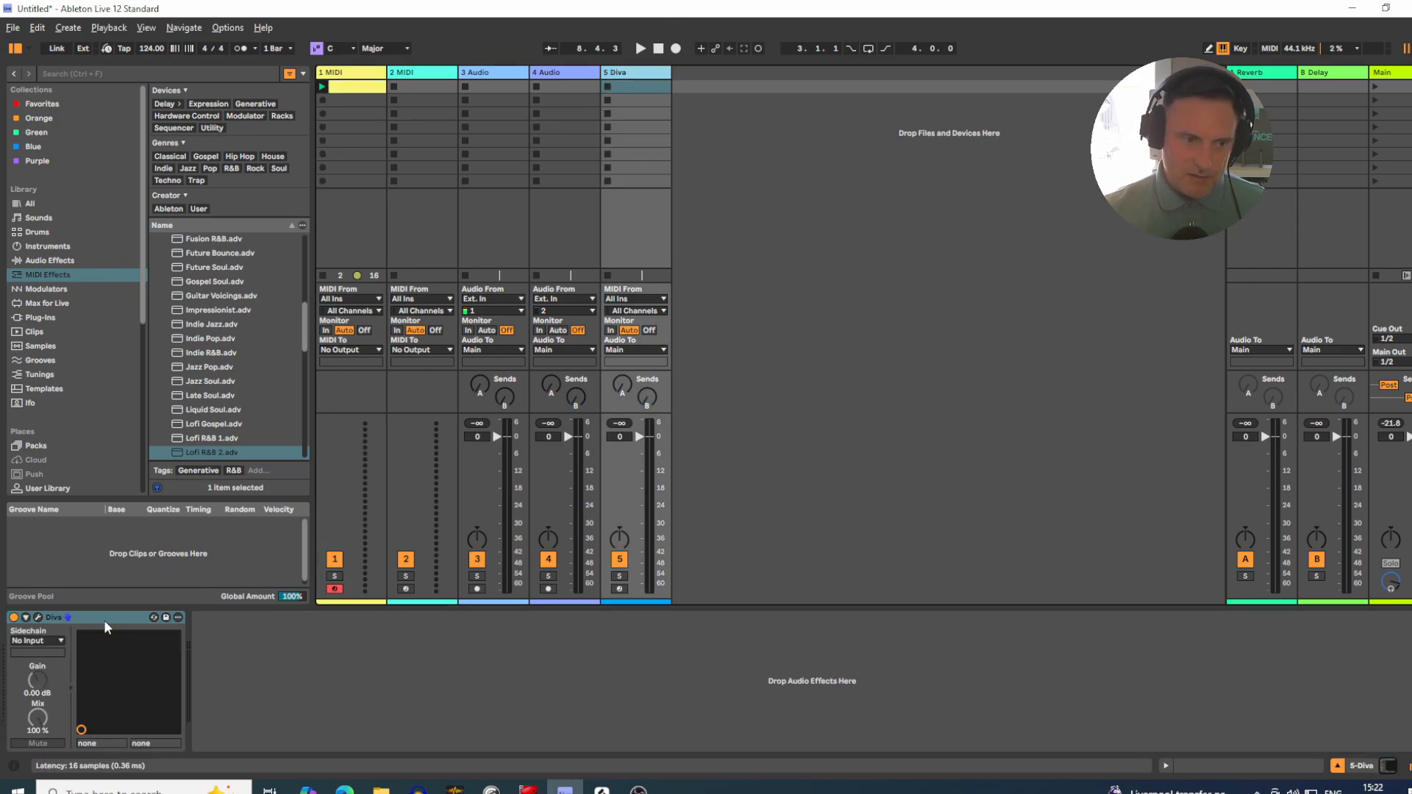
{"action": "left_click_drag", "start_coordinate": [103, 620], "coordinate": [339, 224]}
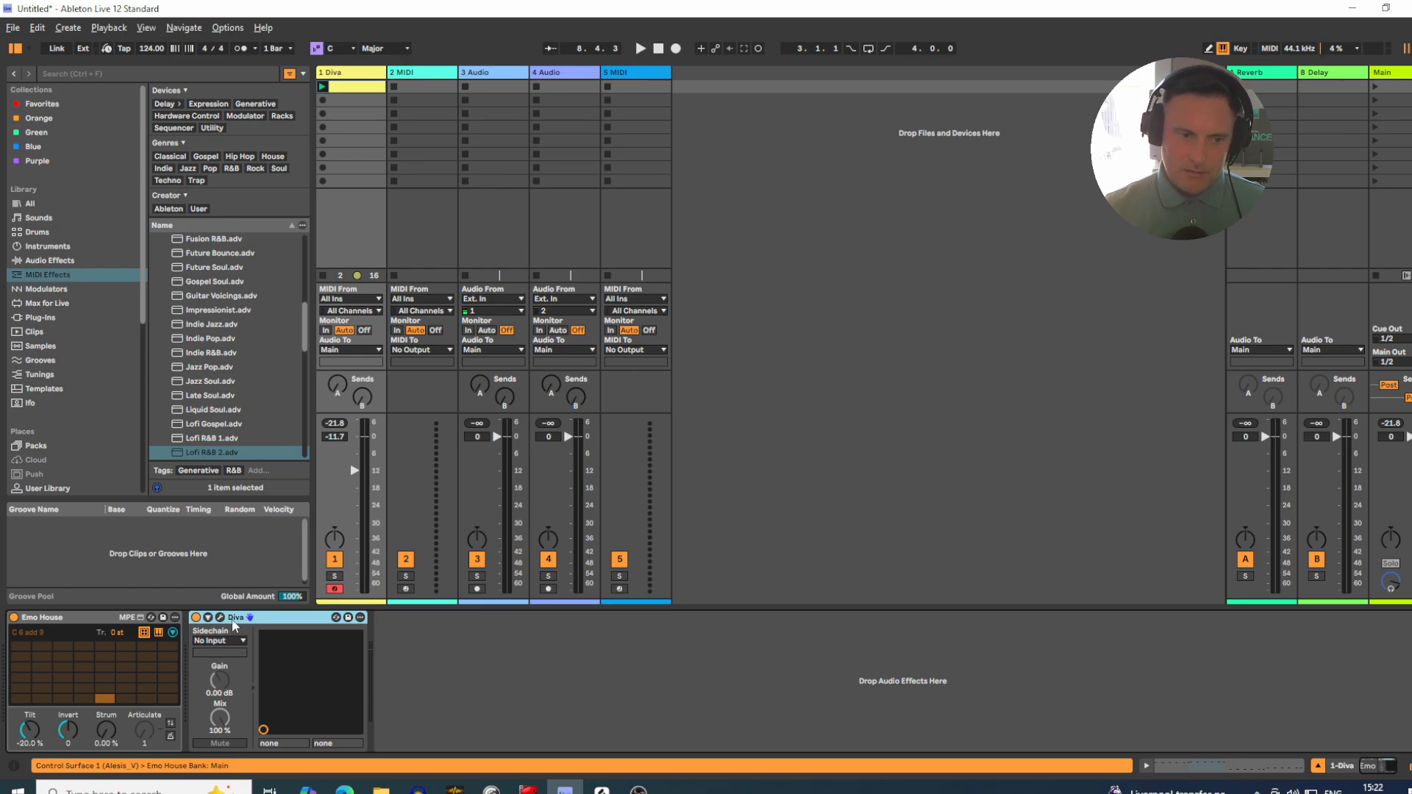
Step: Check the preset loaded in Diva, then play the clip and lower the Diva track's volume to -16.6 dB
{"action": "left_click", "coordinate": [221, 619]}
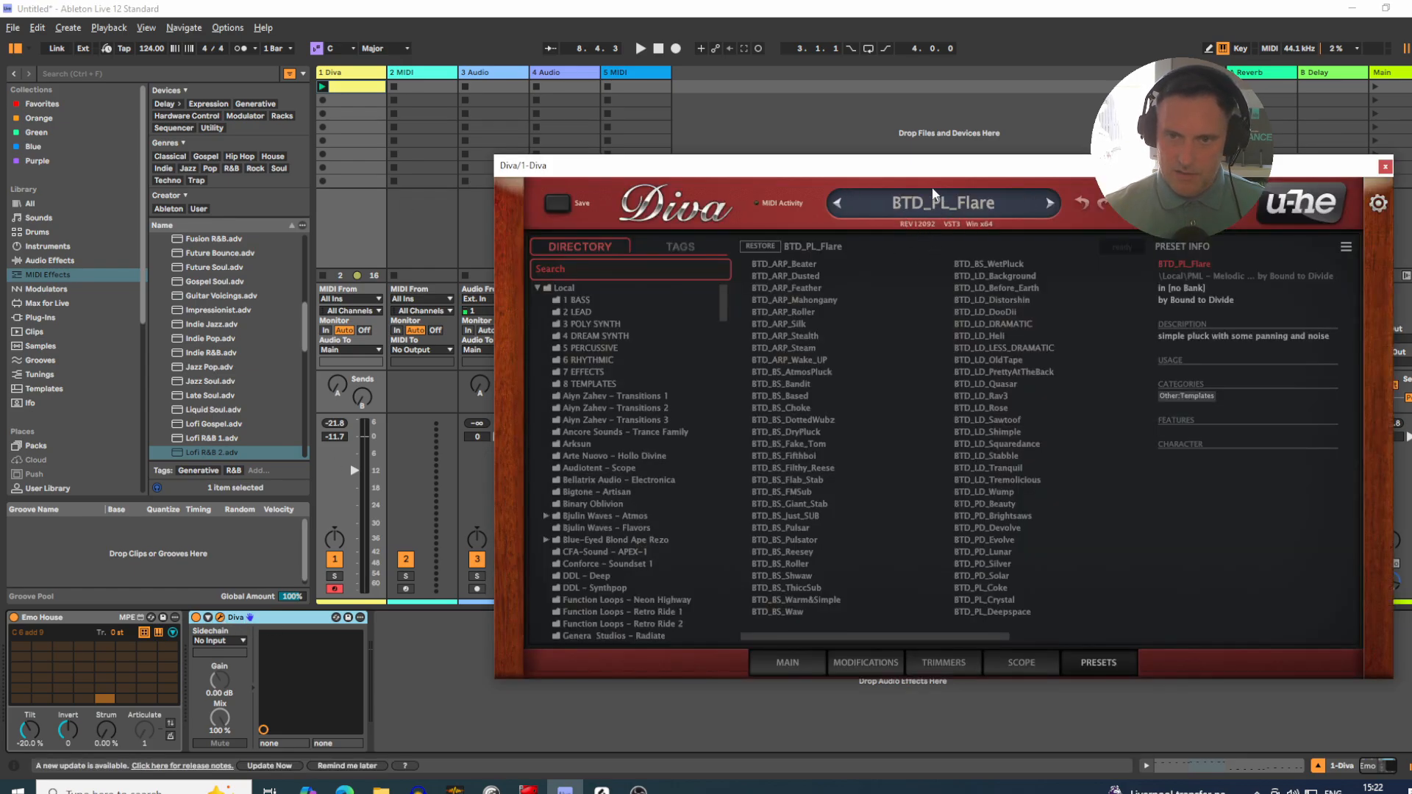
{"action": "left_click", "coordinate": [1384, 168]}
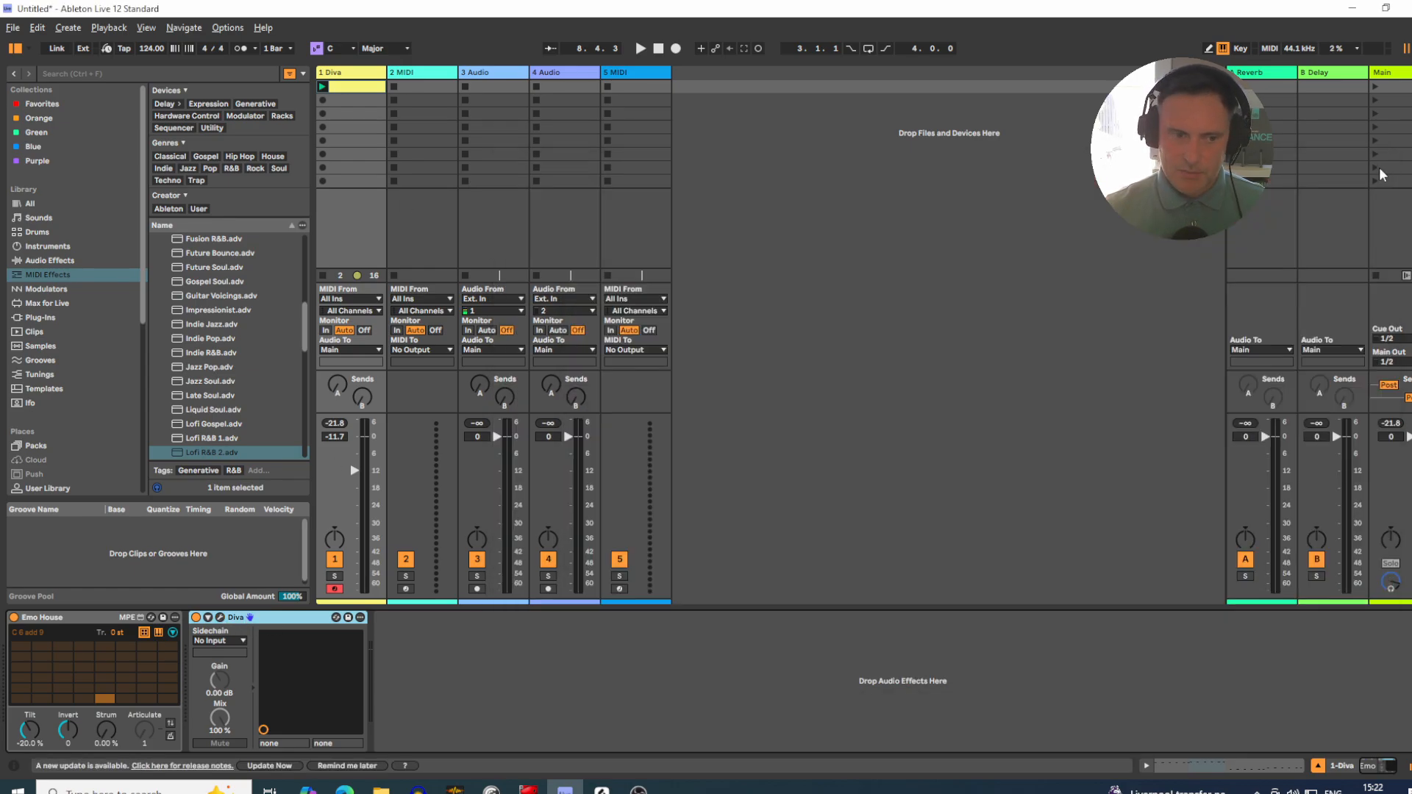
{"action": "left_click", "coordinate": [322, 87]}
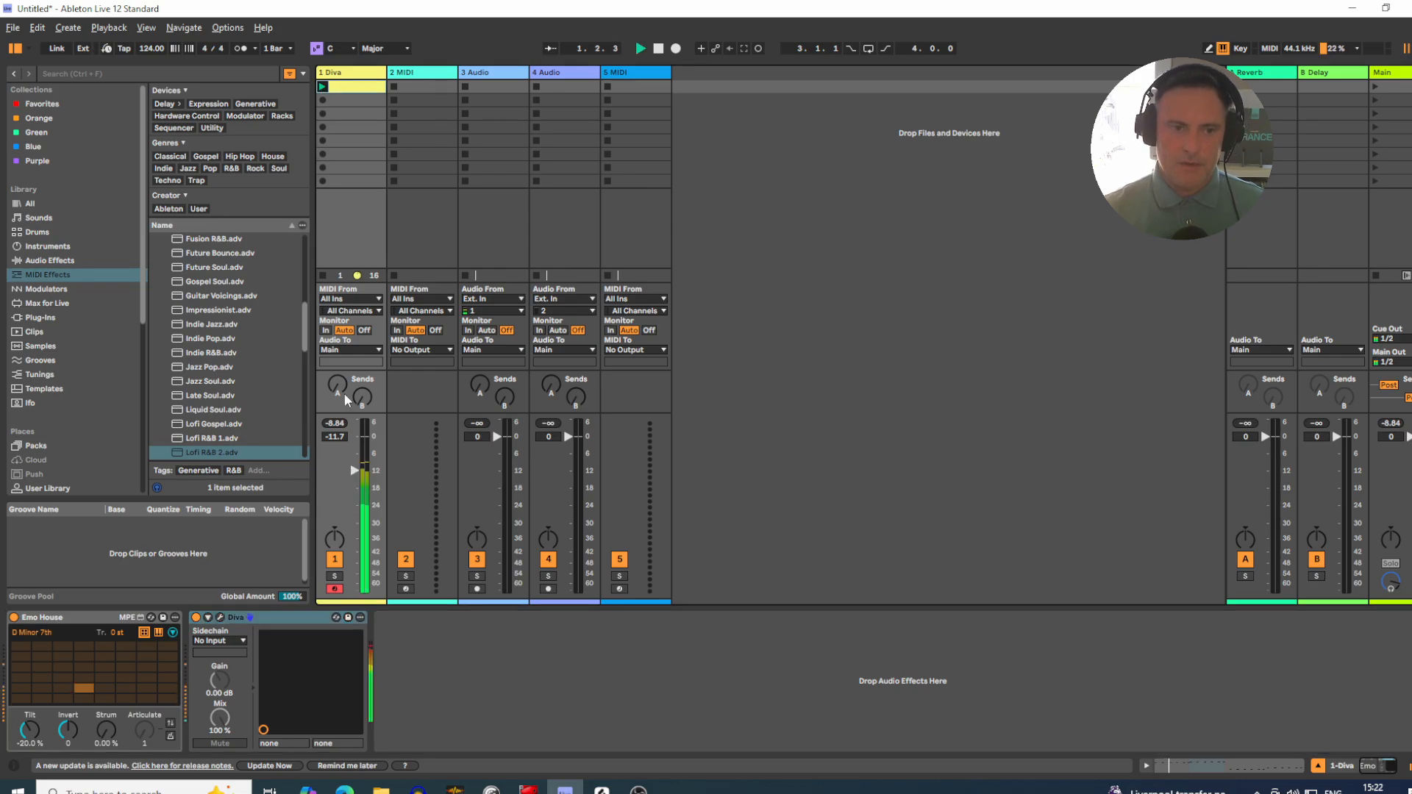
{"action": "left_click_drag", "start_coordinate": [354, 470], "coordinate": [354, 485]}
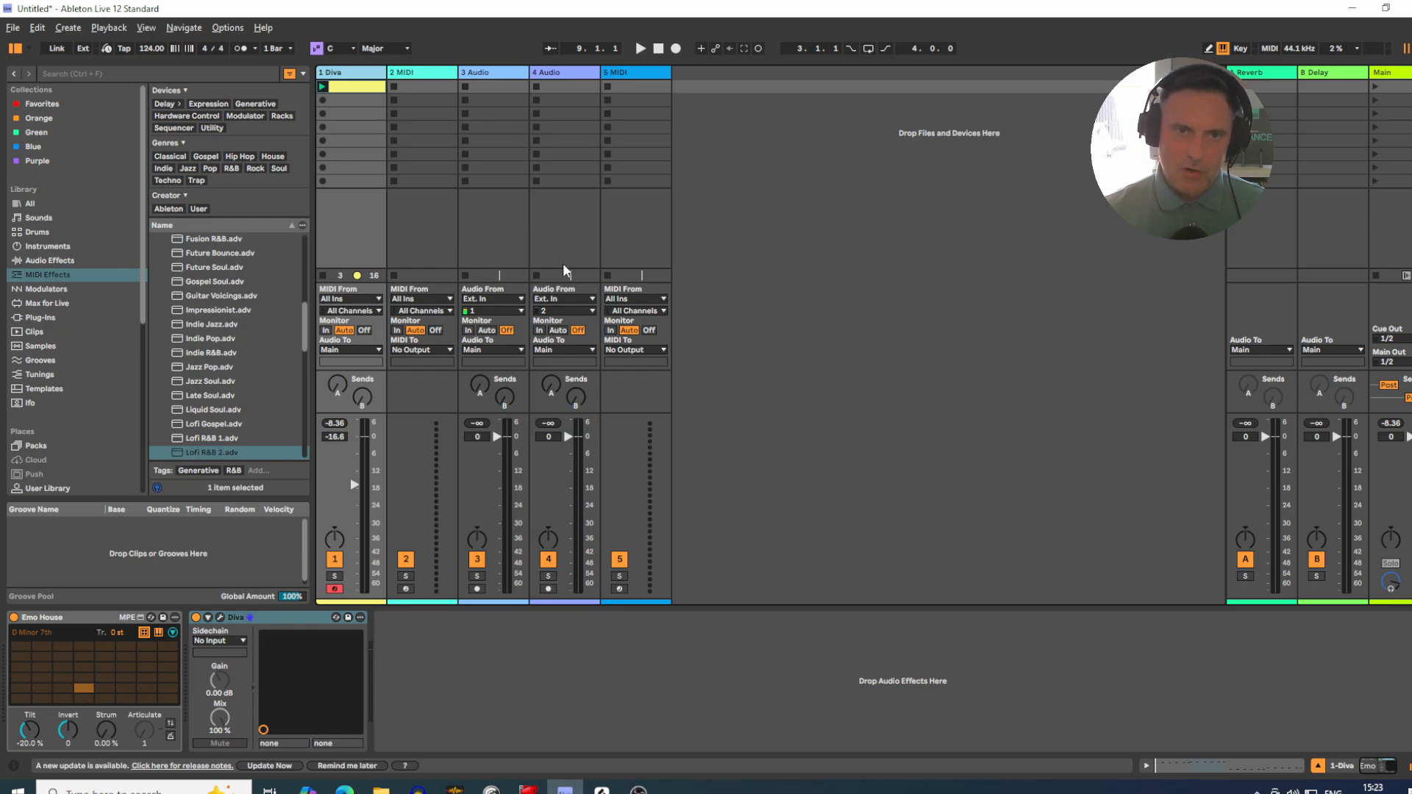
Step: Examine the single trigger notes in the Diva track's clip, including the first B1 note, and close the clip view
{"action": "left_click", "coordinate": [634, 83]}
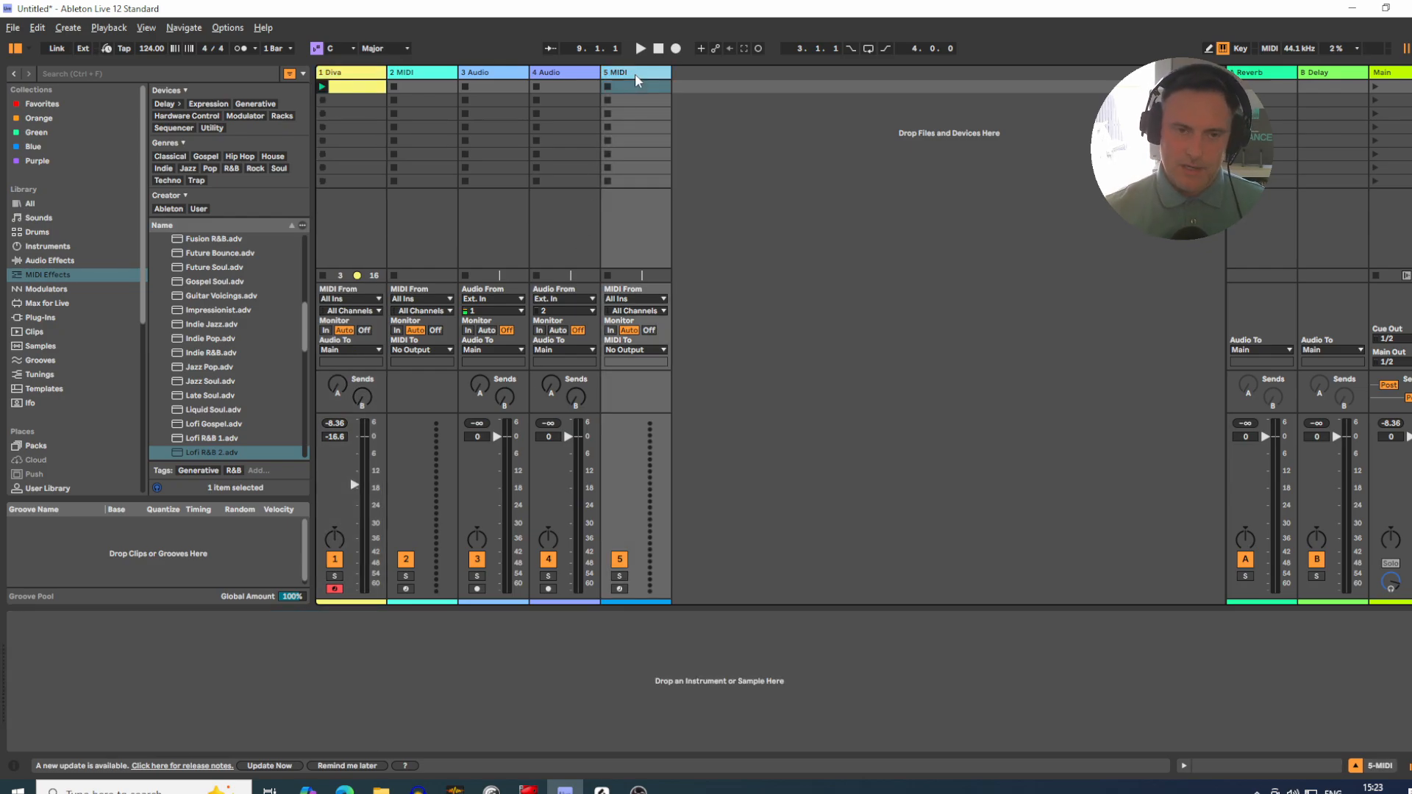
{"action": "double_click", "coordinate": [374, 88]}
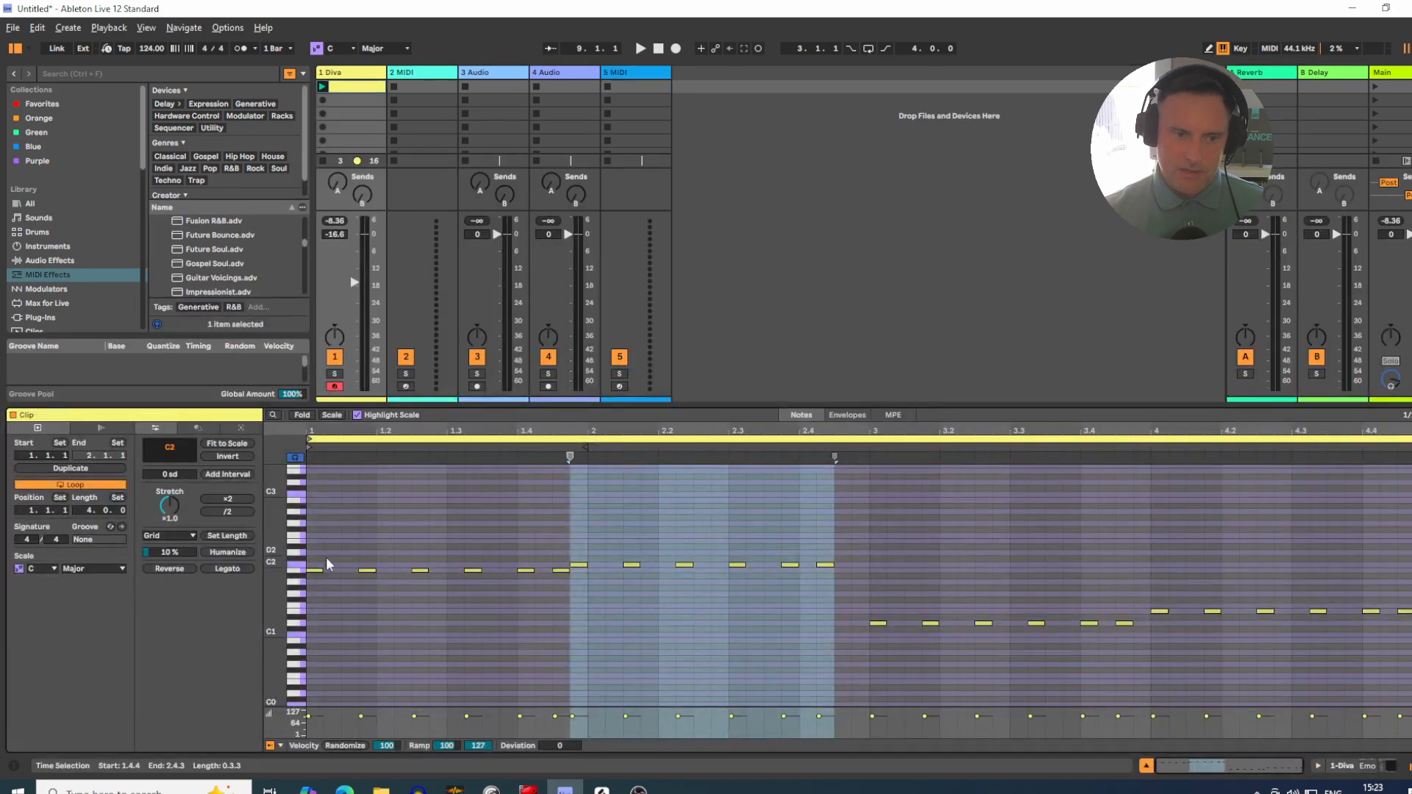
{"action": "left_click", "coordinate": [312, 590]}
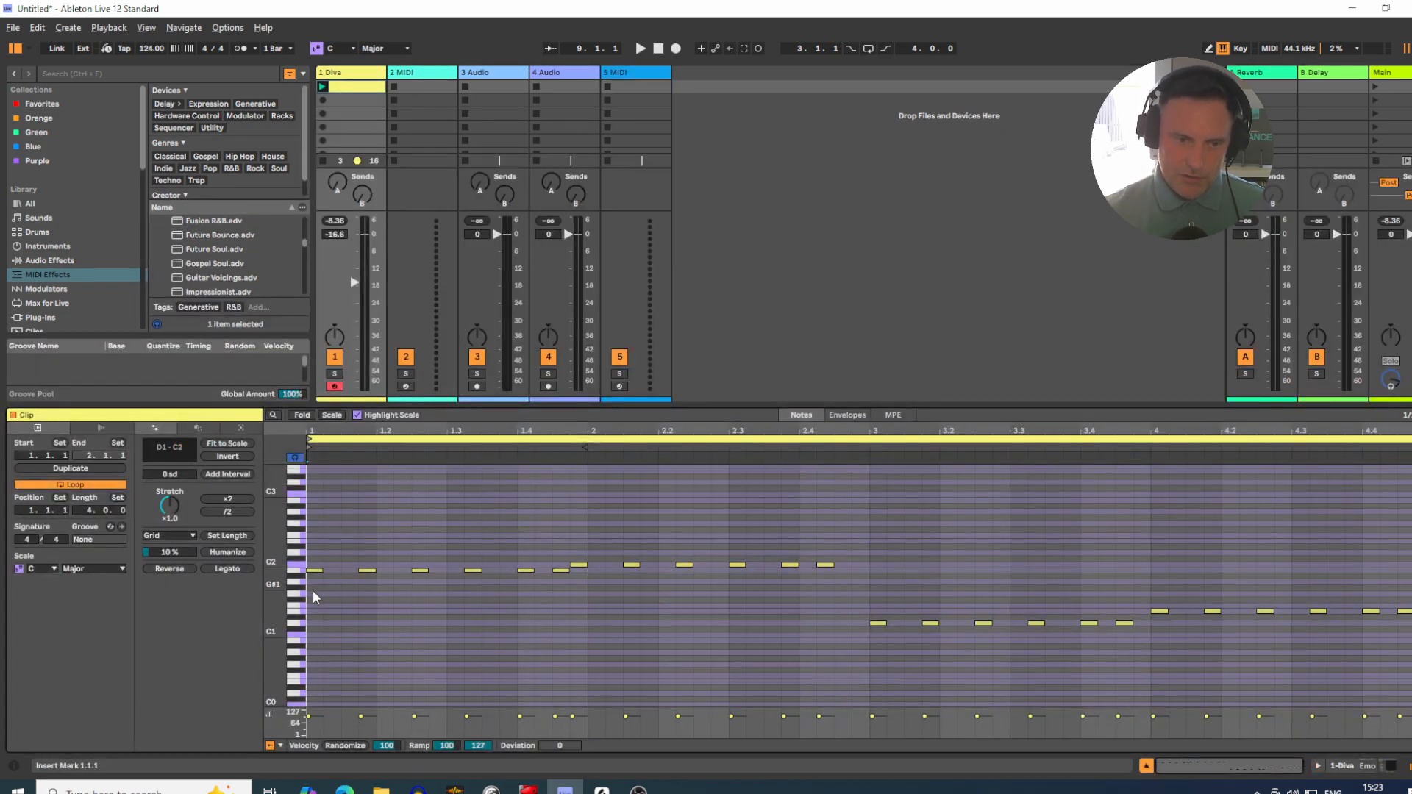
{"action": "left_click", "coordinate": [314, 570]}
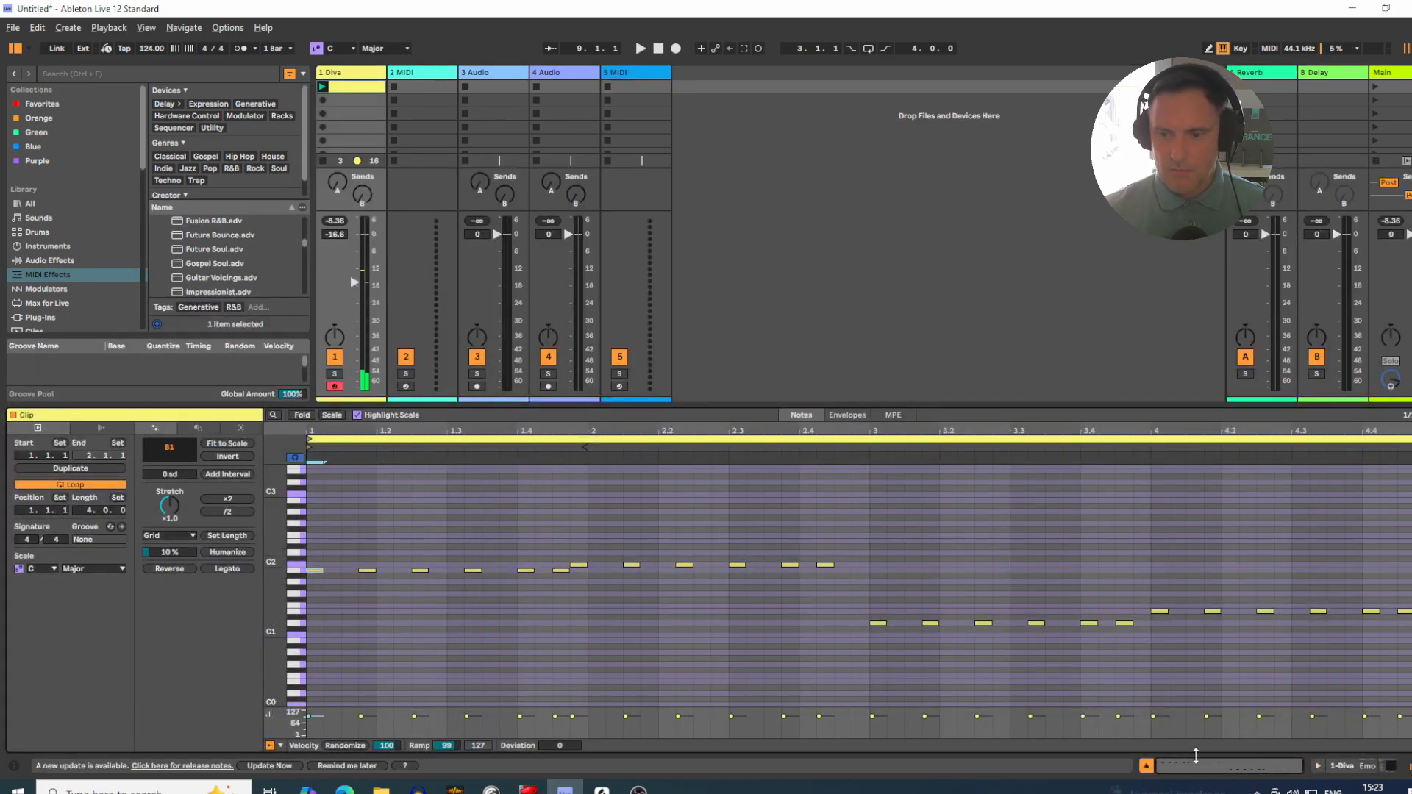
{"action": "left_click", "coordinate": [1147, 767]}
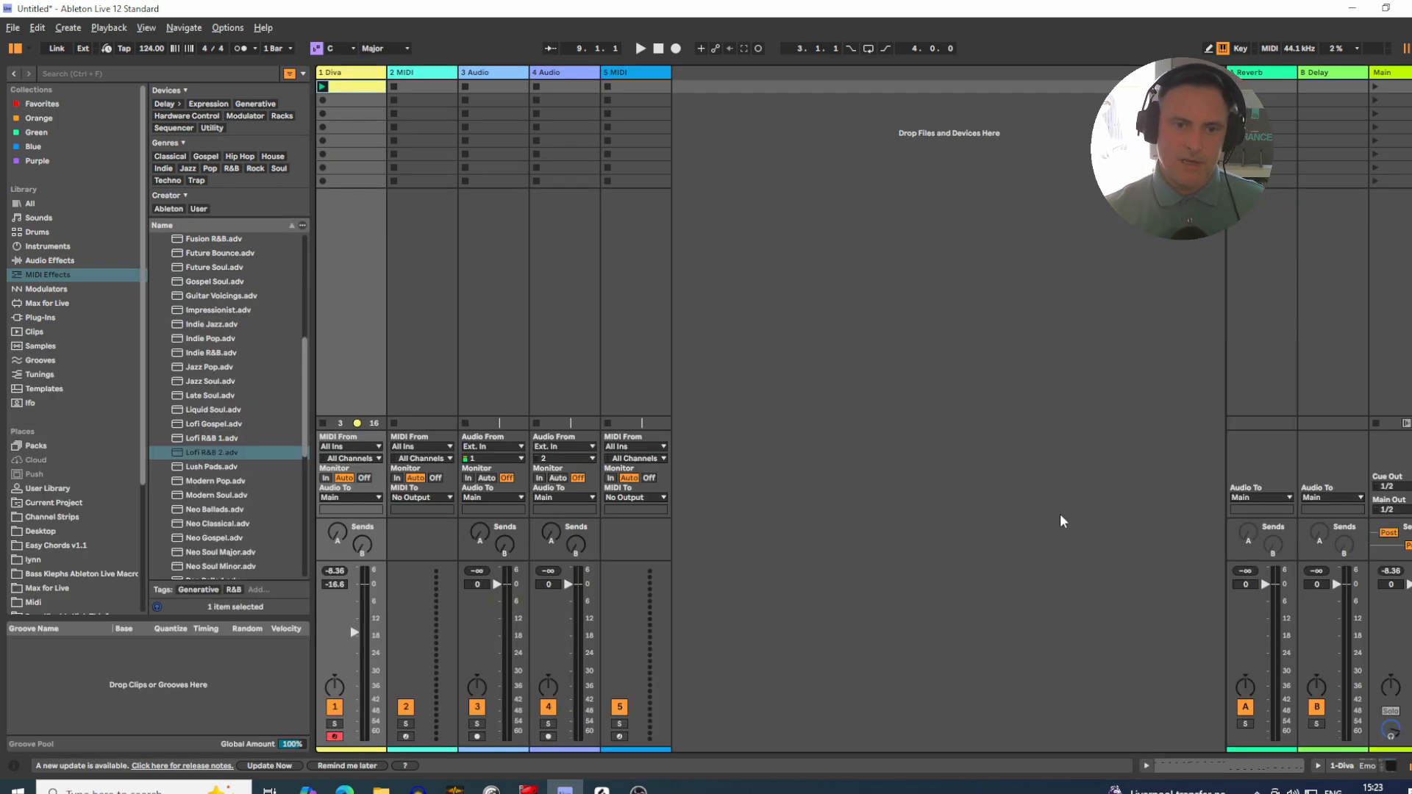
Step: Set track 5's MIDI input to 1-Diva and arm the track for recording
{"action": "left_click", "coordinate": [629, 82]}
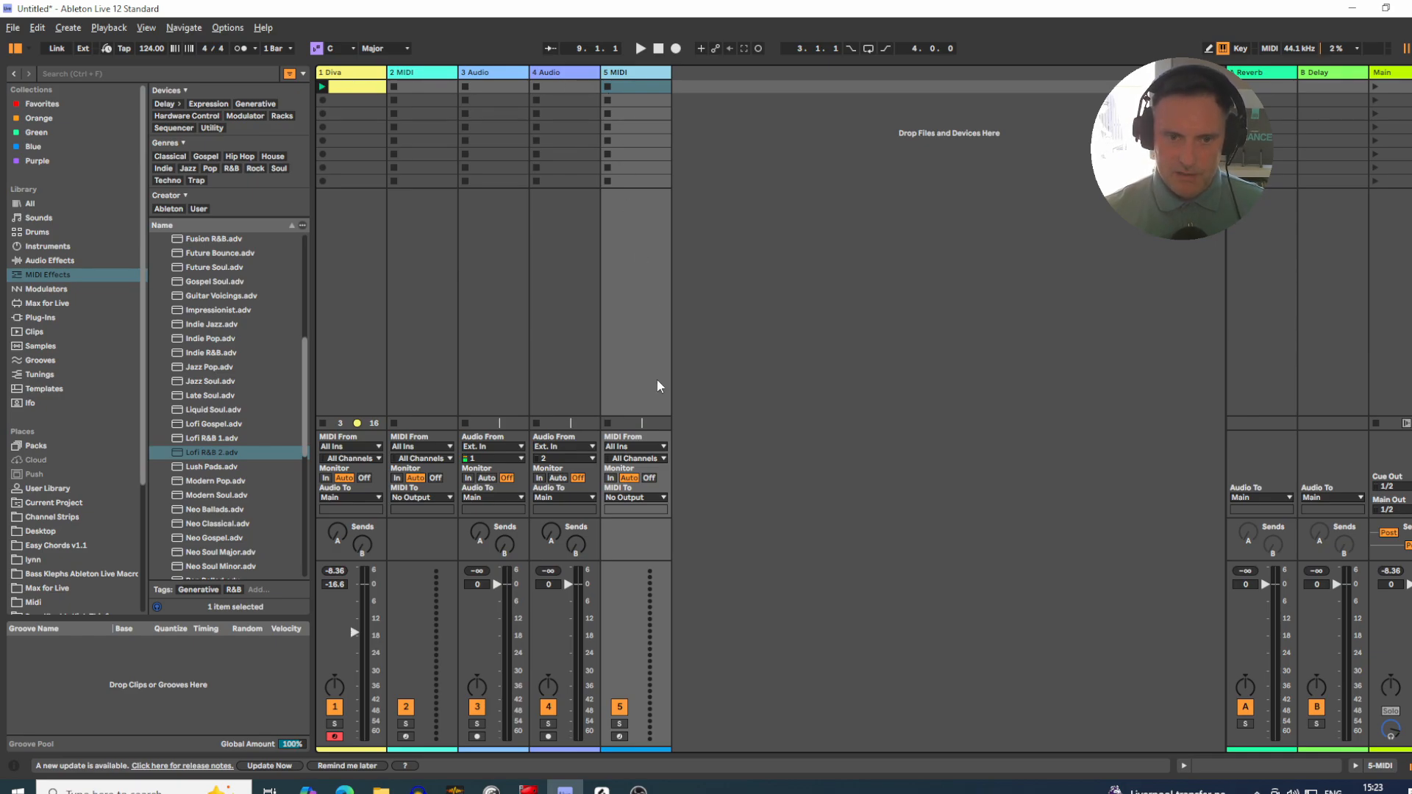
{"action": "left_click", "coordinate": [648, 447]}
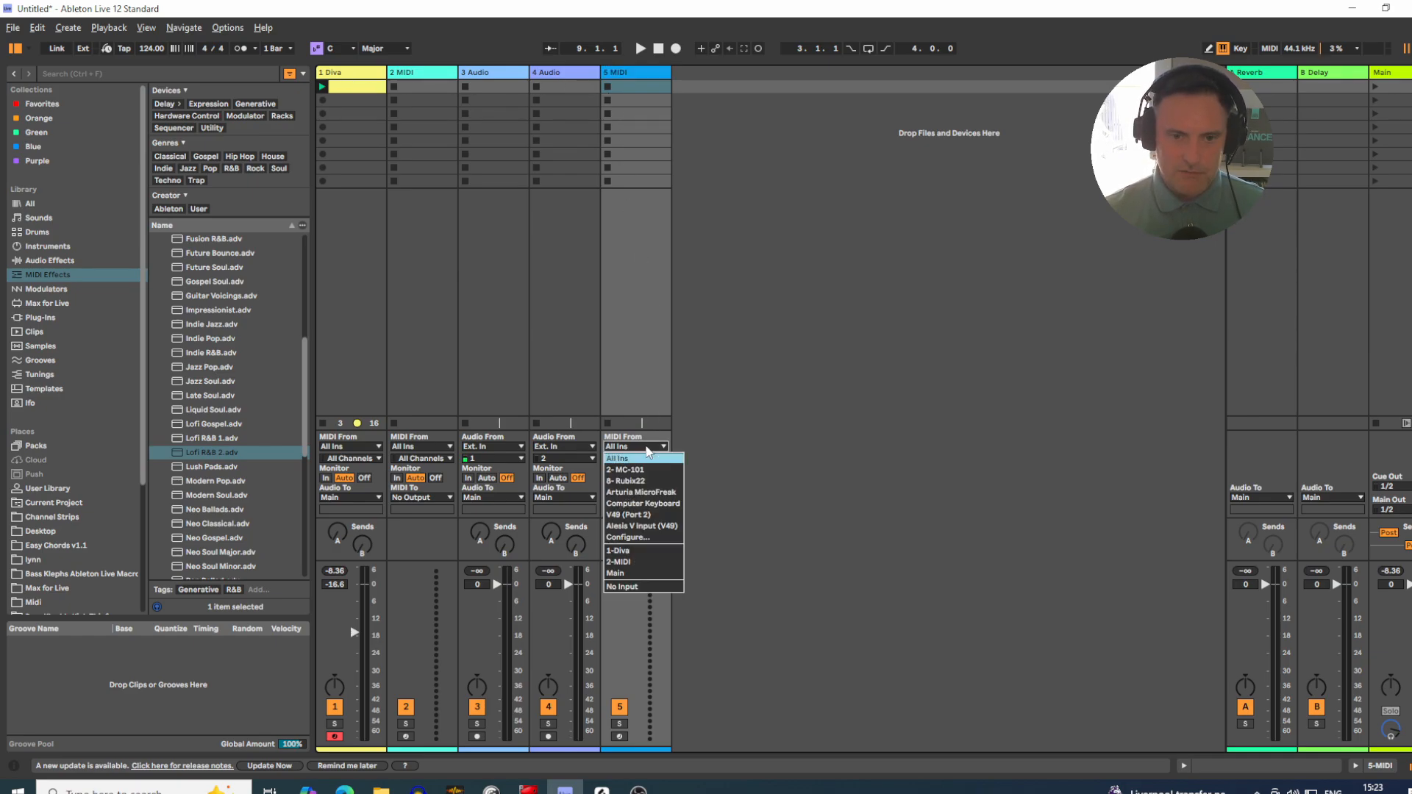
{"action": "left_click", "coordinate": [637, 551]}
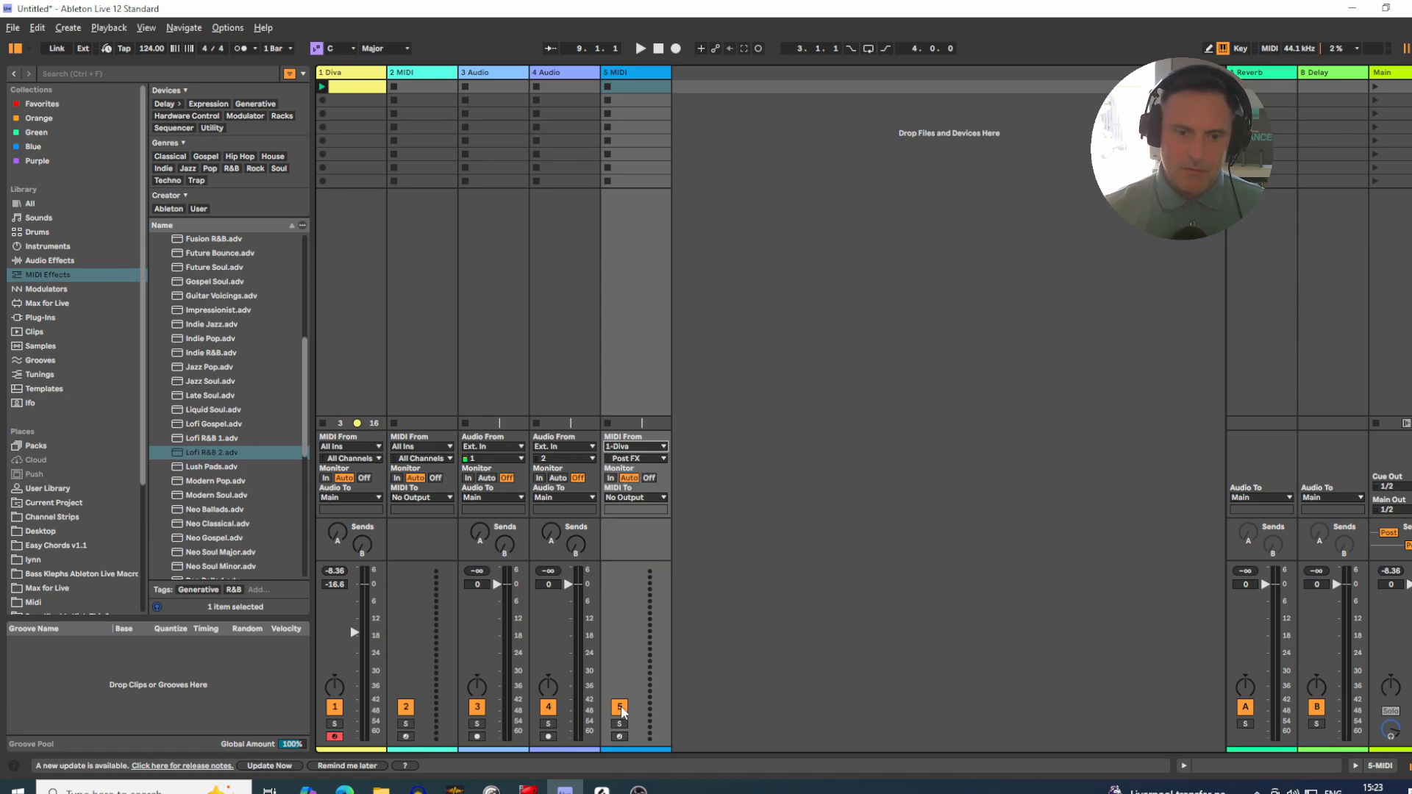
{"action": "left_click", "coordinate": [620, 736]}
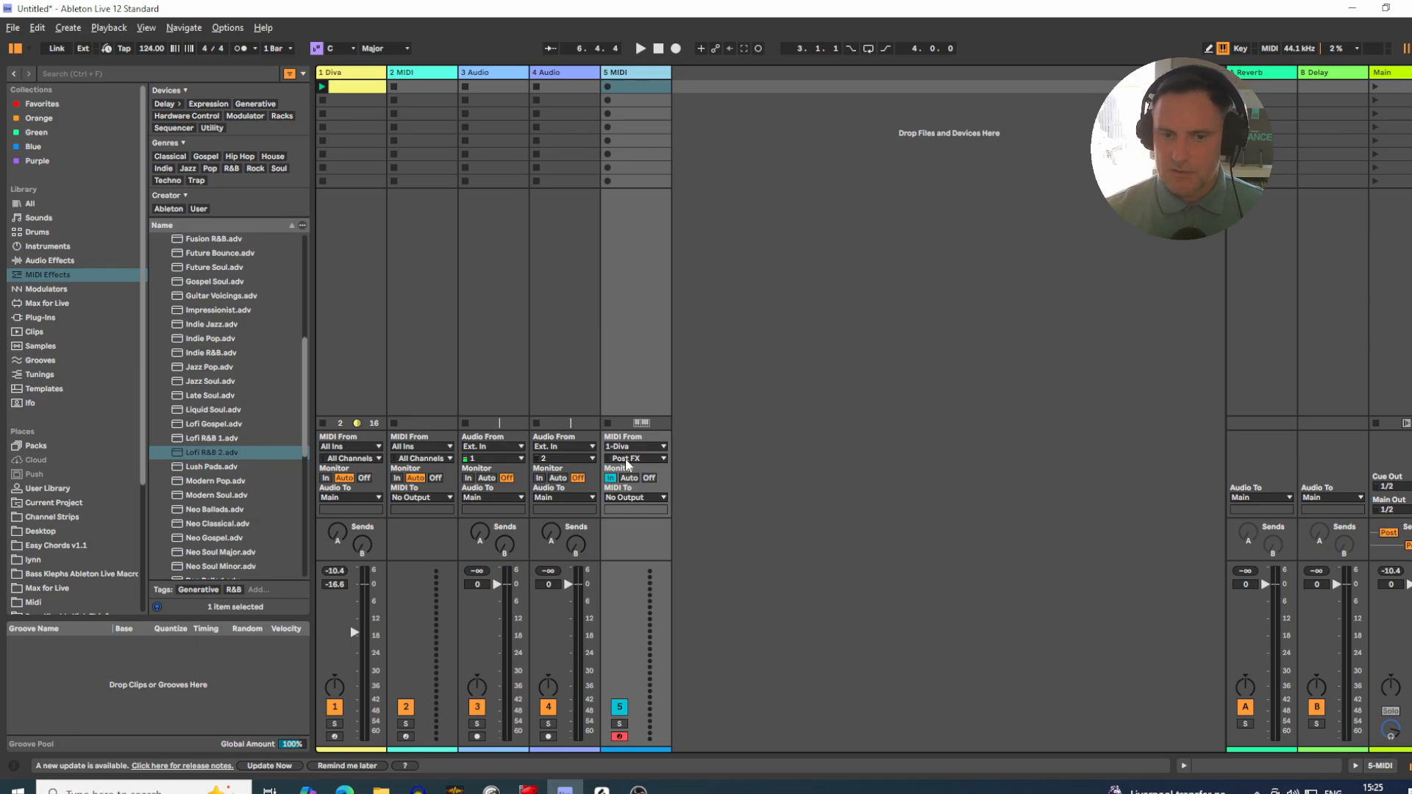
{"action": "left_click", "coordinate": [607, 87]}
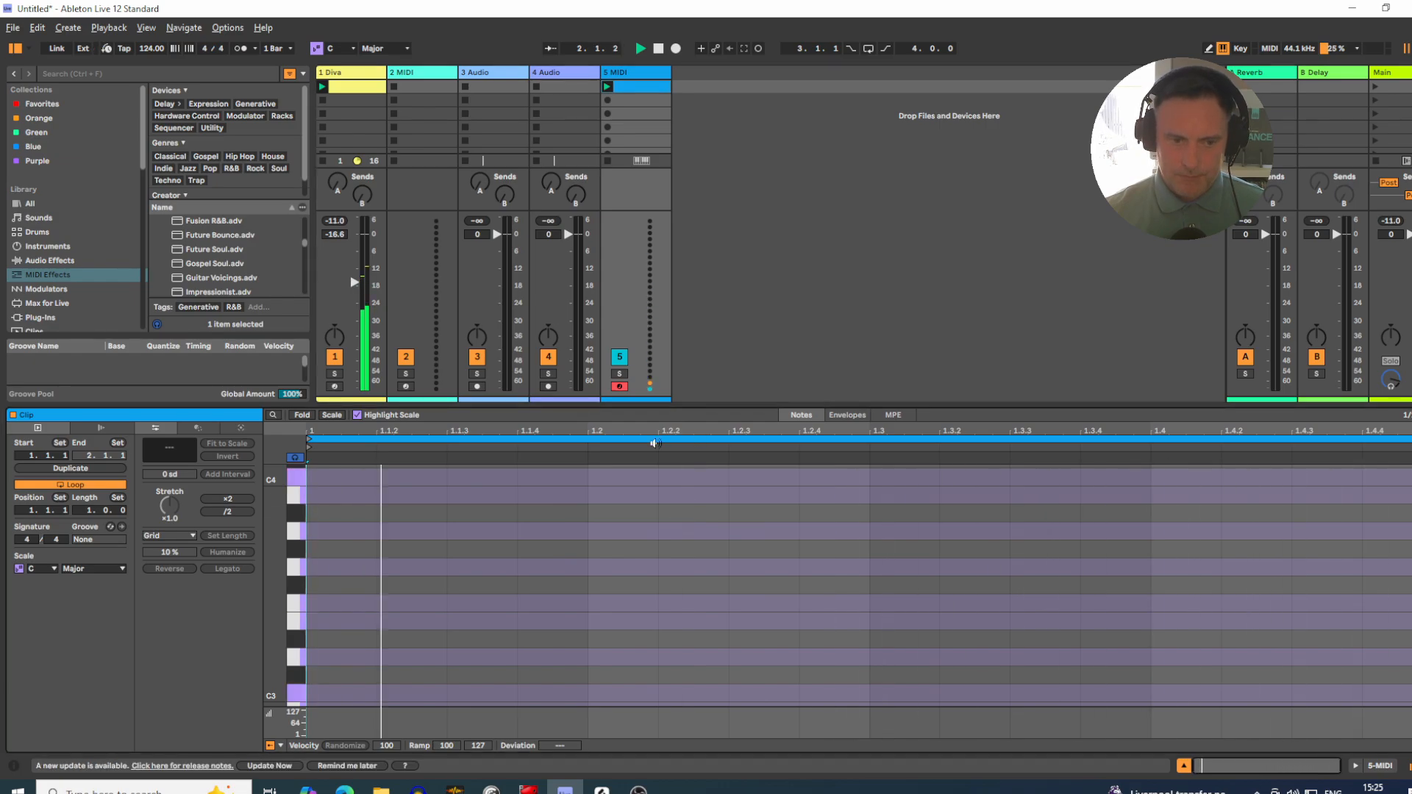
{"action": "left_click_drag", "start_coordinate": [271, 613], "coordinate": [232, 580]}
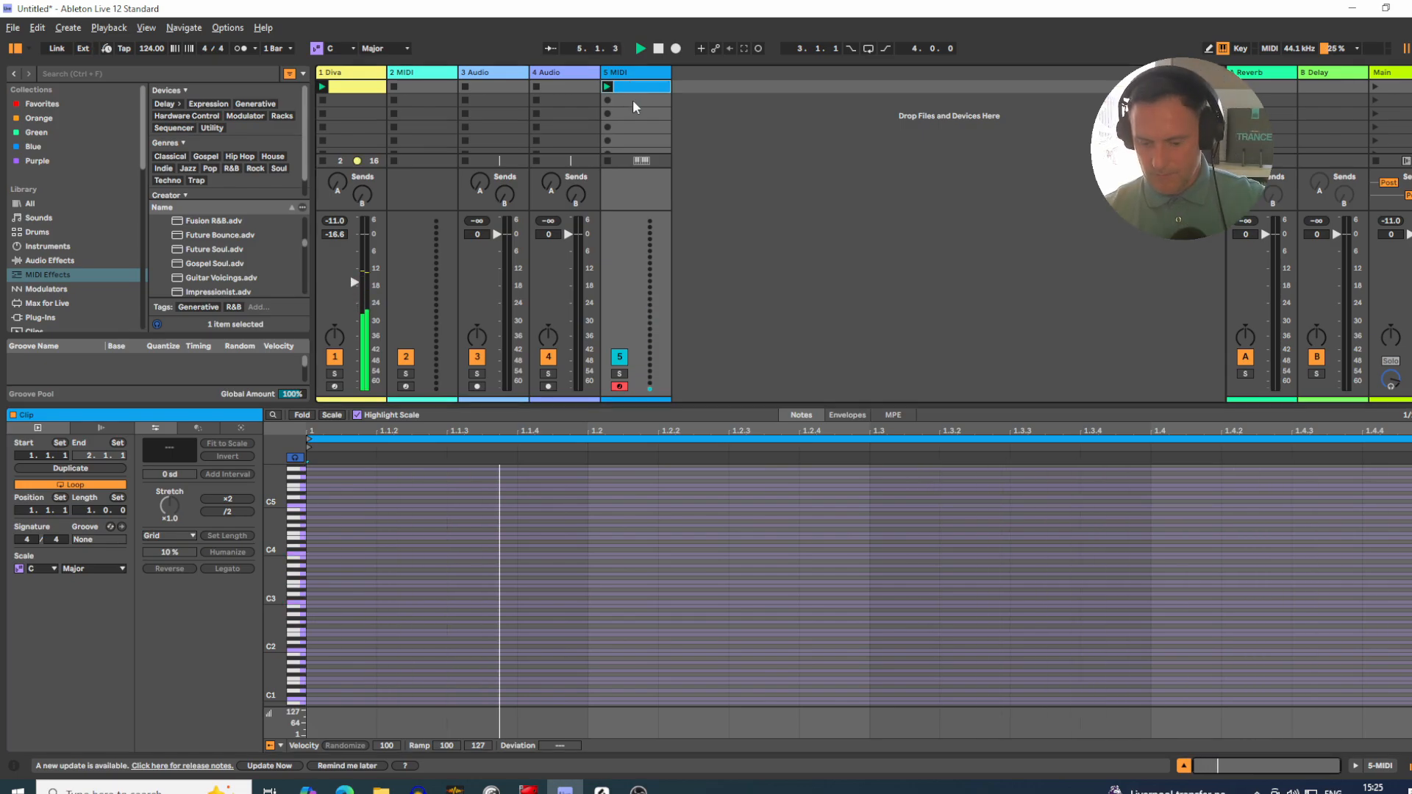
{"action": "key", "text": "Delete"}
Step: Record the Diva track's generated chords into track 5's first clip slot, reviewing the incoming notes before stopping
{"action": "left_click", "coordinate": [608, 88]}
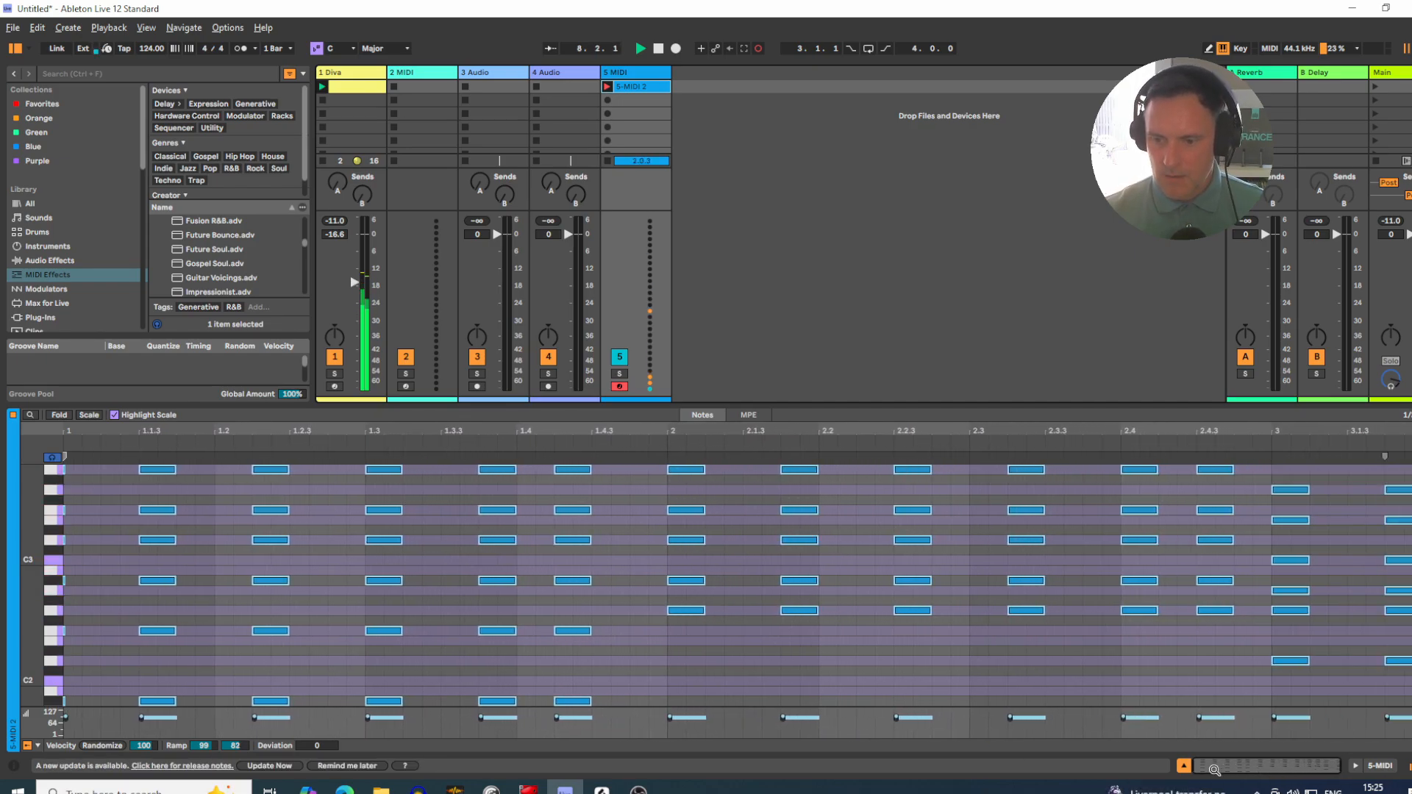
{"action": "left_click", "coordinate": [1183, 766]}
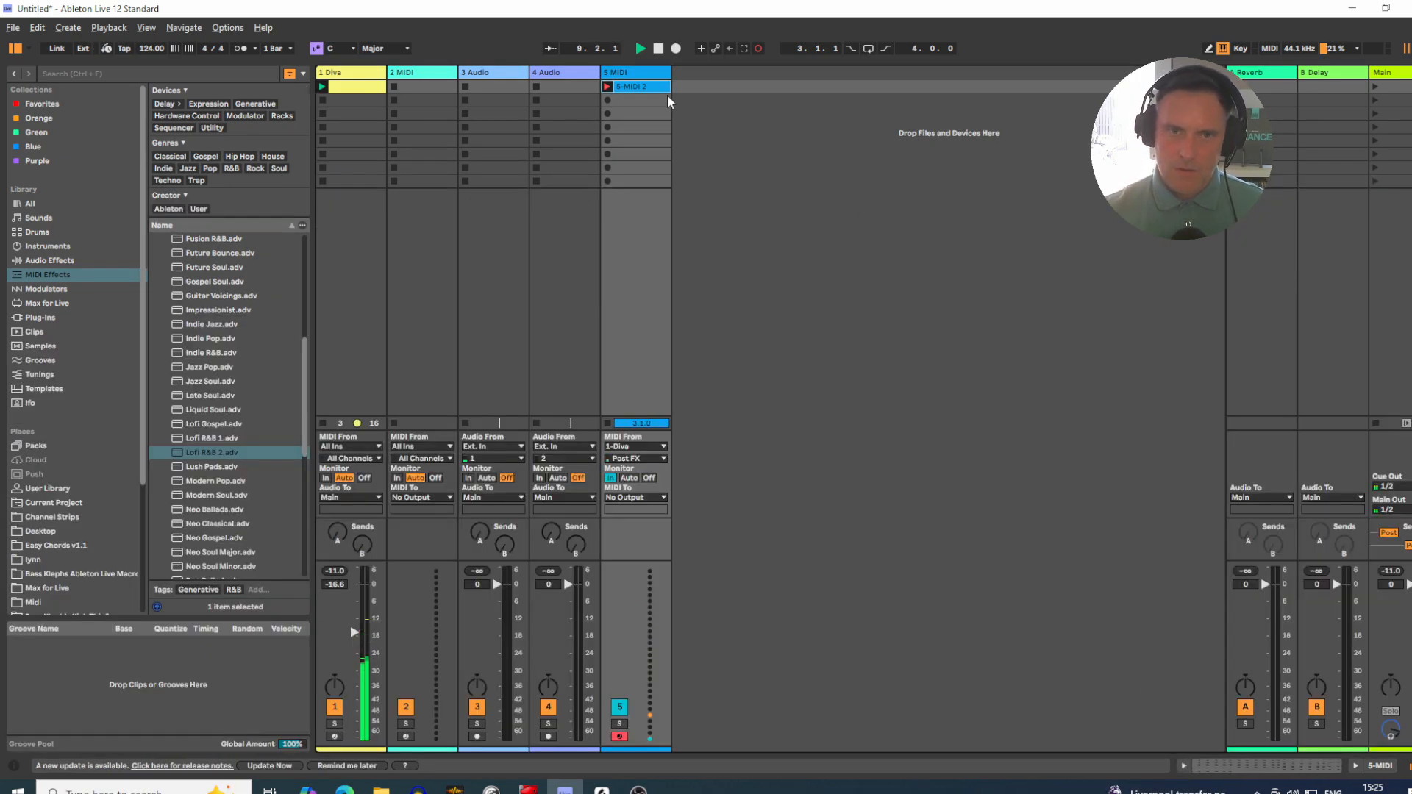
{"action": "double_click", "coordinate": [645, 86]}
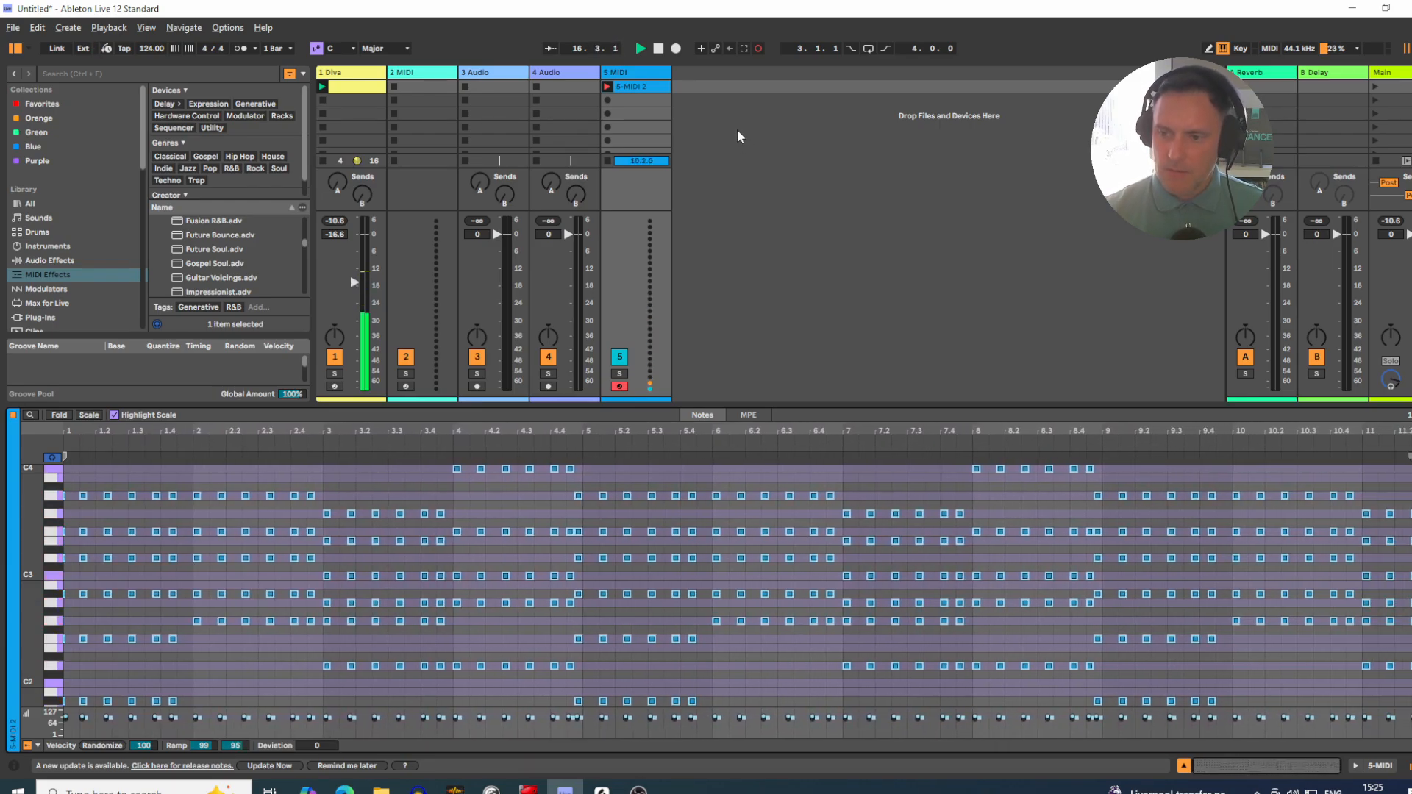
{"action": "key", "text": "space"}
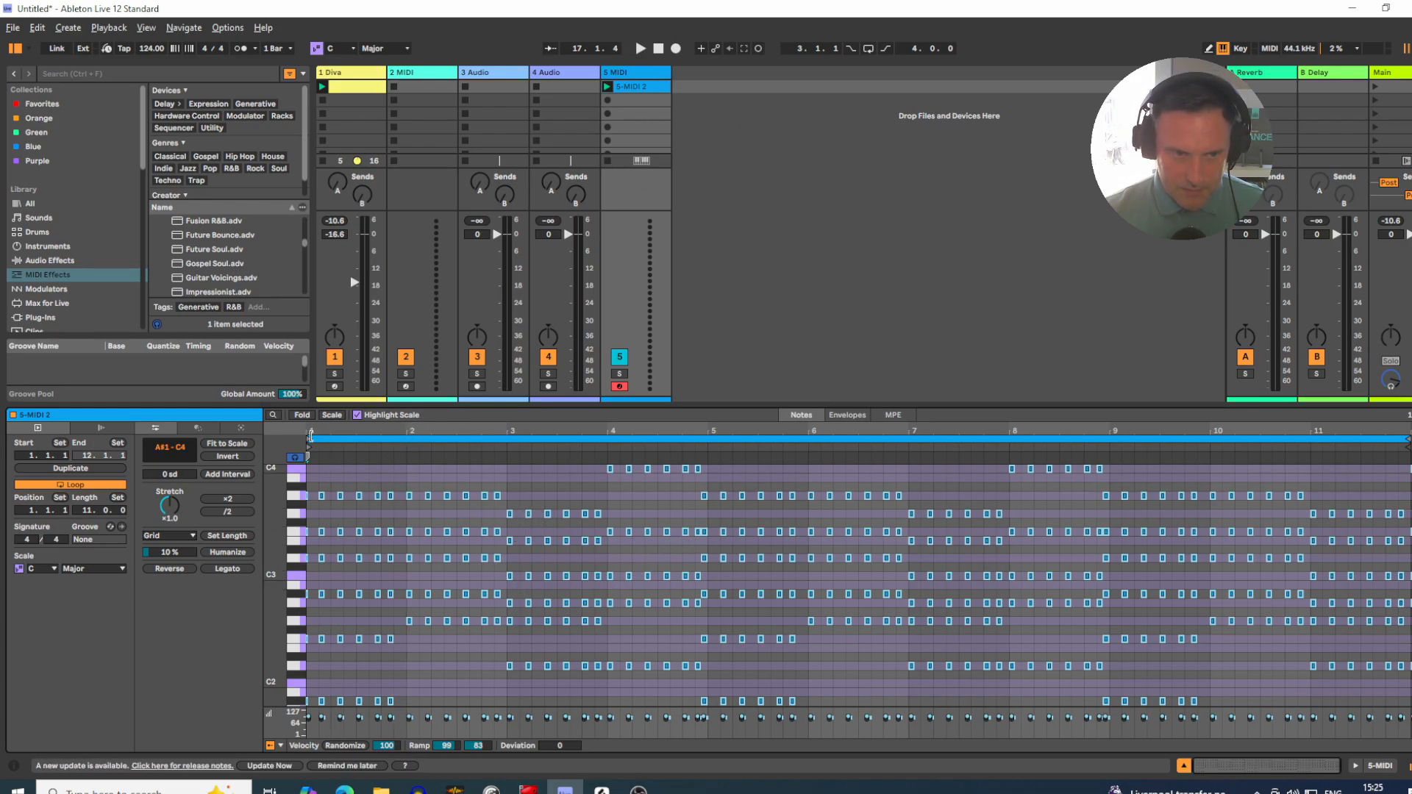
Step: Move the recorded 5-MIDI 2 clip to the Diva track's second slot and deactivate the Emo House device
{"action": "left_click_drag", "start_coordinate": [646, 89], "coordinate": [373, 100]}
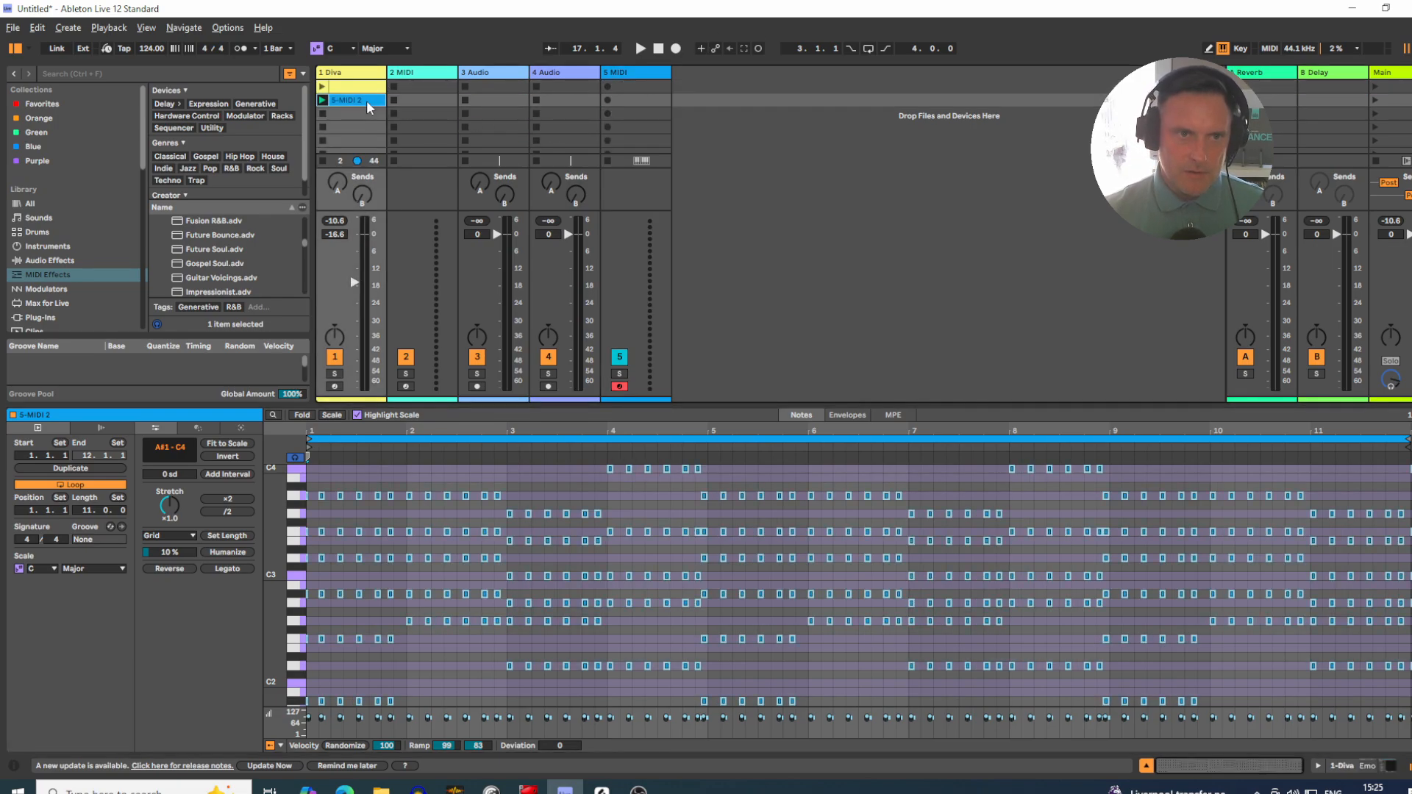
{"action": "left_click", "coordinate": [1371, 770]}
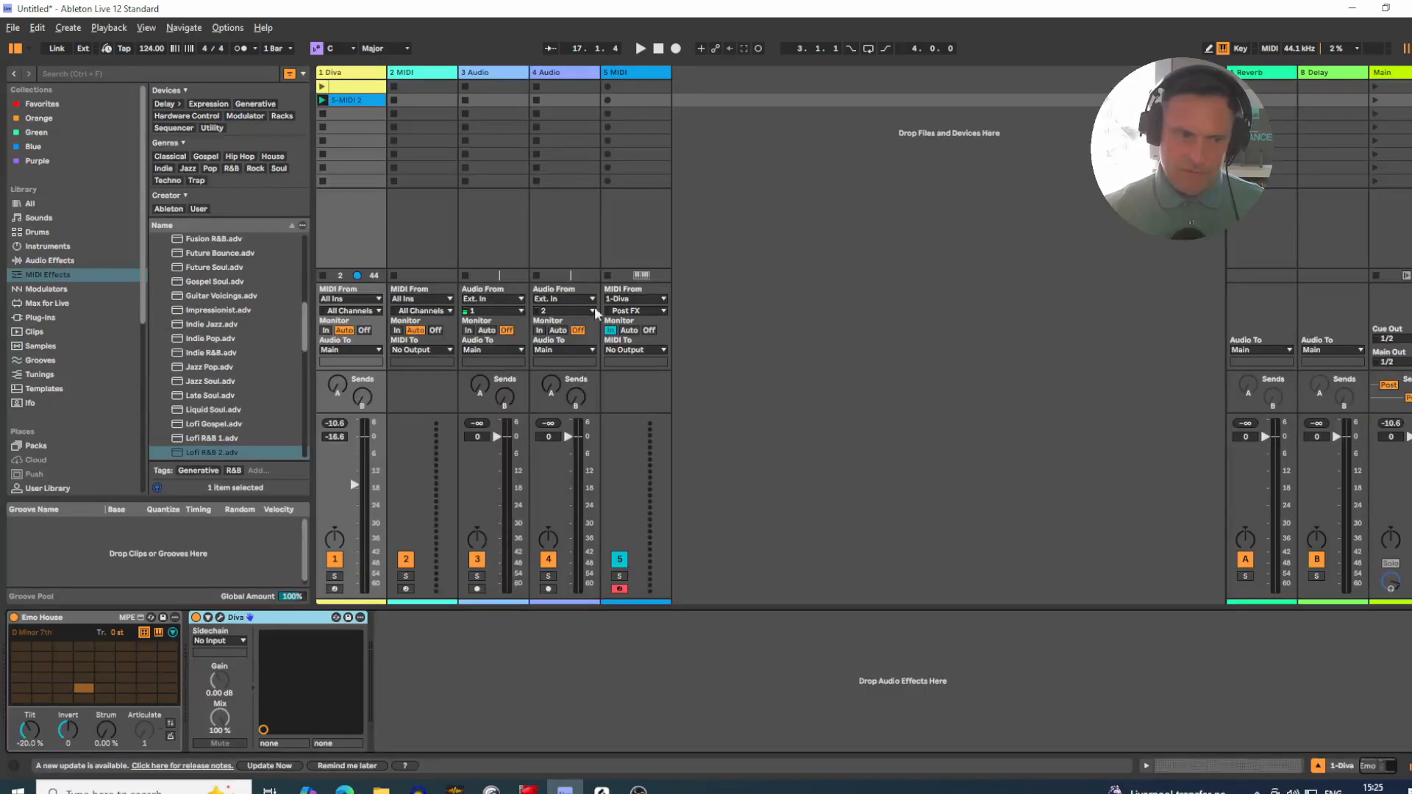
{"action": "left_click", "coordinate": [13, 616]}
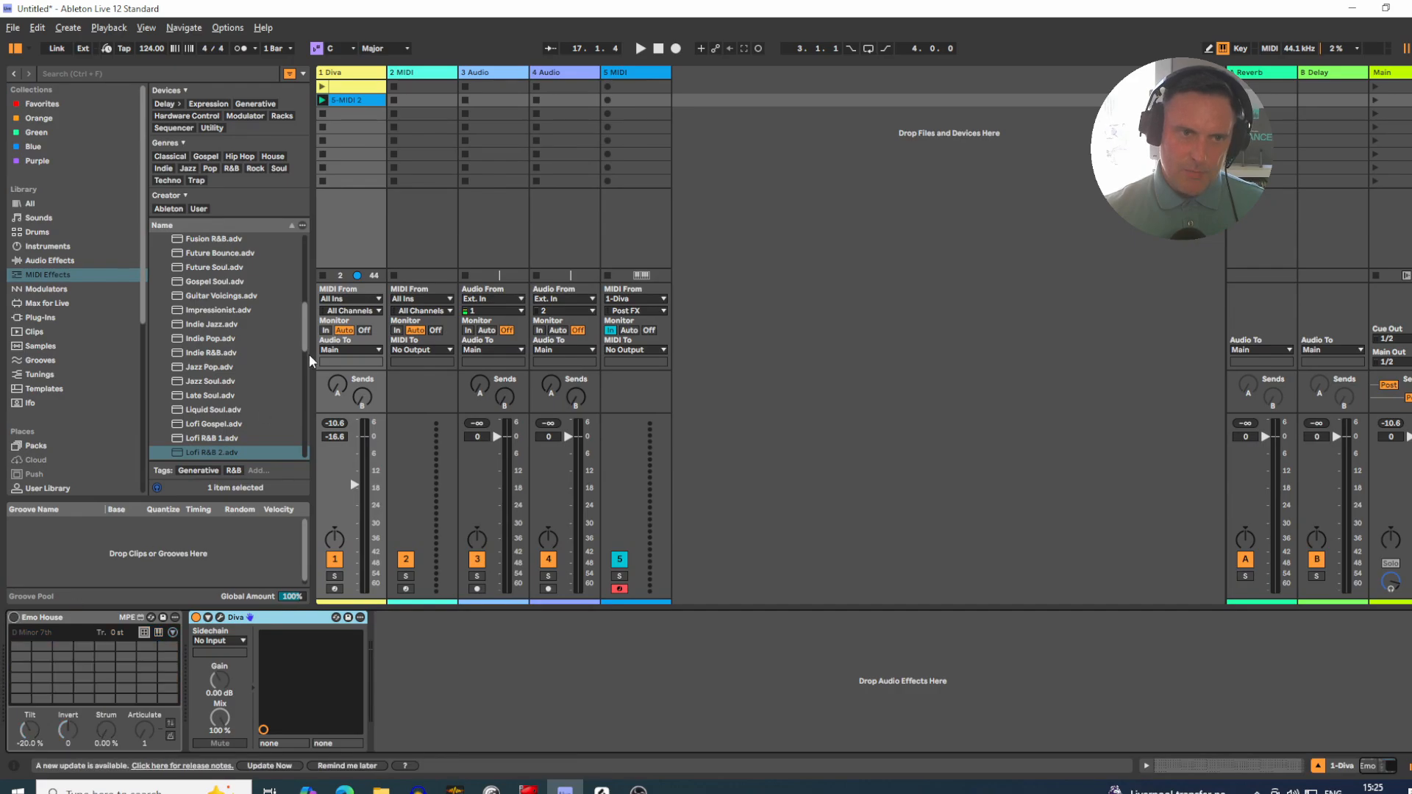
Step: Play the recorded chord clip on the Diva track and open its notes for editing
{"action": "left_click", "coordinate": [321, 100]}
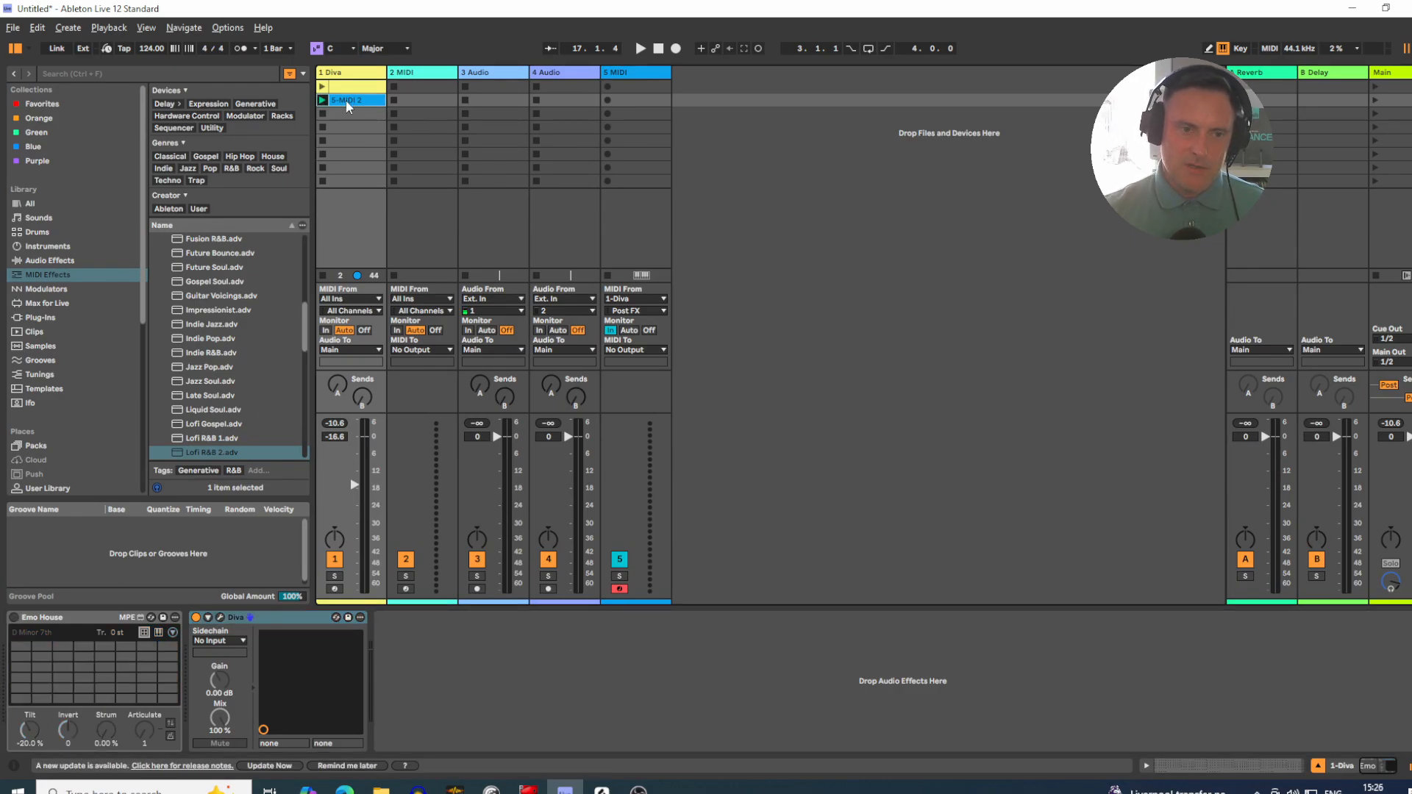
{"action": "double_click", "coordinate": [352, 100]}
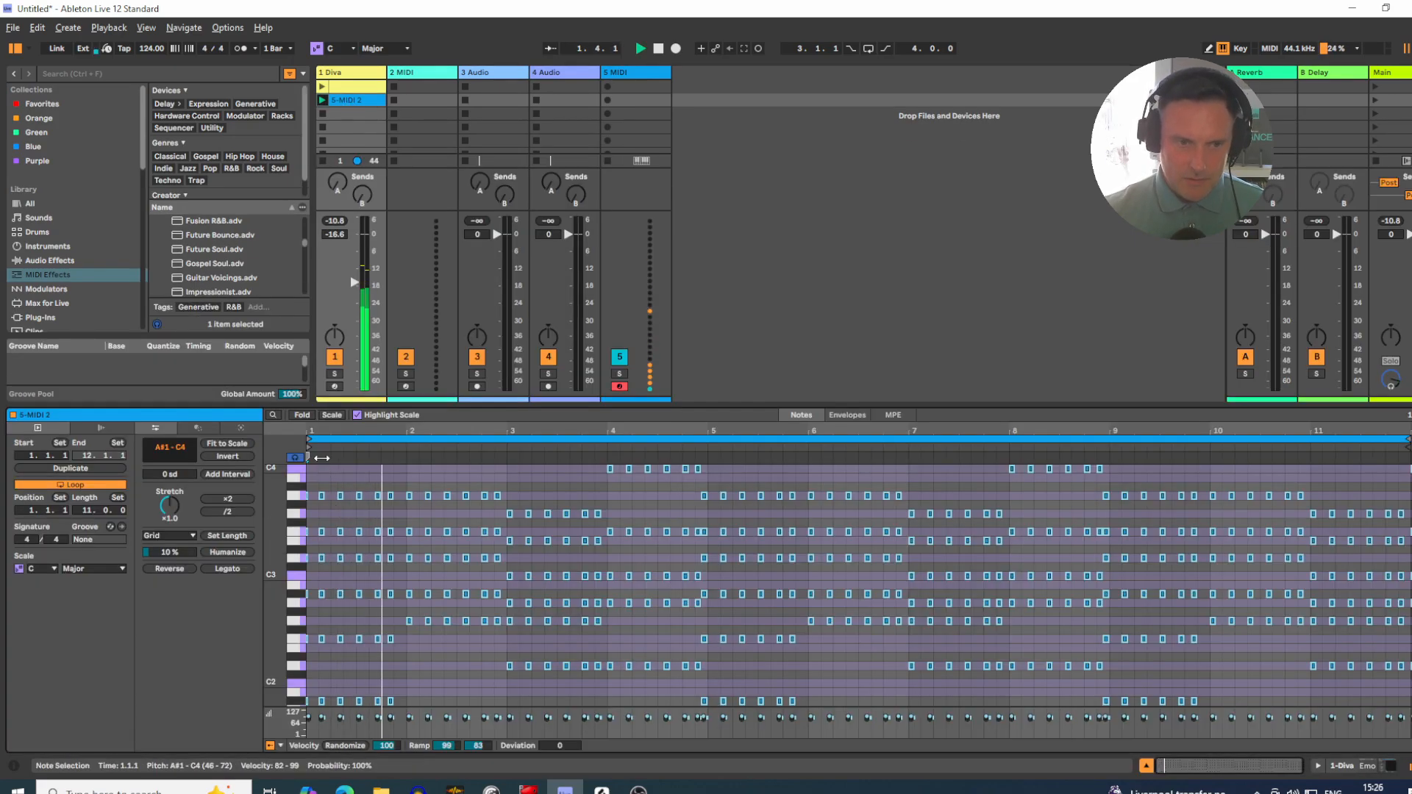
Step: Set the 5-MIDI 2 clip's loop to the four bars from 4.1.1 to 8.1.1 and audition the passage
{"action": "left_click_drag", "start_coordinate": [309, 444], "coordinate": [607, 444]}
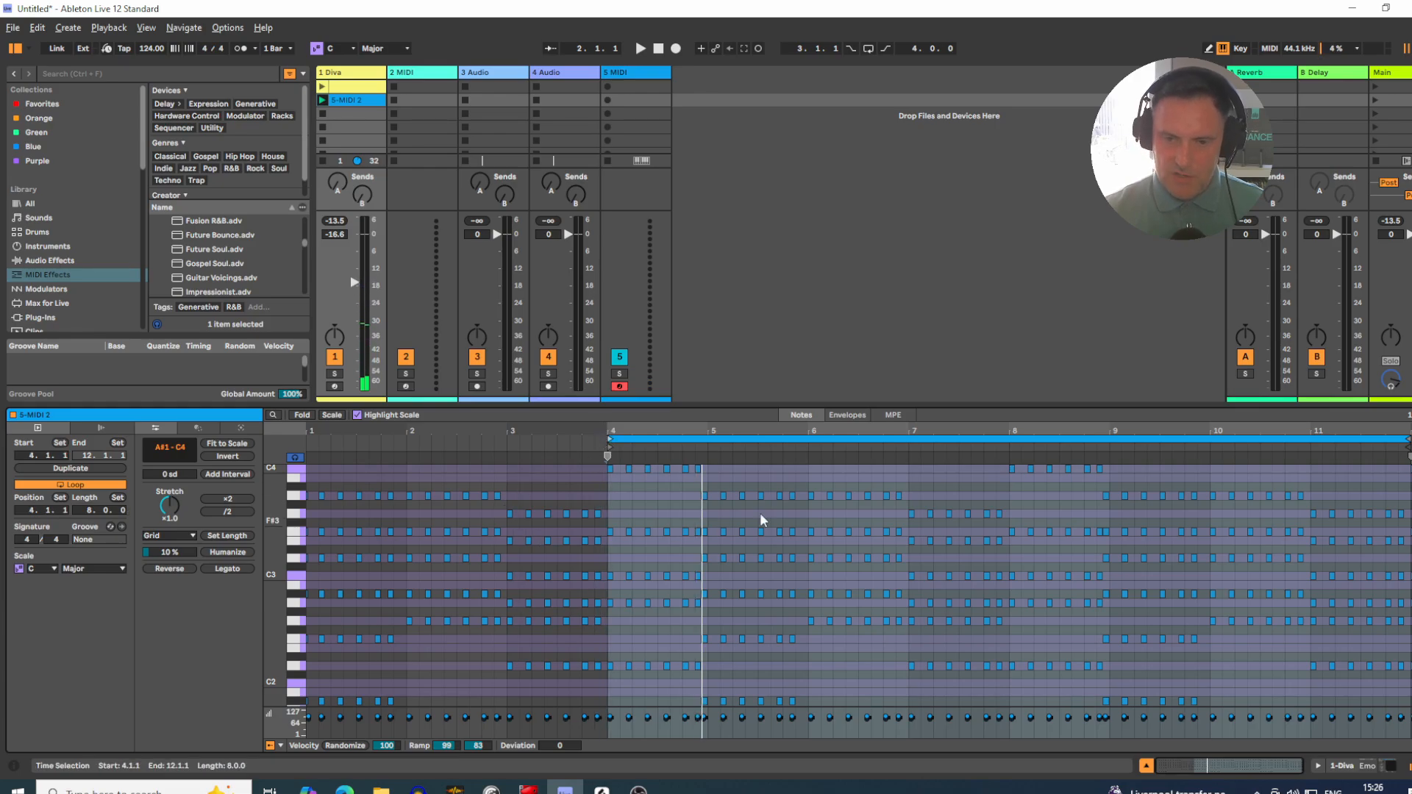
{"action": "key", "text": "space"}
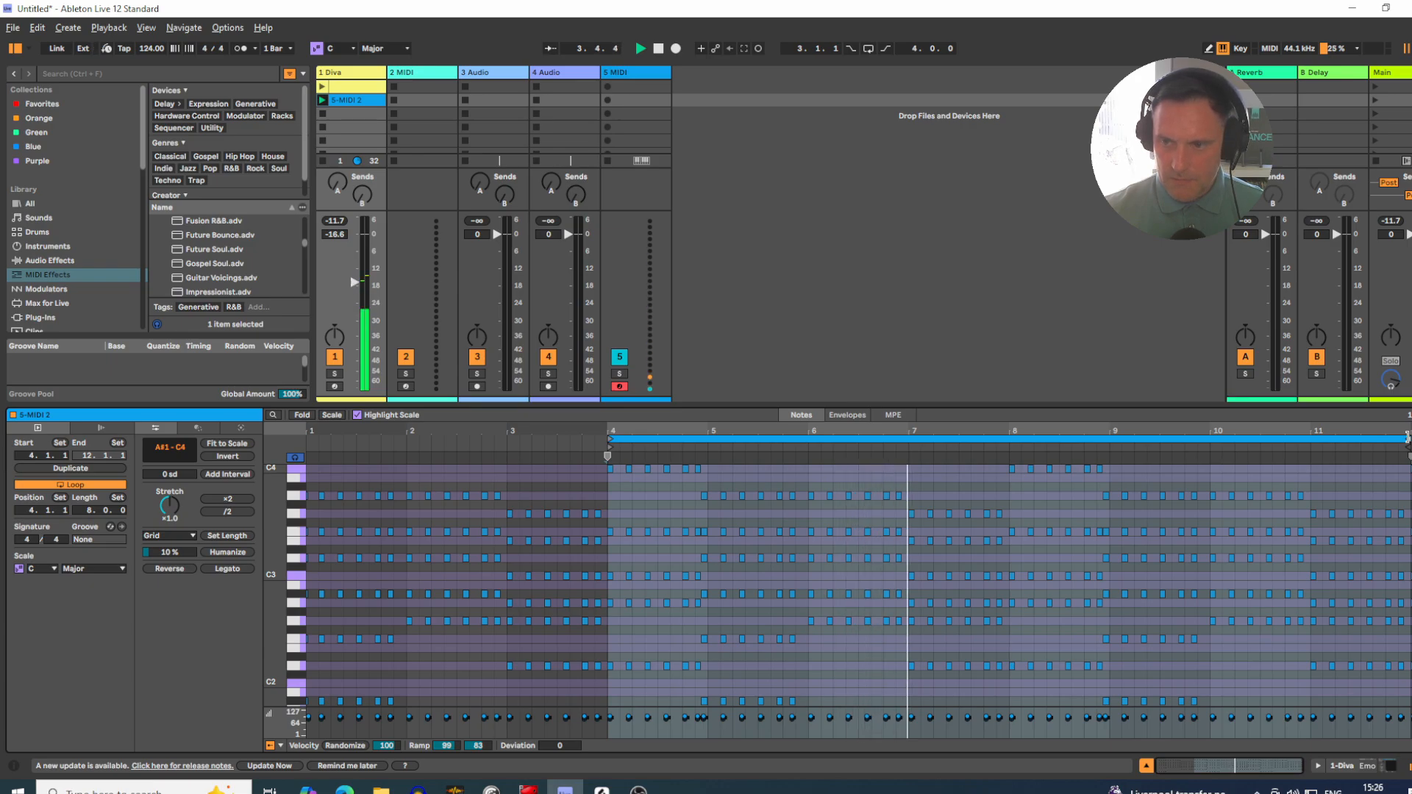
{"action": "left_click_drag", "start_coordinate": [1406, 437], "coordinate": [1009, 441]}
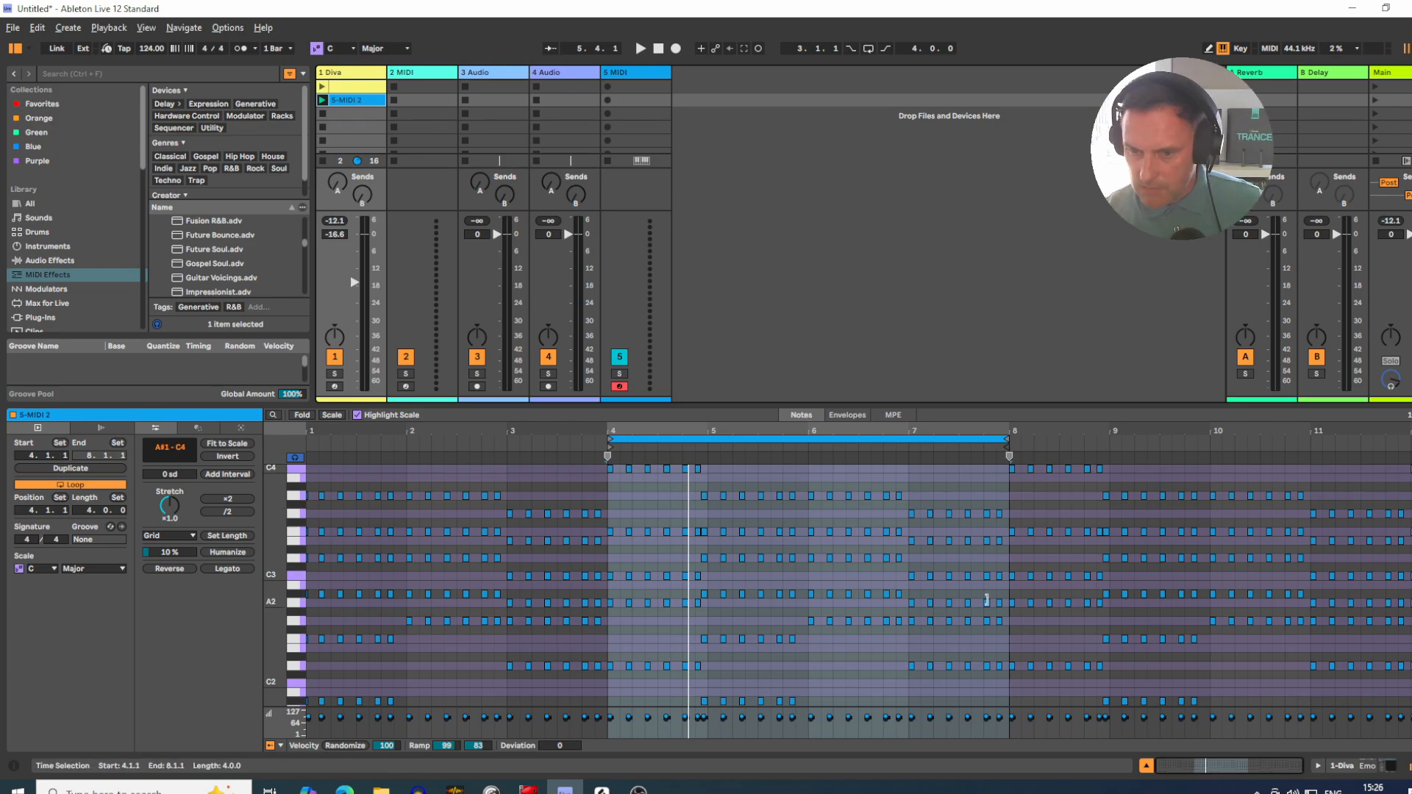
Step: Crop the clip to the looped four-bar section and play the shortened clip
{"action": "left_click_drag", "start_coordinate": [1006, 592], "coordinate": [608, 545]}
{"action": "right_click", "coordinate": [650, 553]}
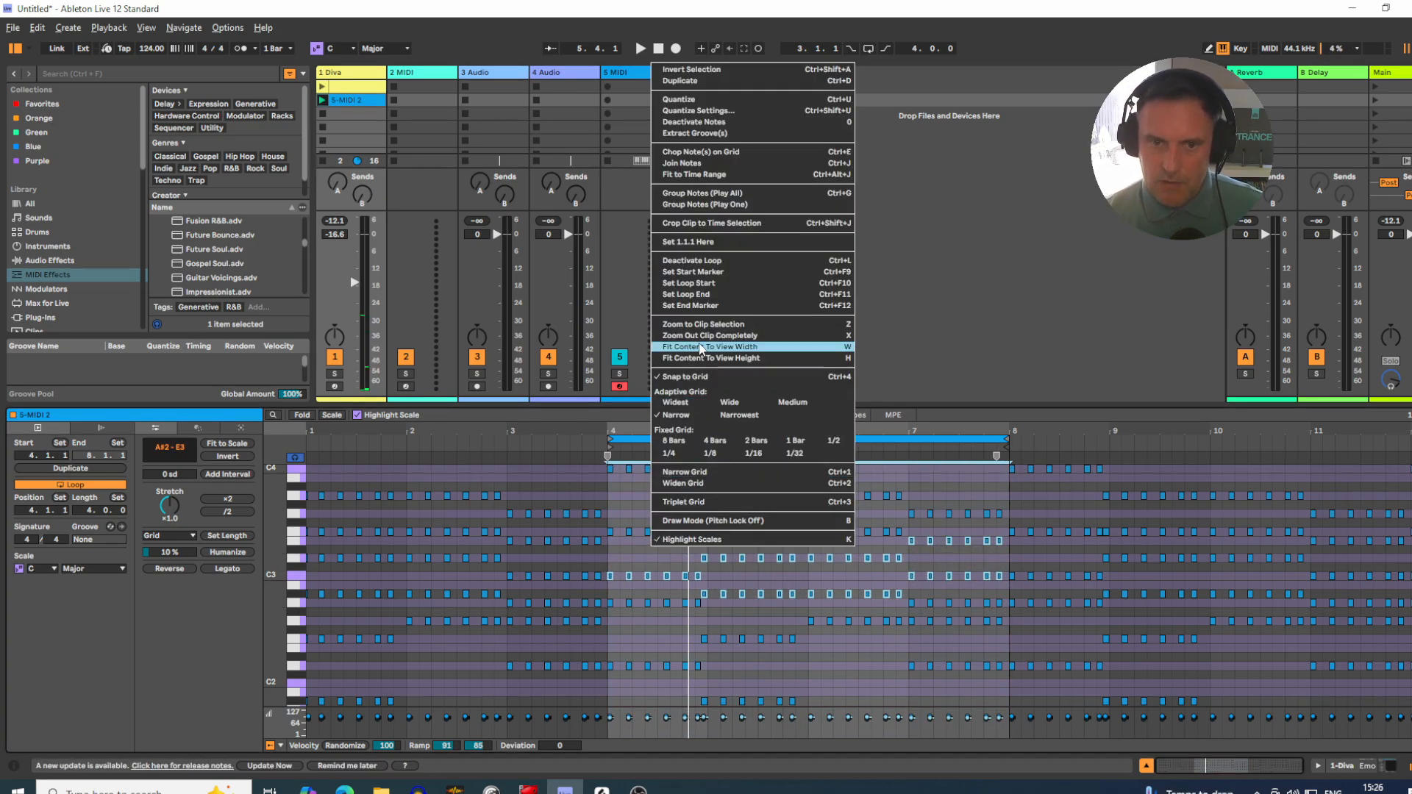
{"action": "left_click", "coordinate": [678, 223]}
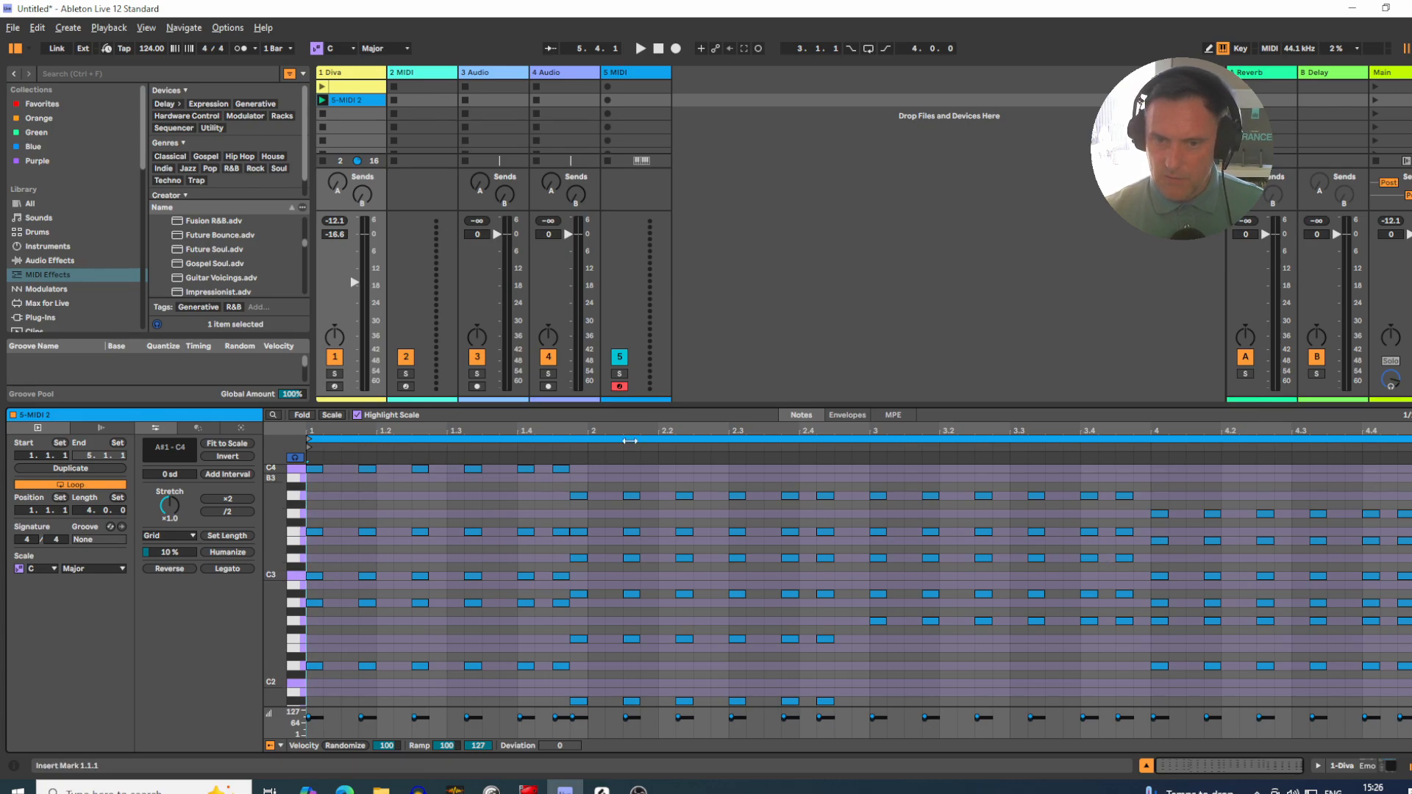
{"action": "key", "text": "space"}
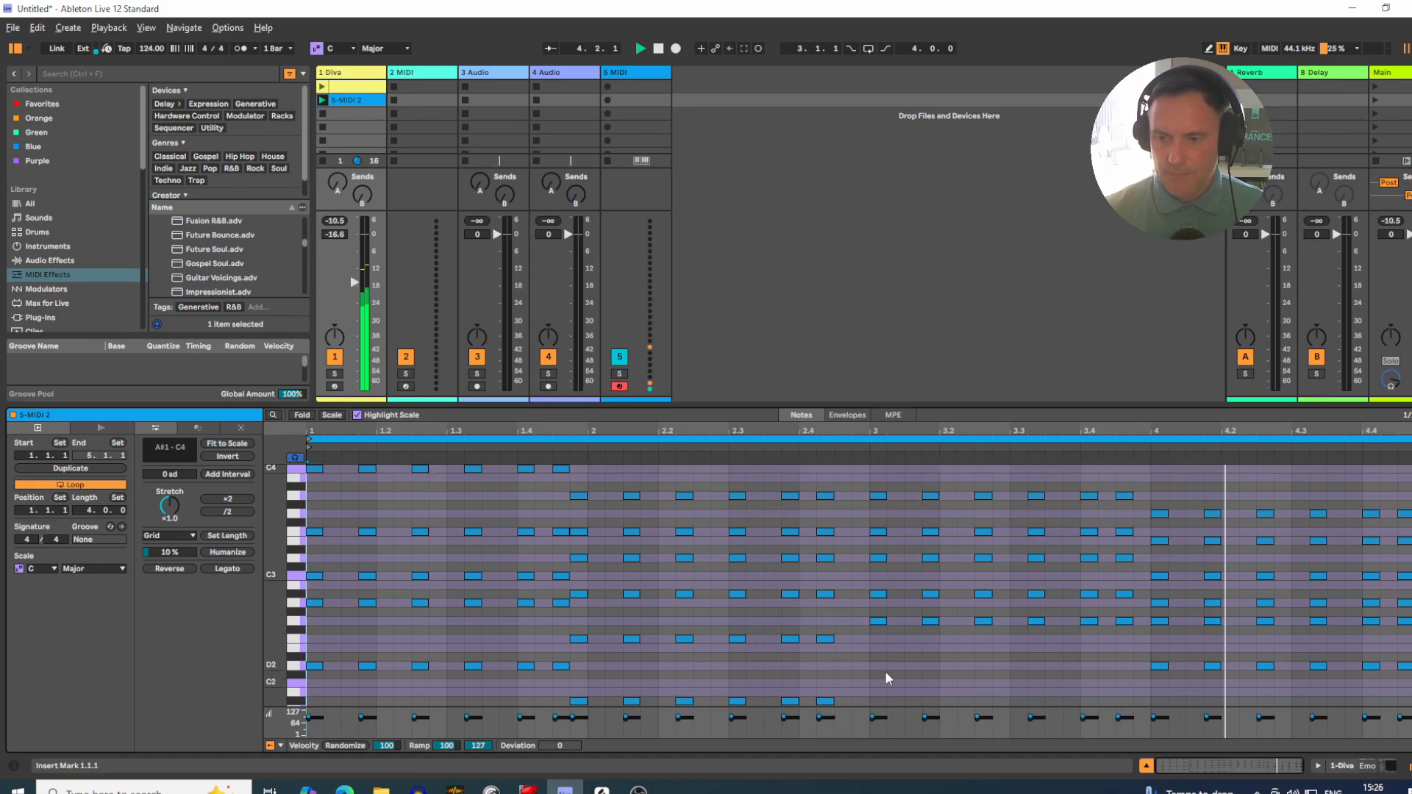
{"action": "key", "text": "space"}
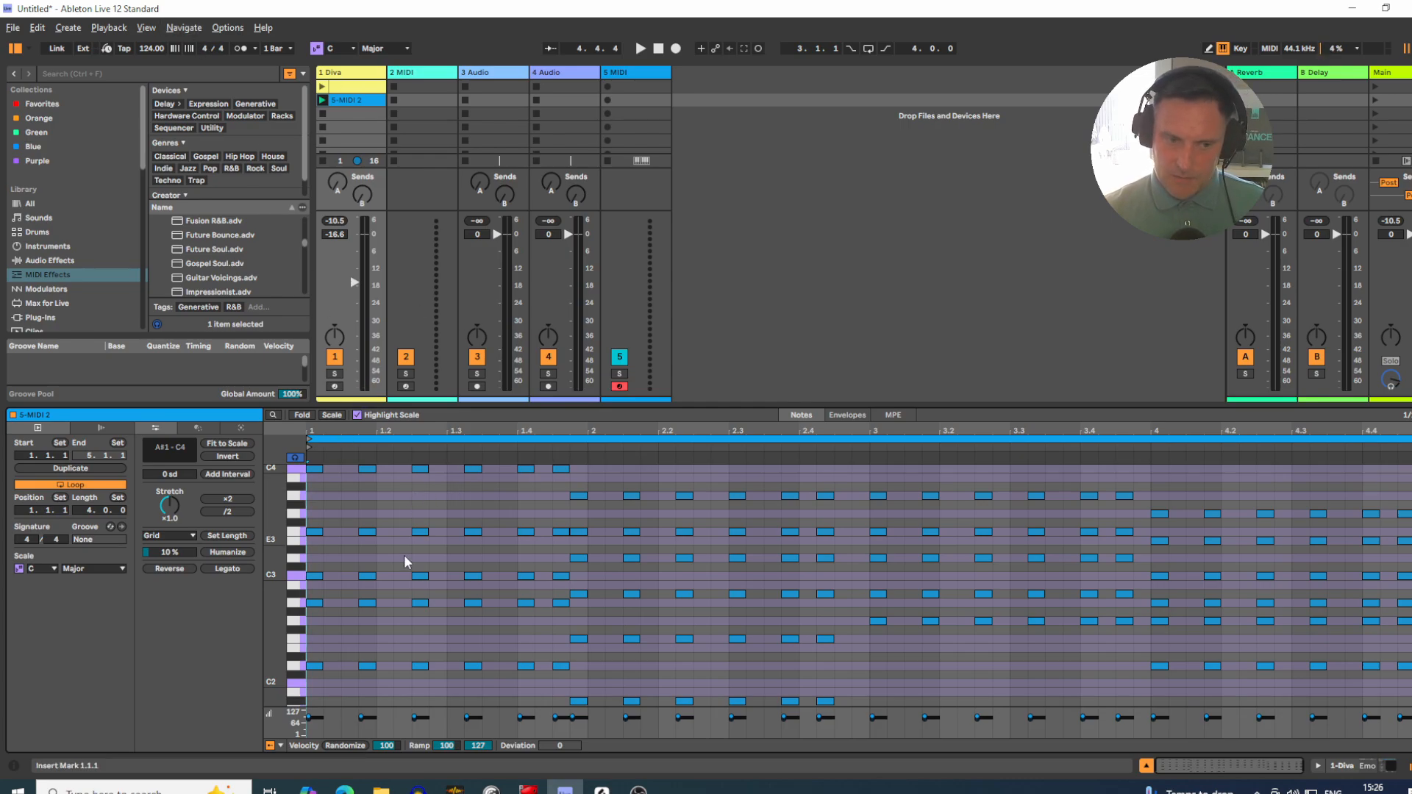
Step: Highlight the first chord's A2 notes and the clip's D2 notes, and play the first chord to examine its voicing
{"action": "left_click_drag", "start_coordinate": [312, 683], "coordinate": [503, 682]}
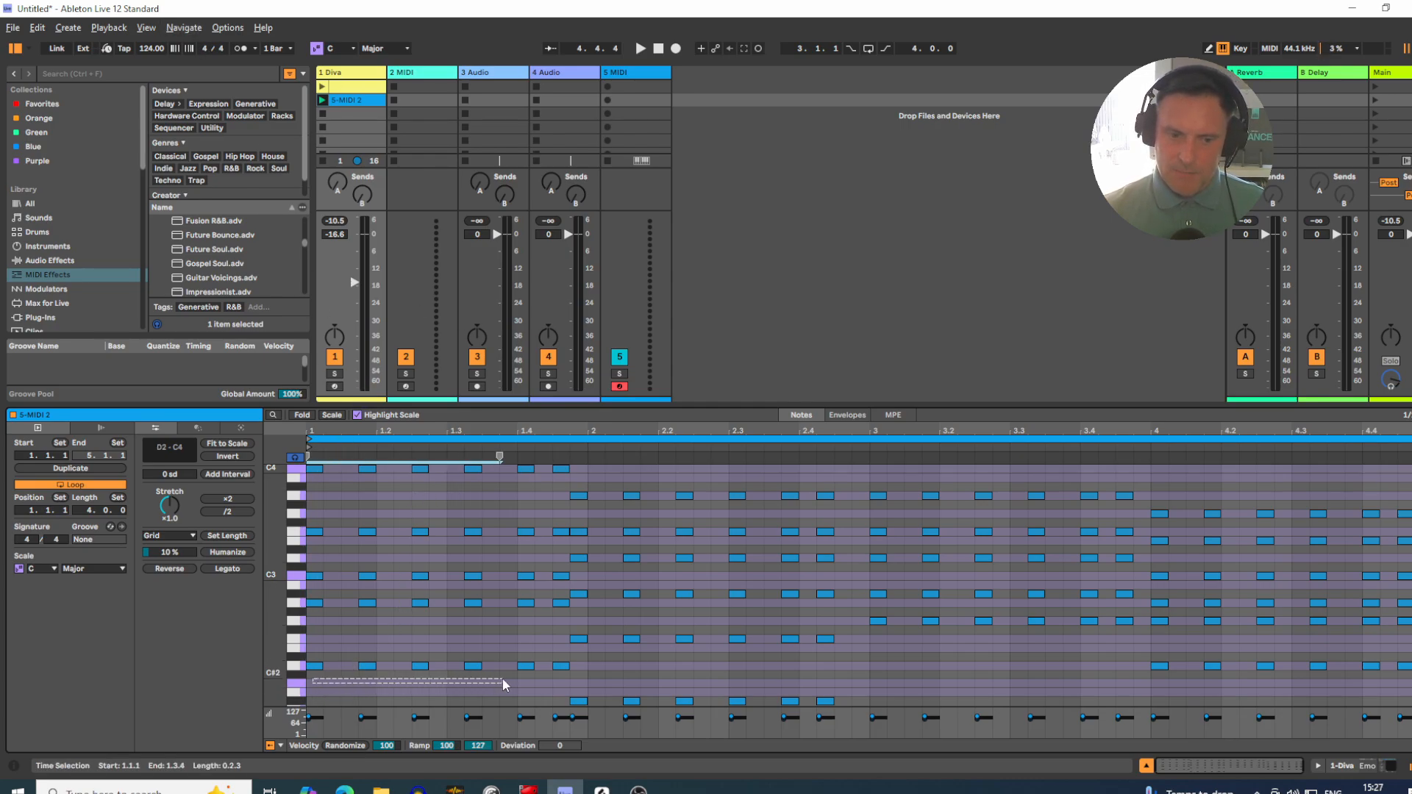
{"action": "left_click_drag", "start_coordinate": [309, 620], "coordinate": [573, 606]}
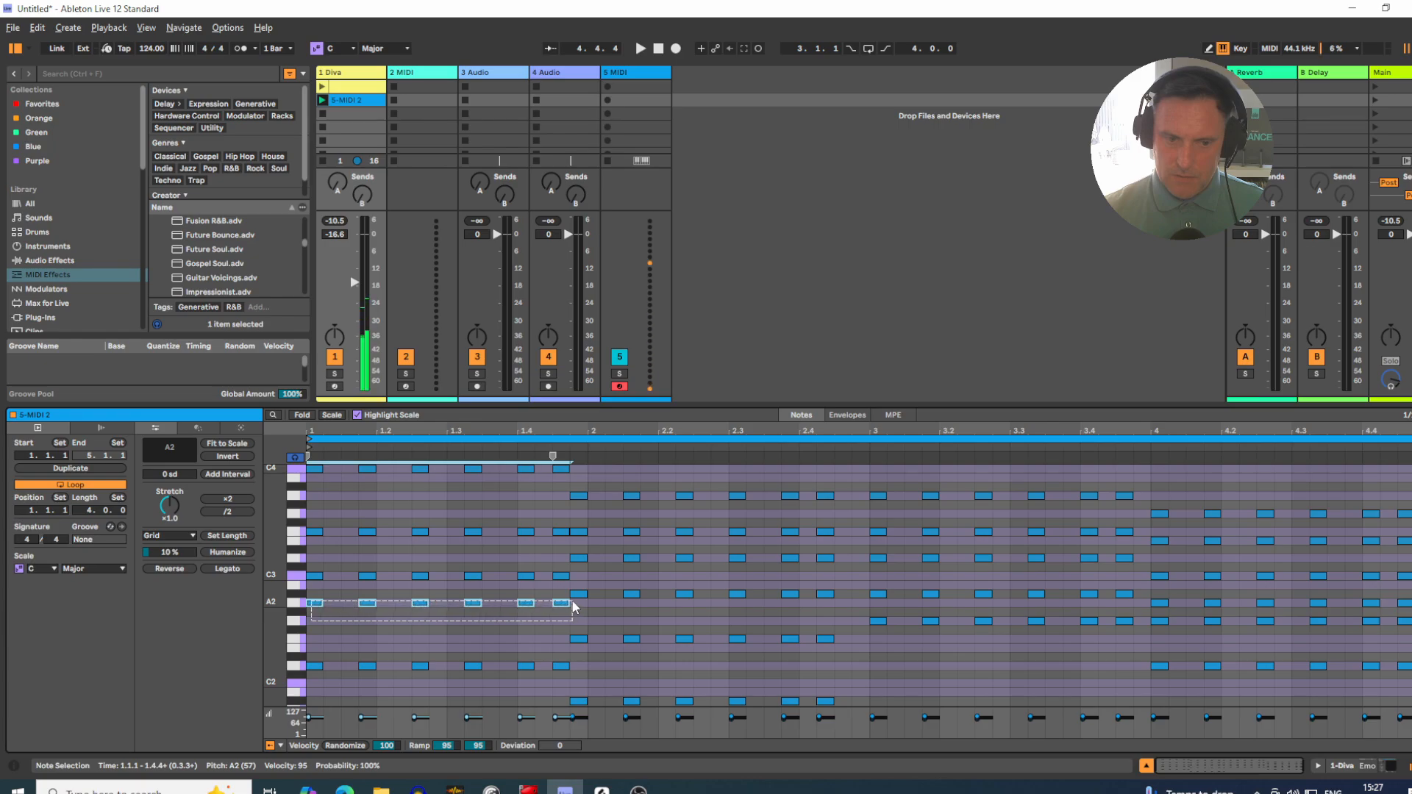
{"action": "left_click", "coordinate": [295, 669]}
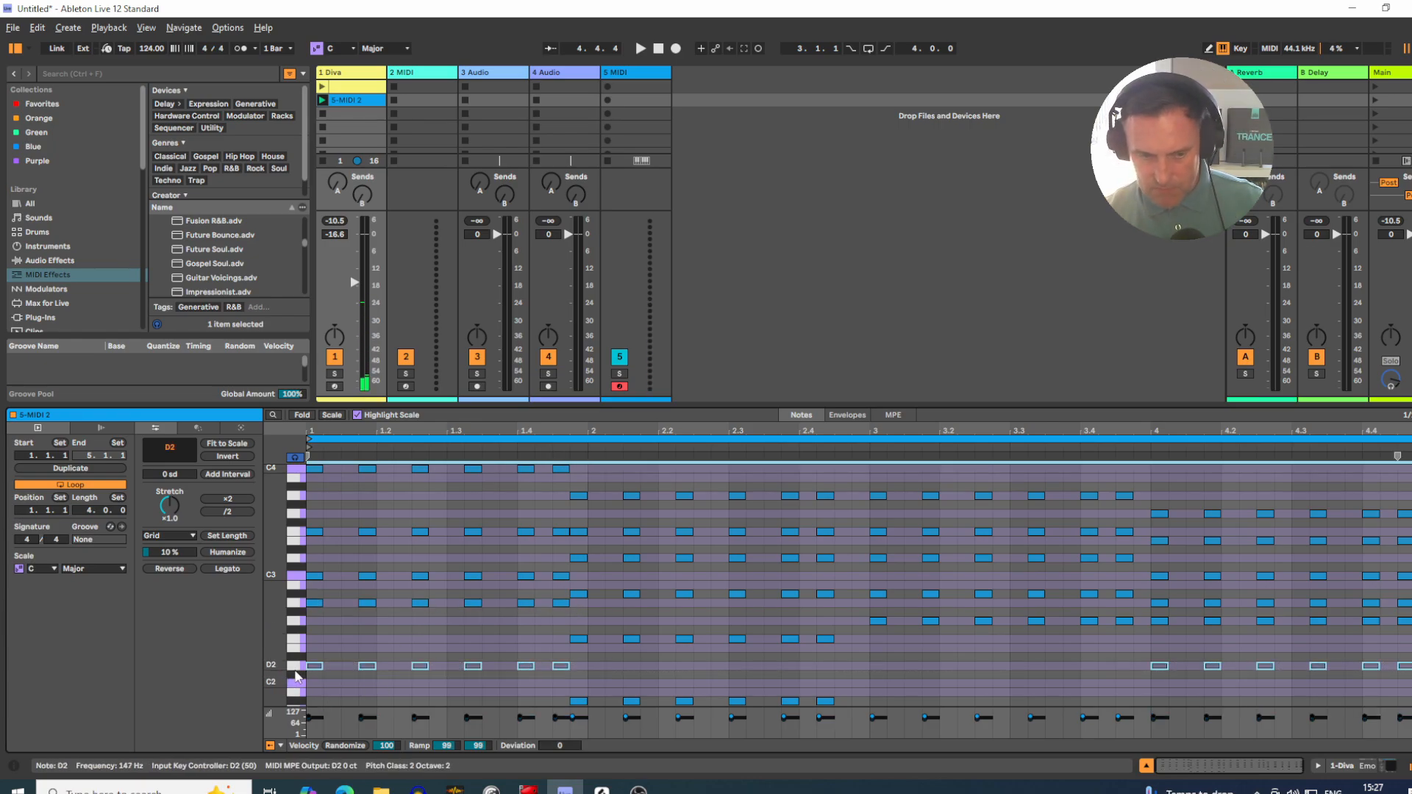
{"action": "key", "text": "space"}
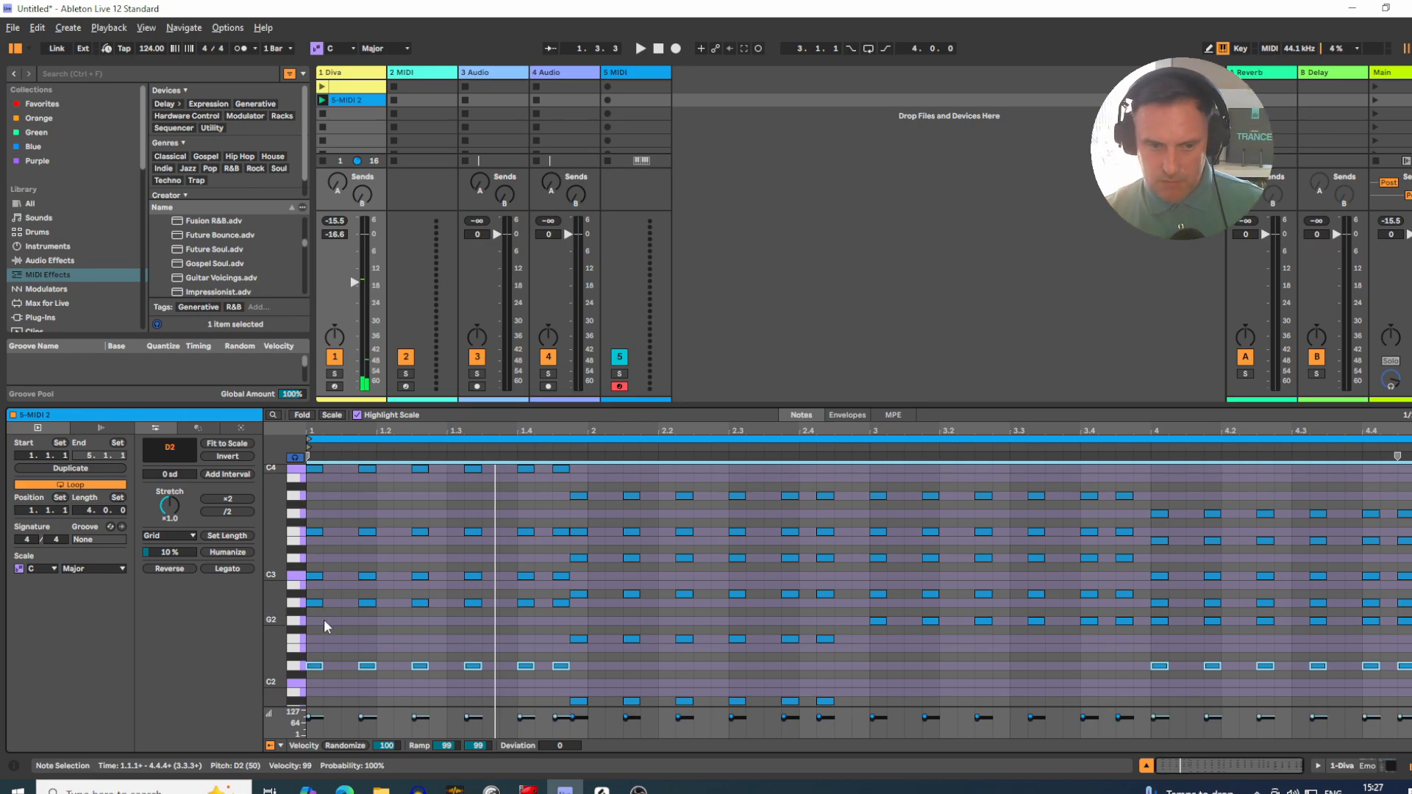
{"action": "key", "text": "space"}
Step: Deactivate the top notes of every chord, C4, A3 and G3, and play the clip without them
{"action": "left_click_drag", "start_coordinate": [272, 613], "coordinate": [257, 610]}
{"action": "left_click", "coordinate": [298, 504]}
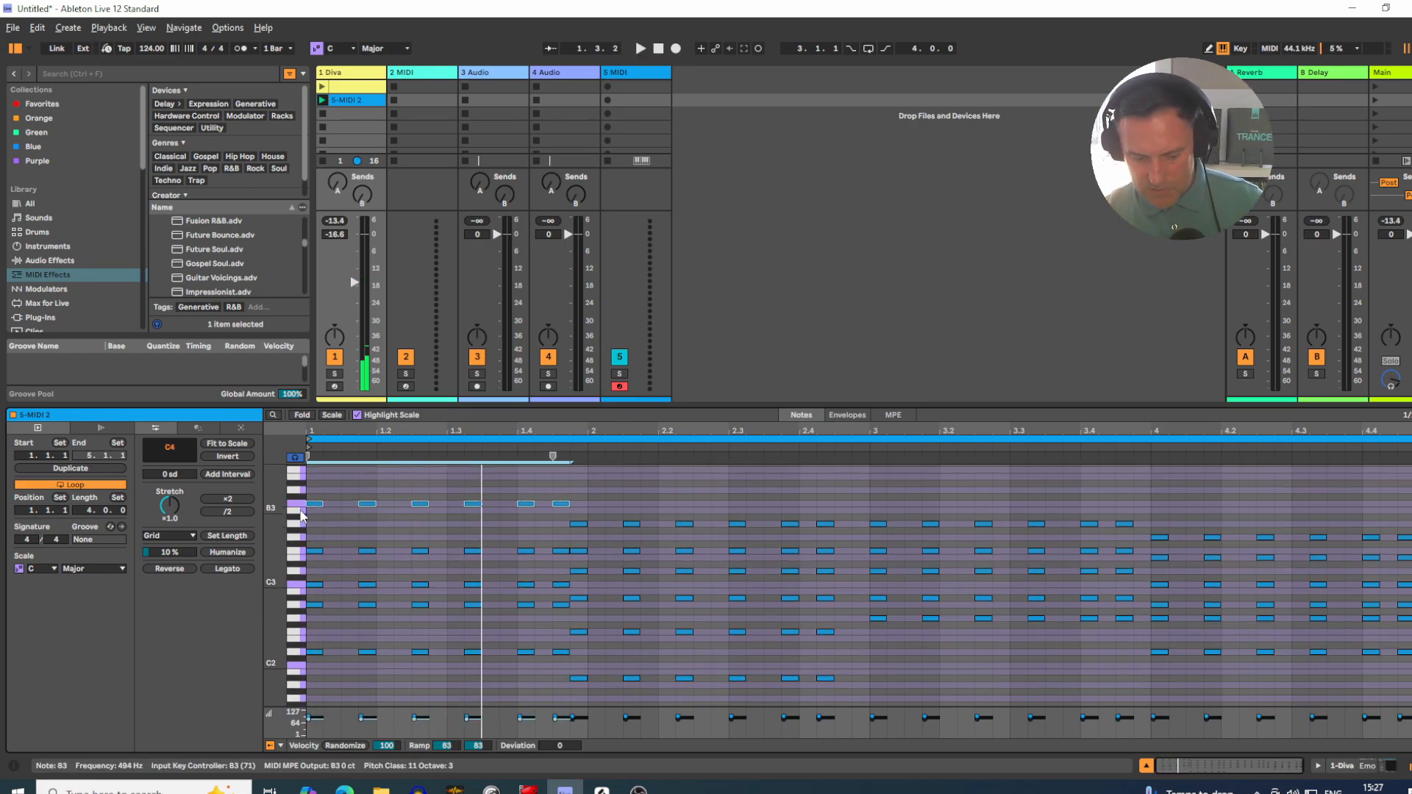
{"action": "key", "text": "space"}
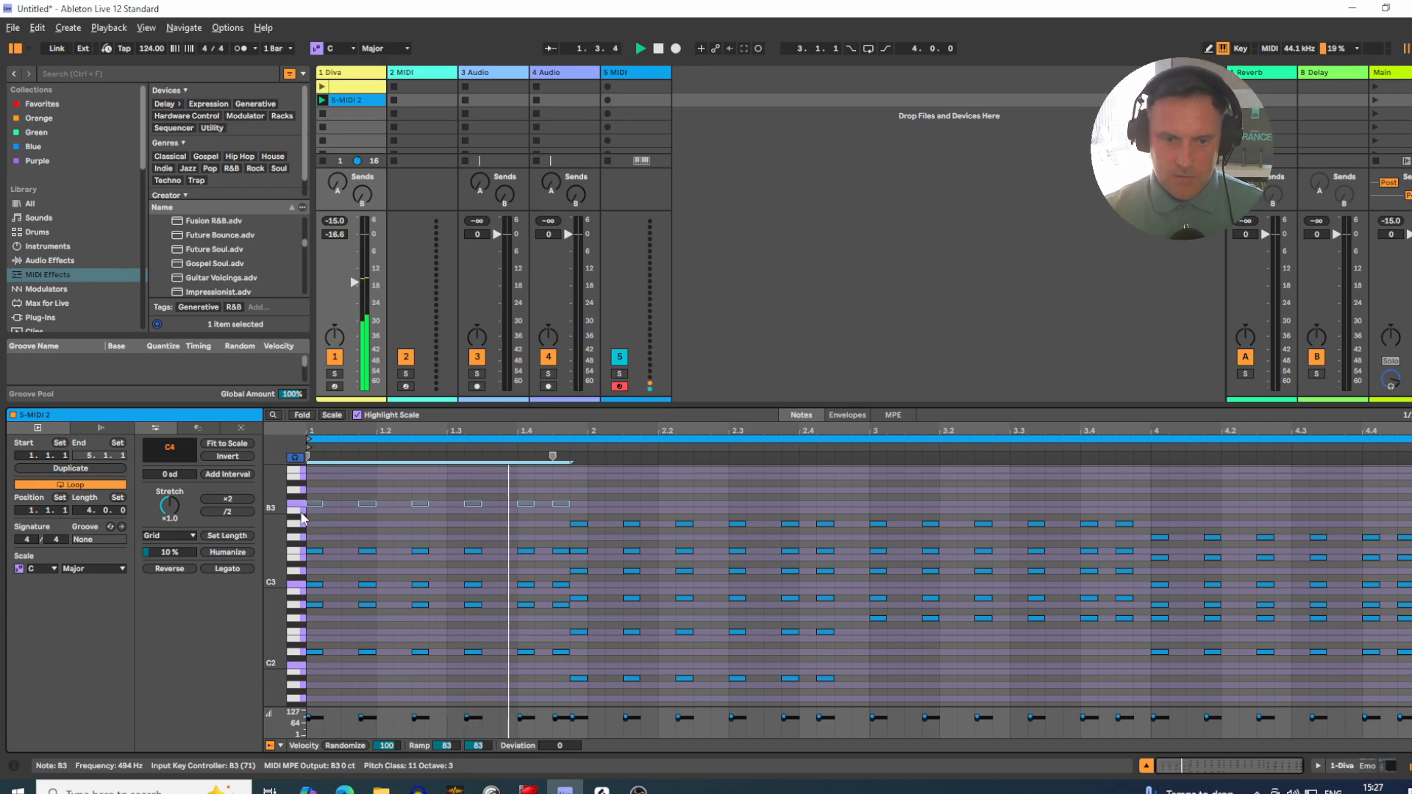
{"action": "left_click_drag", "start_coordinate": [570, 536], "coordinate": [1406, 531]}
{"action": "key", "text": "0"}
{"action": "key", "text": "0"}
{"action": "key", "text": "0"}
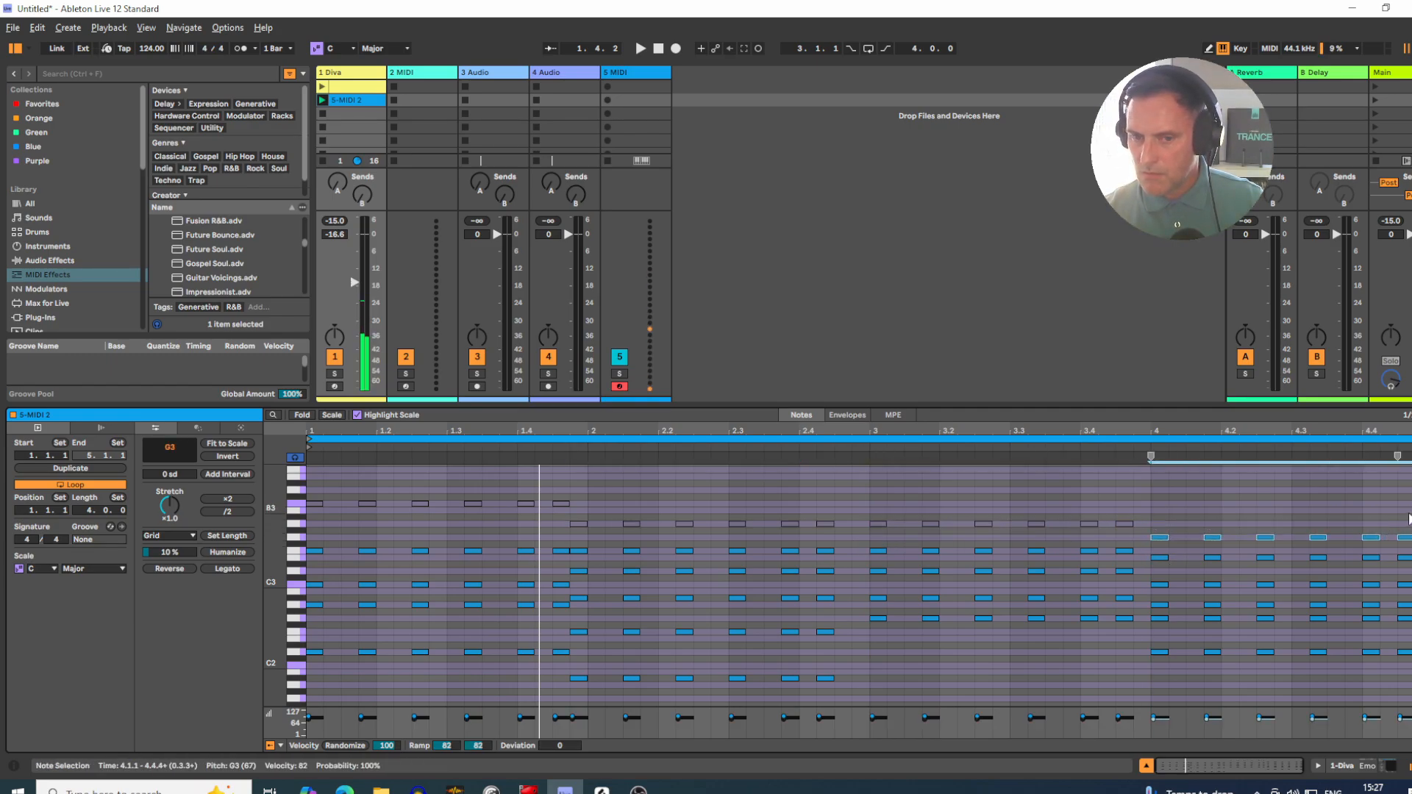
{"action": "key", "text": "space"}
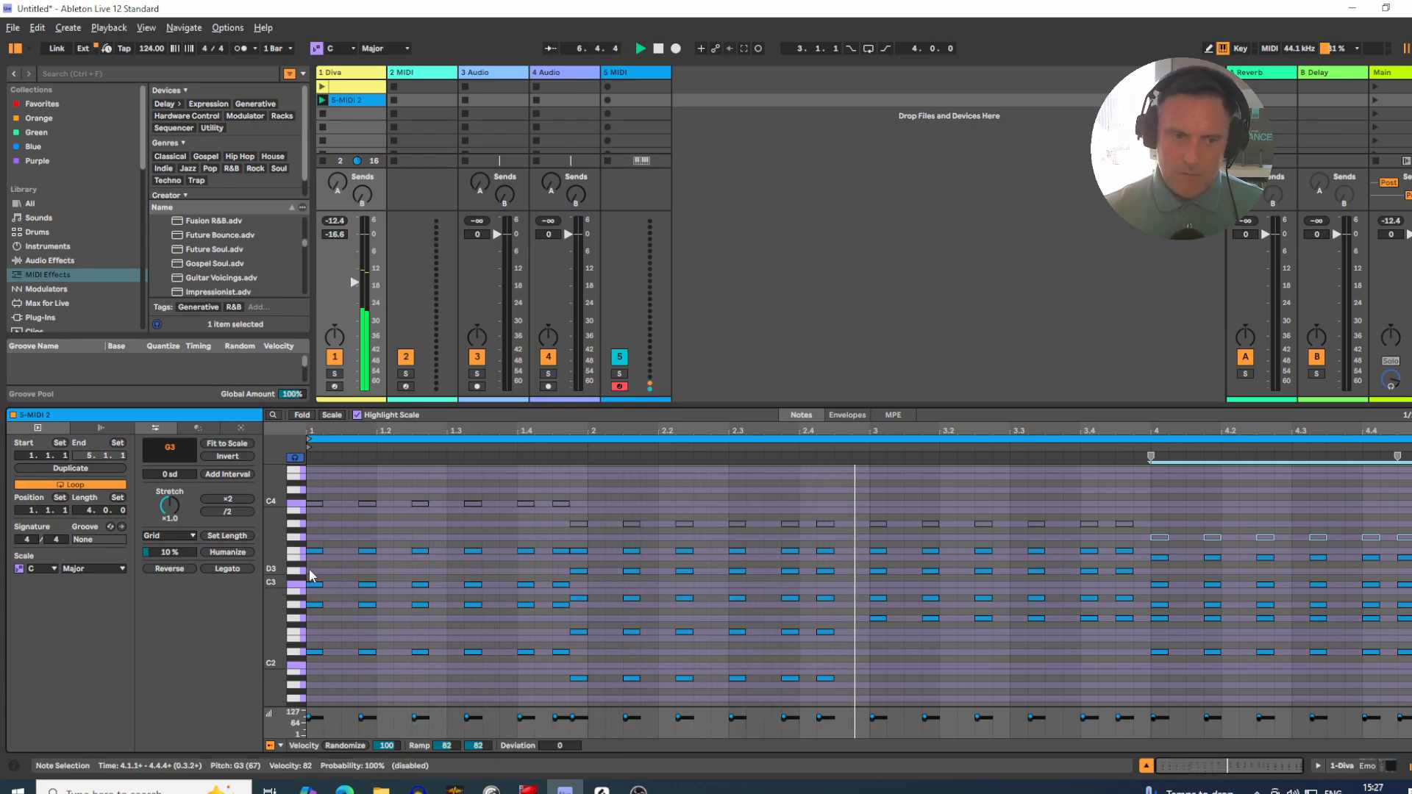
Step: Transpose the first chord's F3 notes up to A3 while the clip plays
{"action": "left_click_drag", "start_coordinate": [310, 569], "coordinate": [556, 547]}
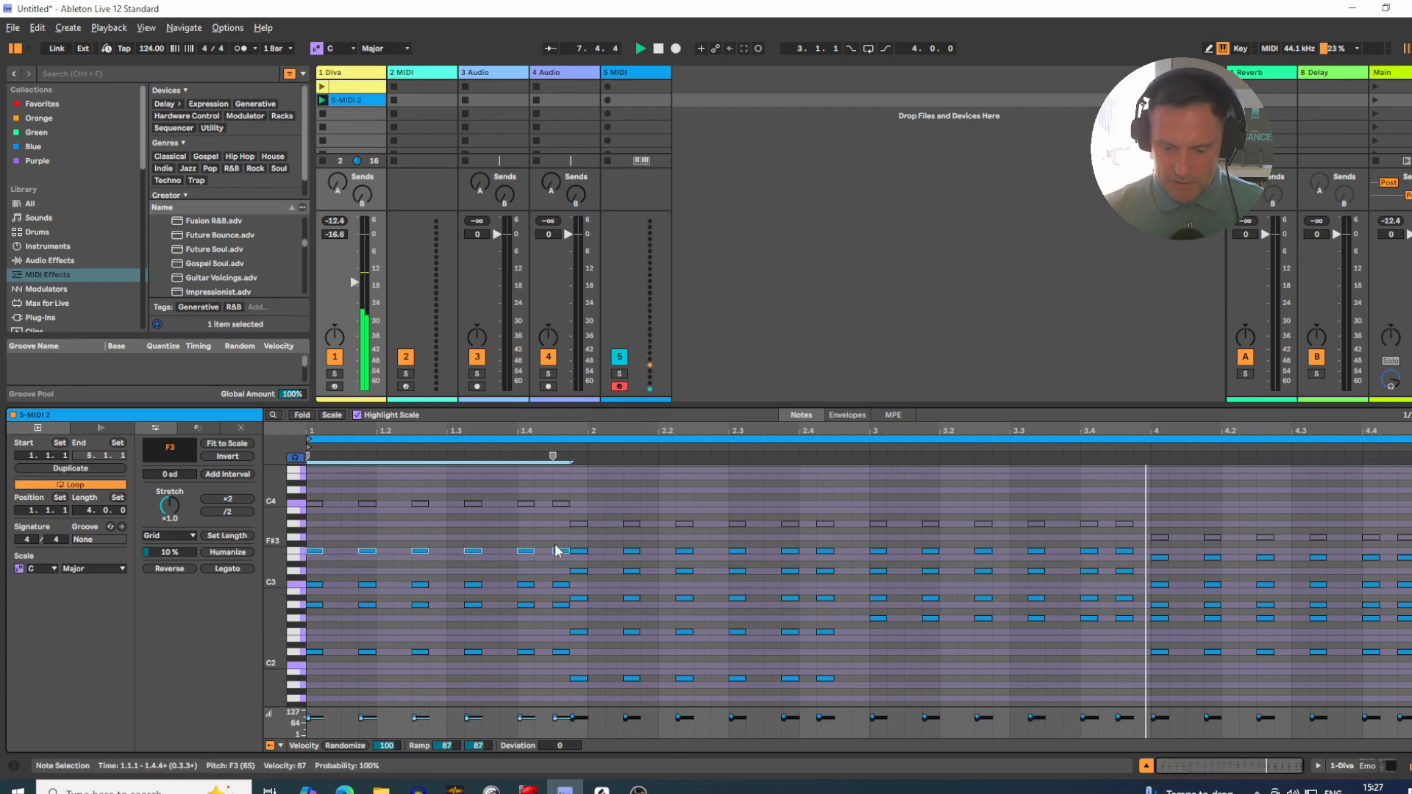
{"action": "key", "text": "Up"}
{"action": "key", "text": "Up"}
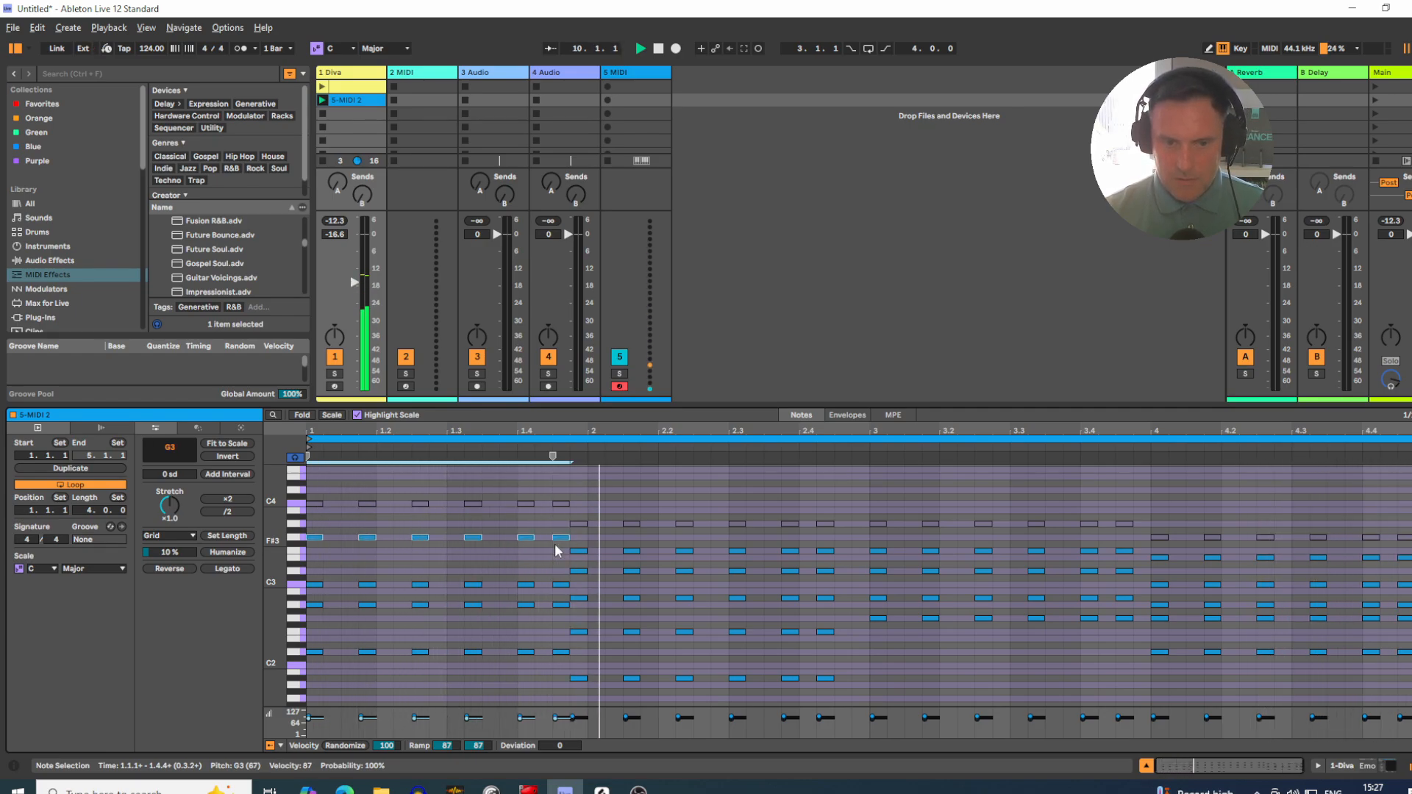
{"action": "key", "text": "Up"}
{"action": "key", "text": "Up"}
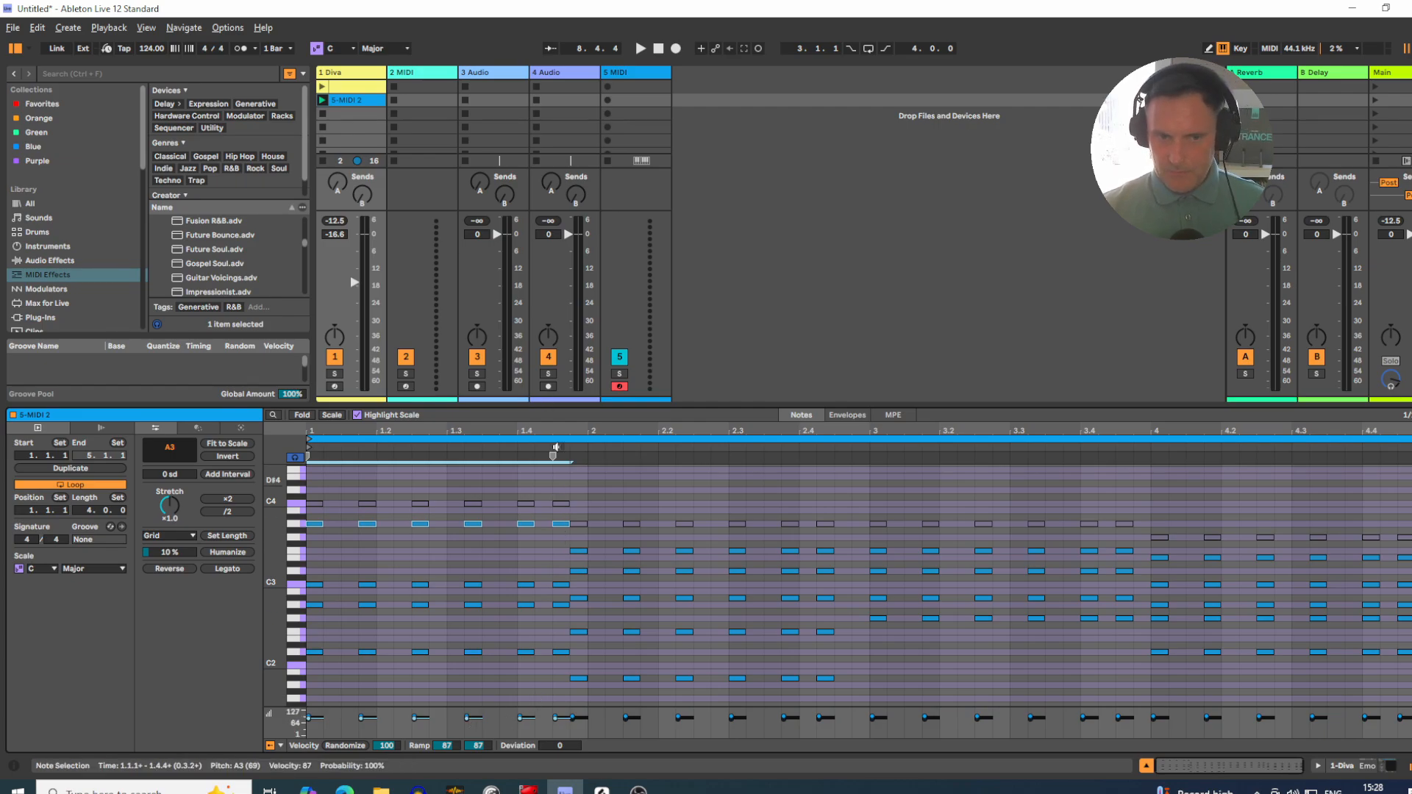
{"action": "left_click", "coordinate": [786, 285]}
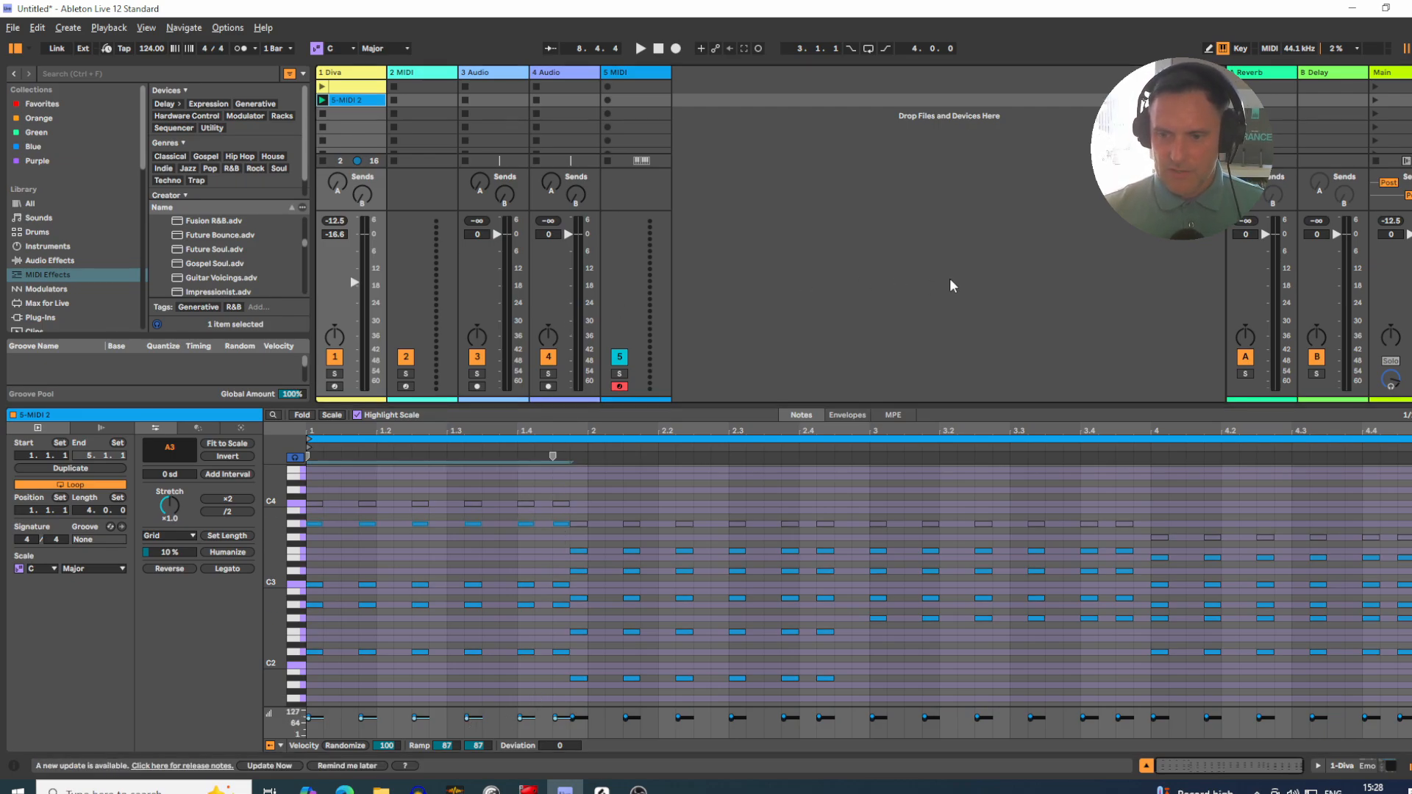